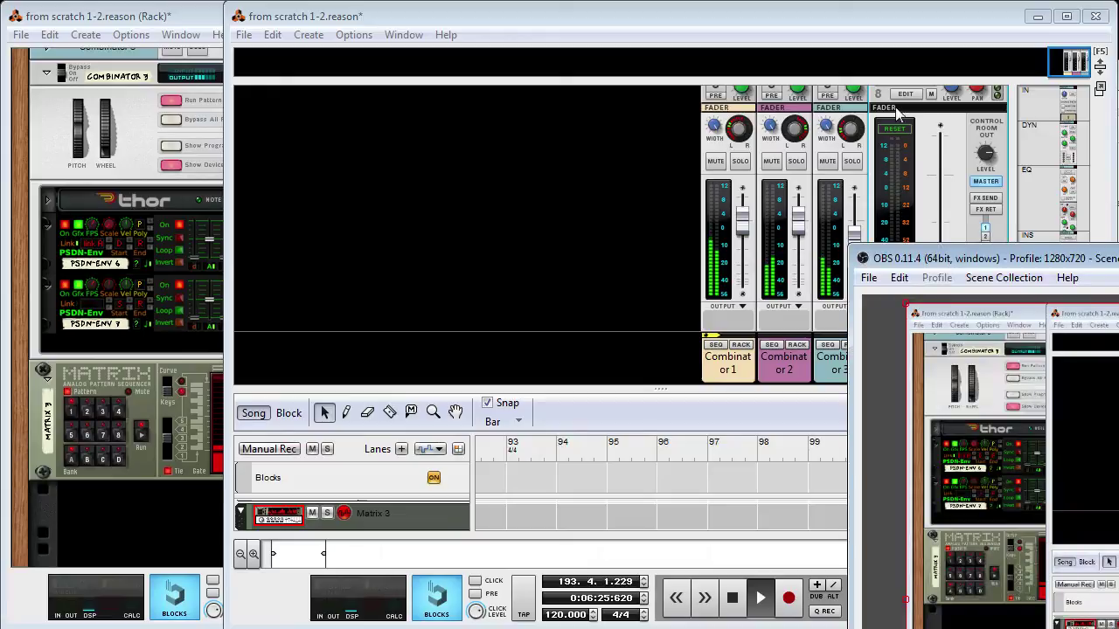
Step: Raise the master fader in the mixer
click(930, 234)
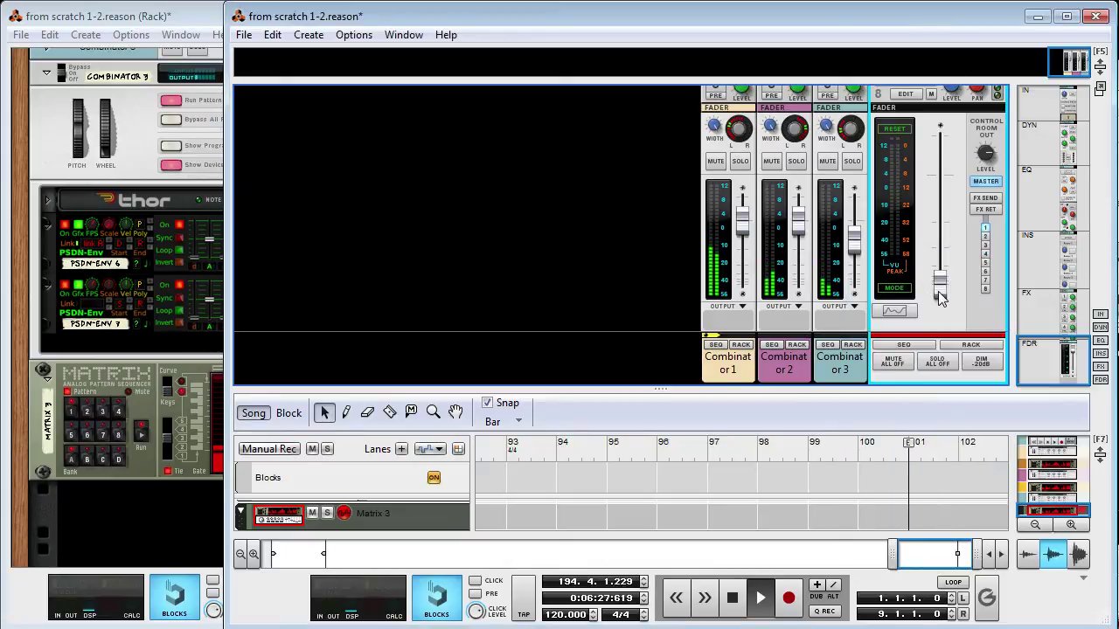
drag(940, 298, 992, 187)
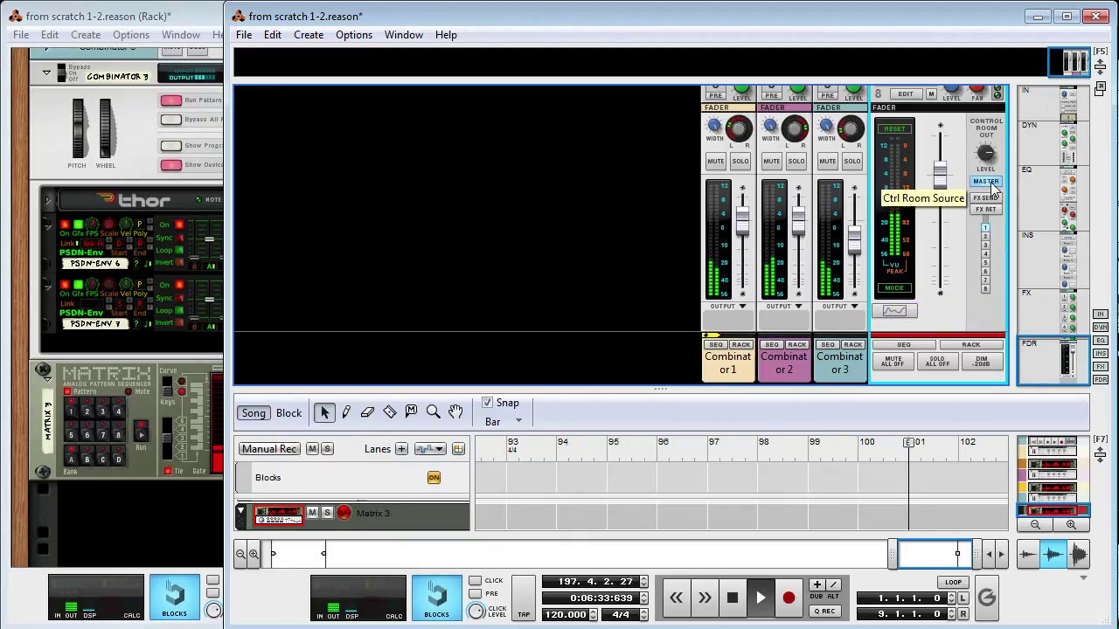
Step: Switch to the rack window and add a new Combinator in the empty space below Matrix 3
click(118, 19)
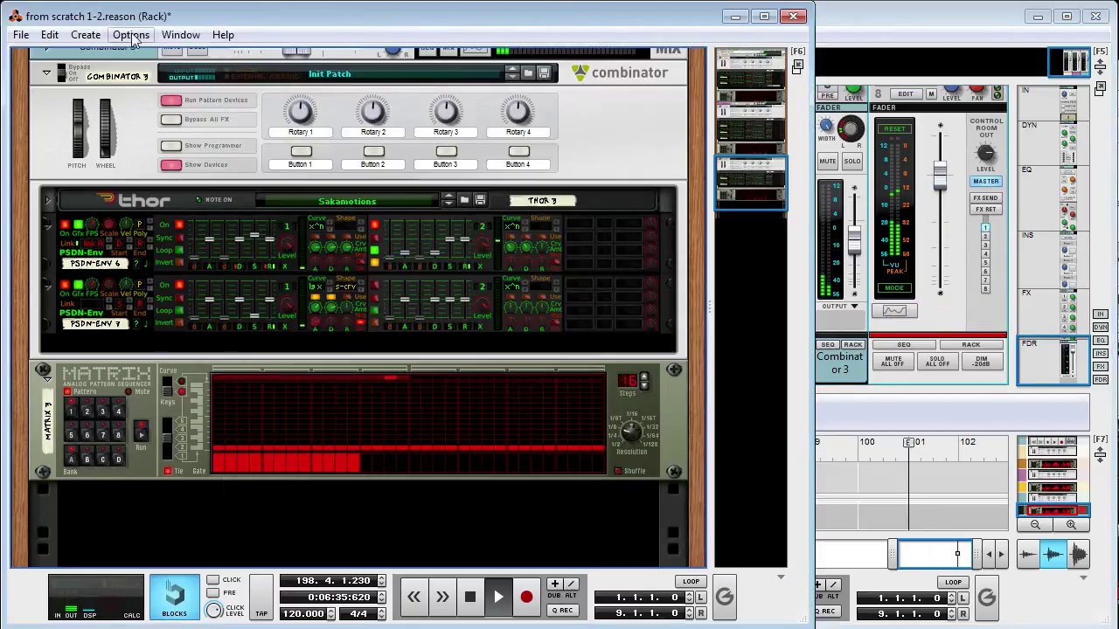
drag(766, 131, 759, 177)
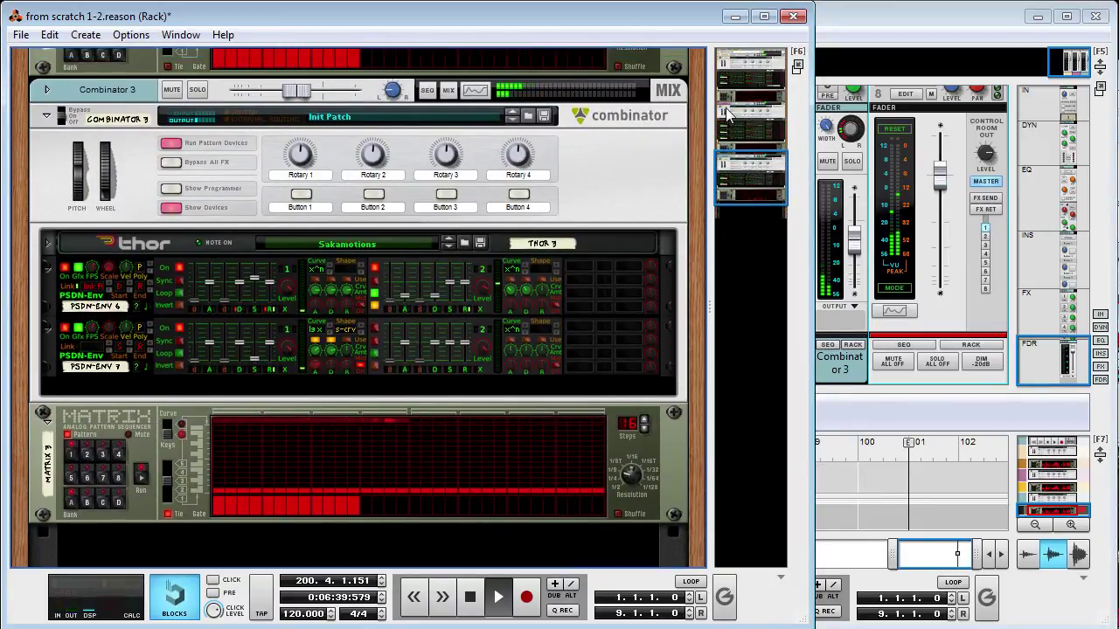
drag(748, 131, 749, 77)
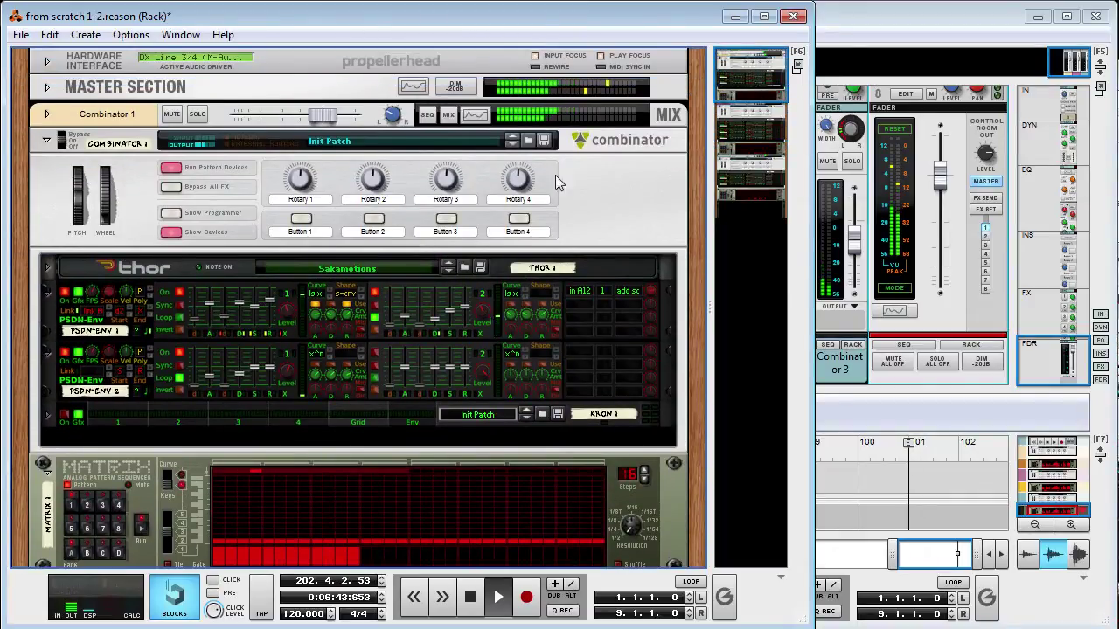
drag(766, 74, 725, 191)
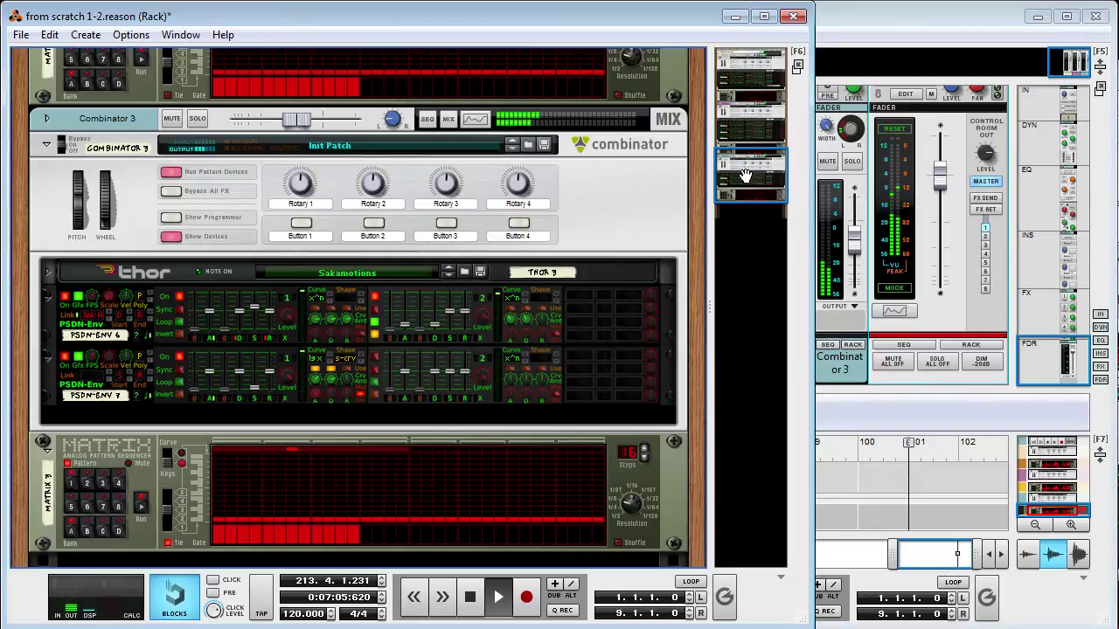
drag(746, 175, 744, 212)
right_click(224, 461)
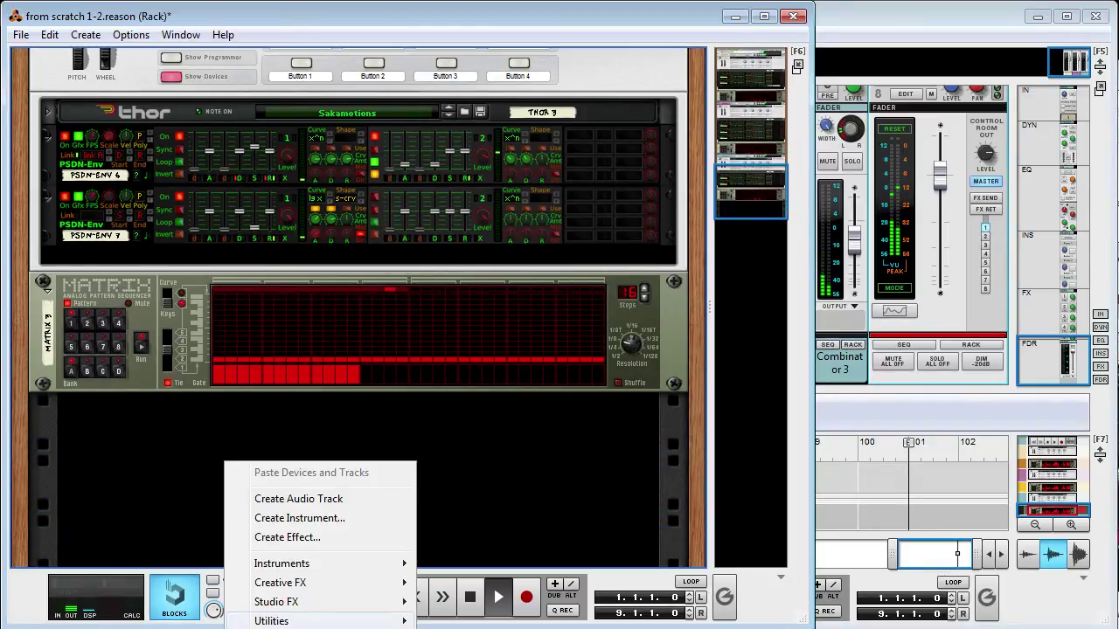
mouse_move(271, 620)
click(472, 50)
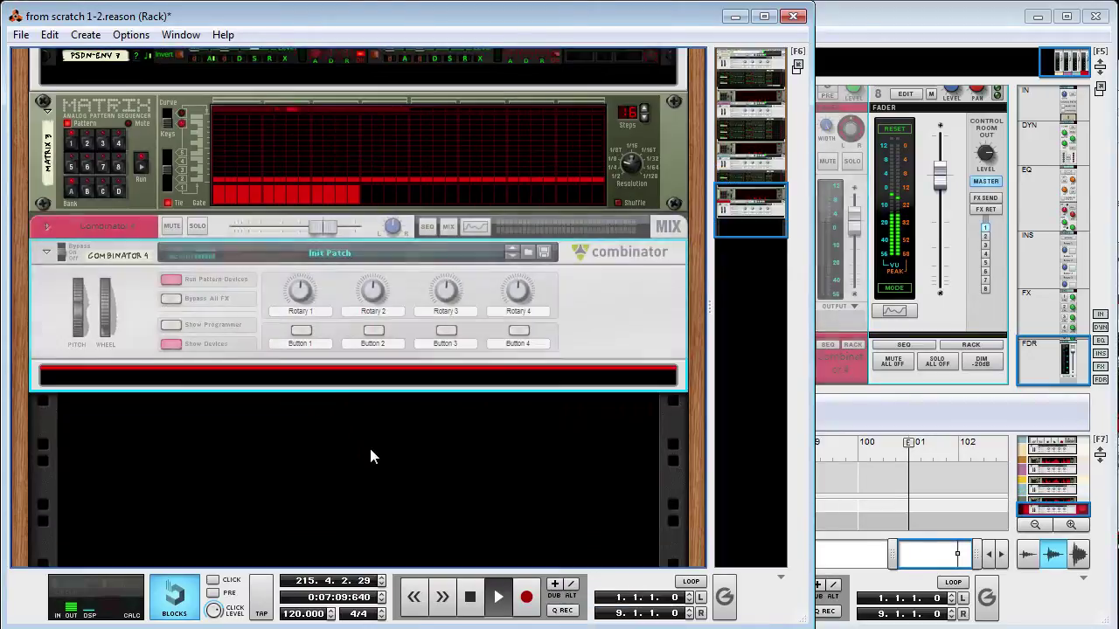
Step: Add a Matrix Pattern Sequencer below Combinator 4 and draw tied full-height gates on its first 12 steps only
right_click(370, 447)
key(Escape)
right_click(376, 409)
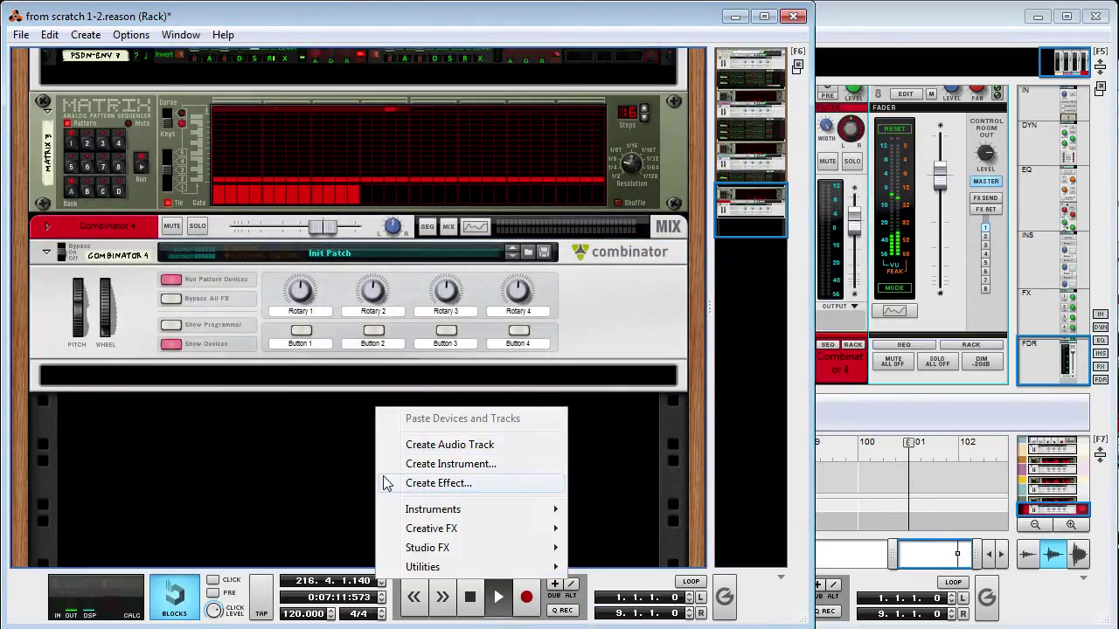
mouse_move(422, 566)
click(647, 410)
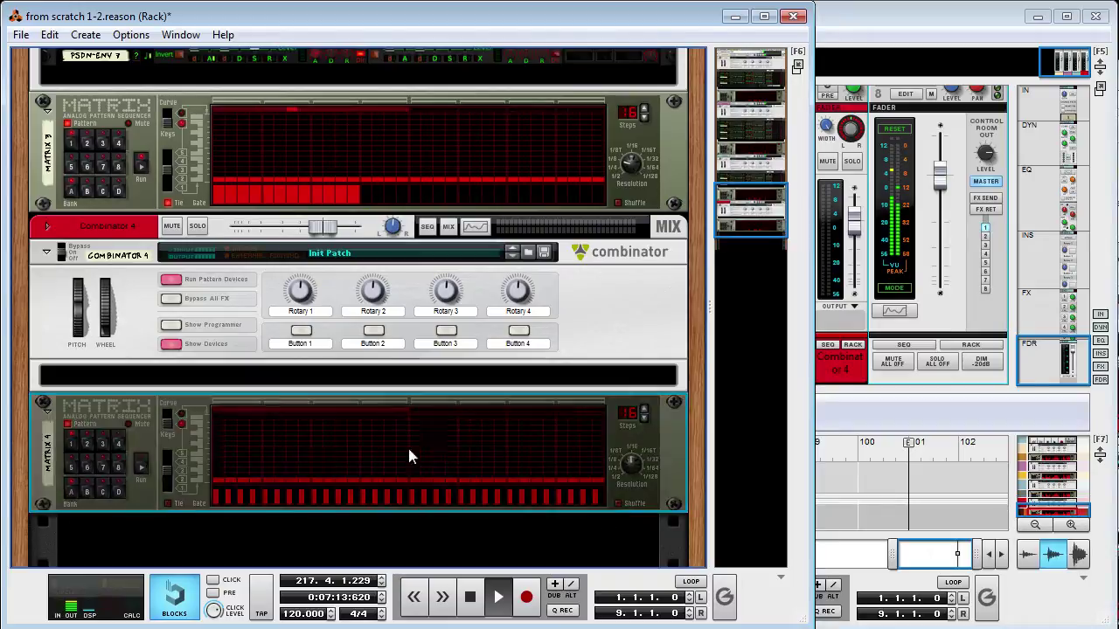
drag(218, 497, 603, 495)
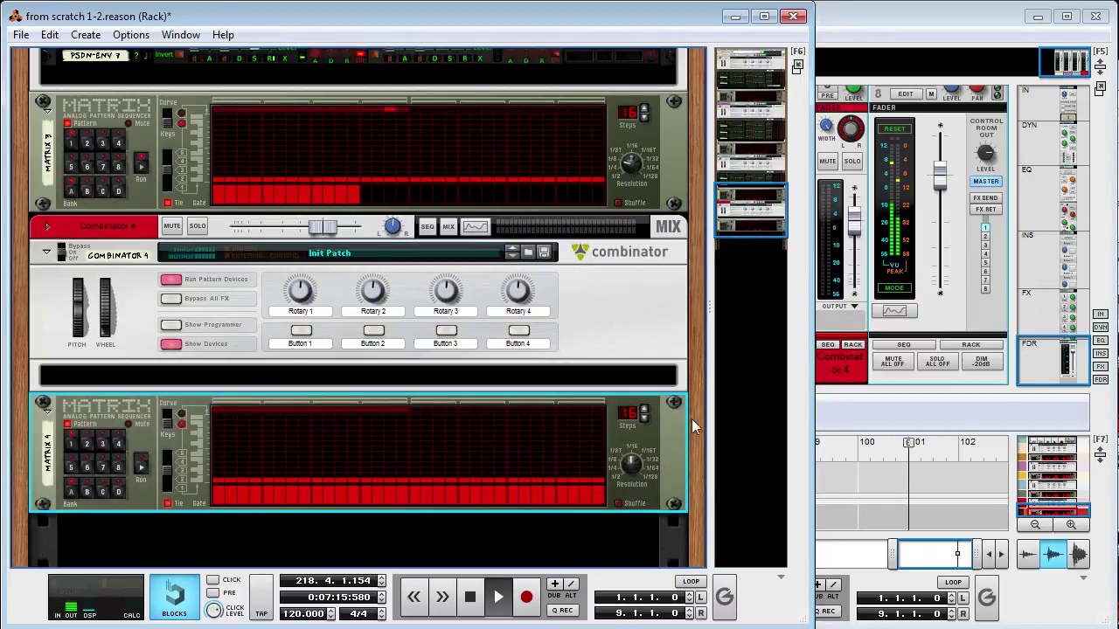
drag(372, 521, 603, 518)
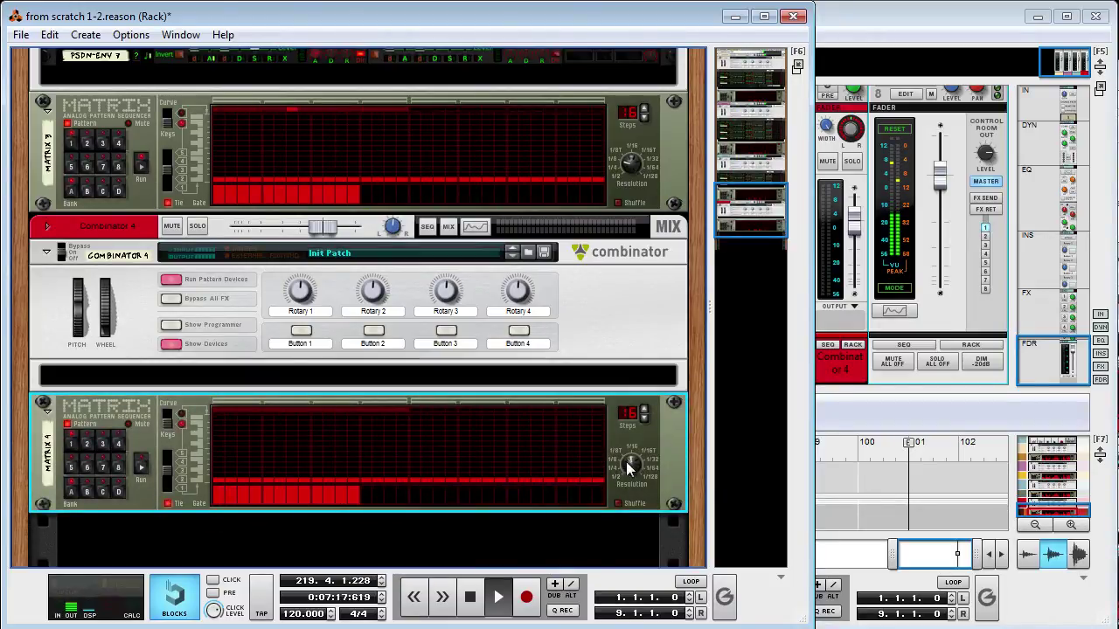
Step: Show the programmer of Combinator 4 and add a Thor synthesizer inside the Combinator
click(172, 324)
right_click(232, 342)
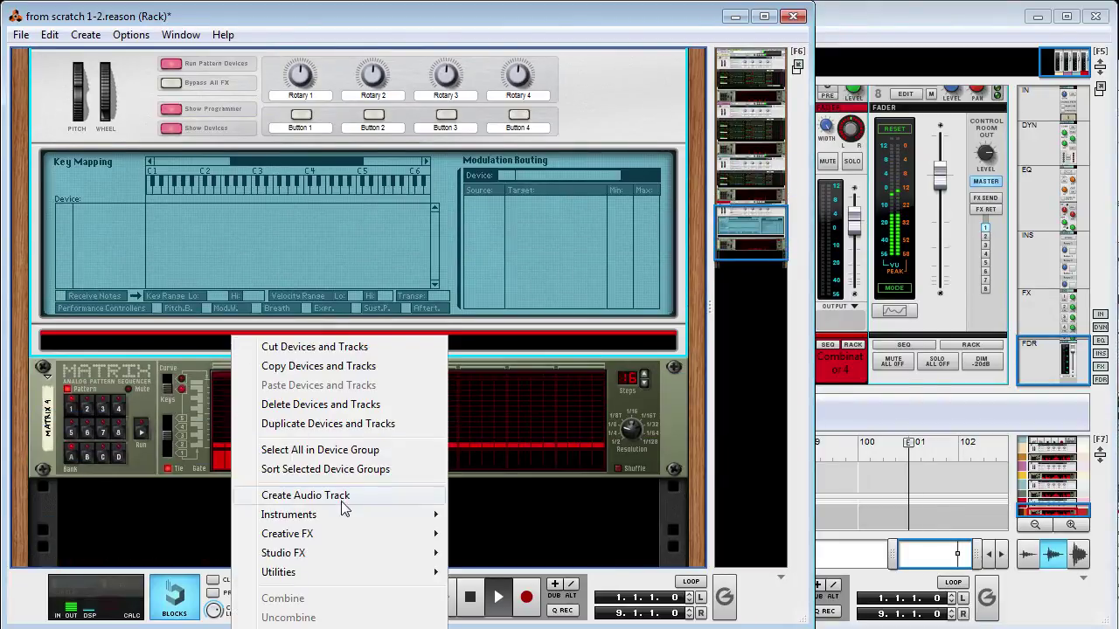
mouse_move(341, 572)
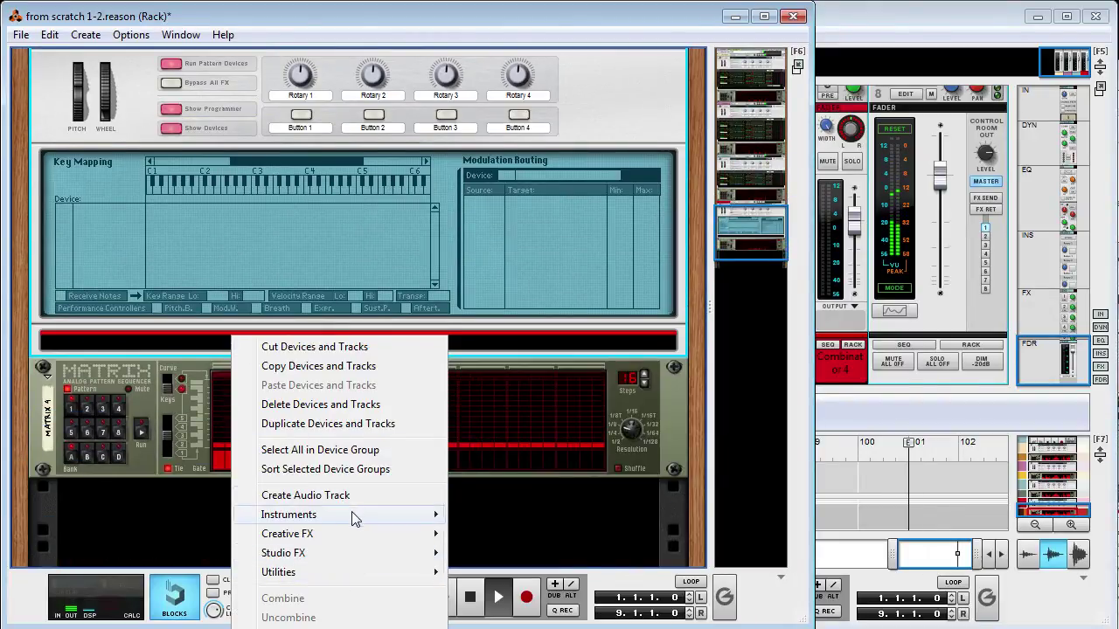
mouse_move(354, 515)
click(529, 586)
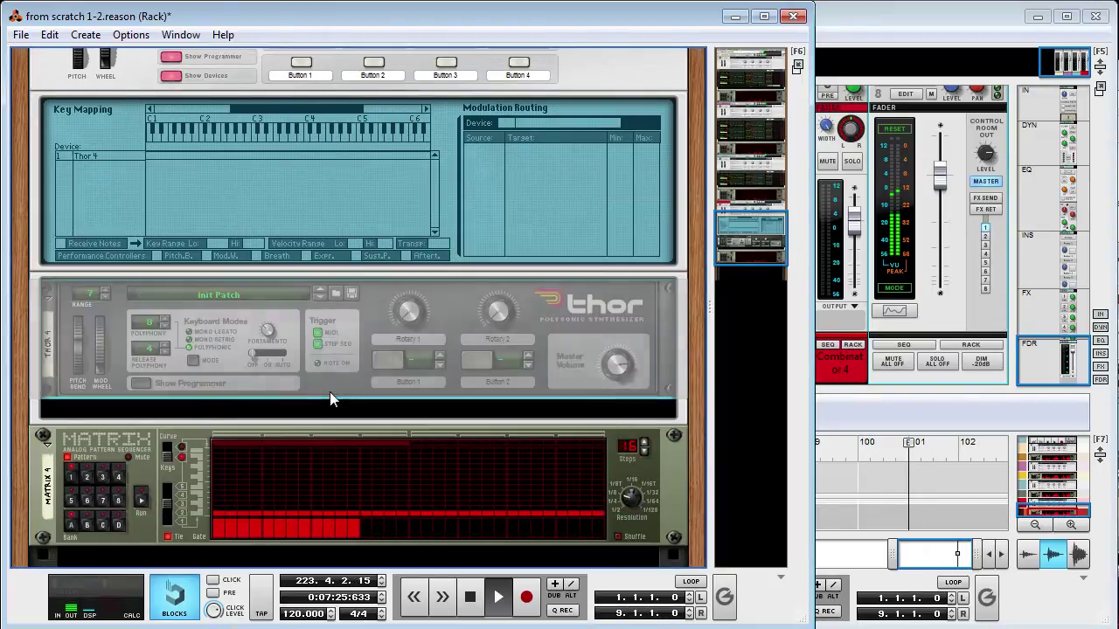
Step: Add two PSDN CV Envelope Generators below Thor inside Combinator 4
right_click(306, 401)
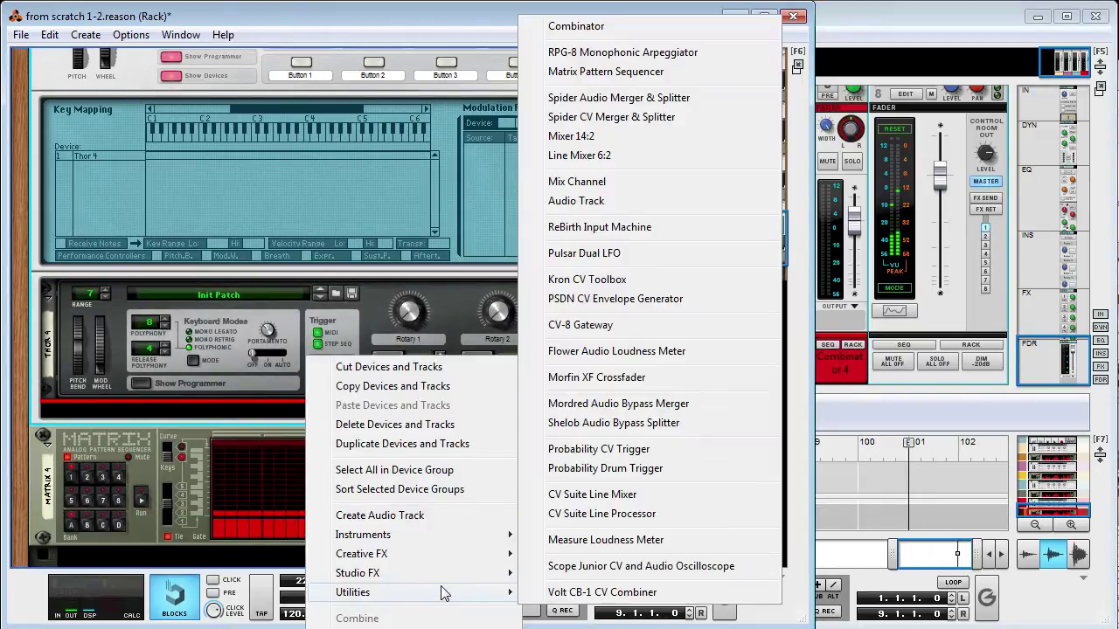
mouse_move(440, 598)
click(615, 298)
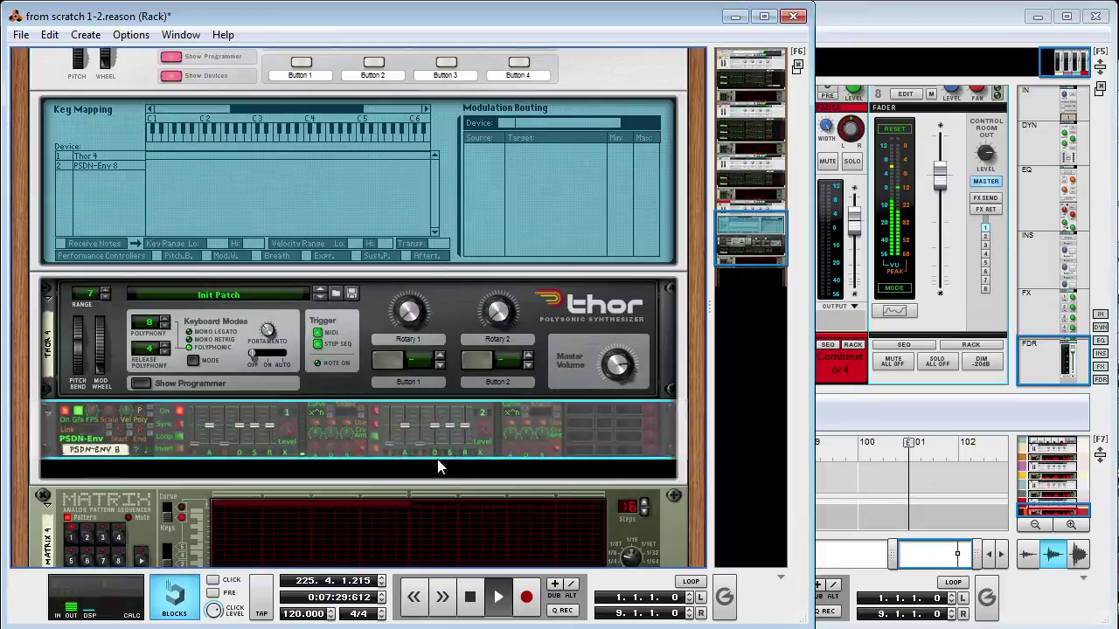
right_click(439, 466)
mouse_move(540, 592)
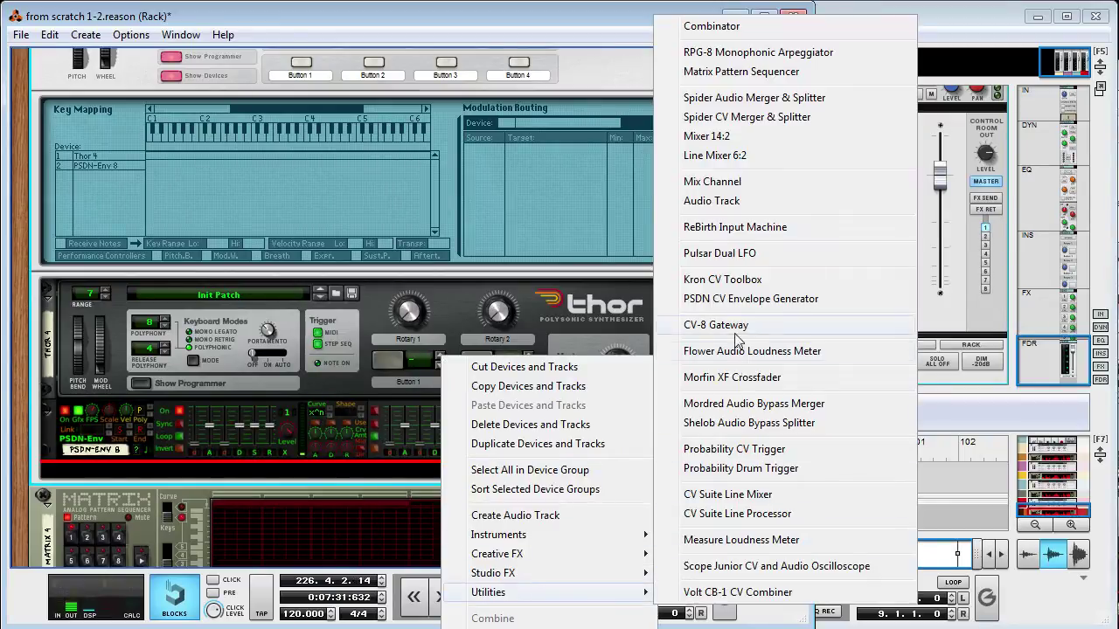
click(747, 295)
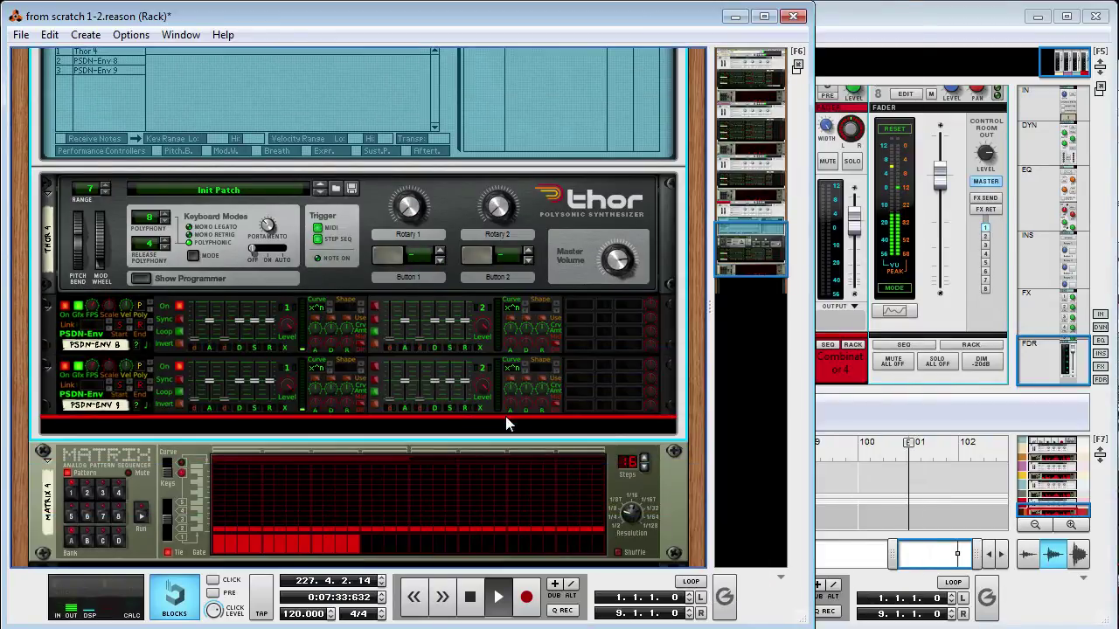
right_click(400, 431)
click(367, 429)
Step: Cable the first envelope outputs of the two PSDN-Env devices to the Combinator's programmer inputs CV 1 and CV 2
key(Tab)
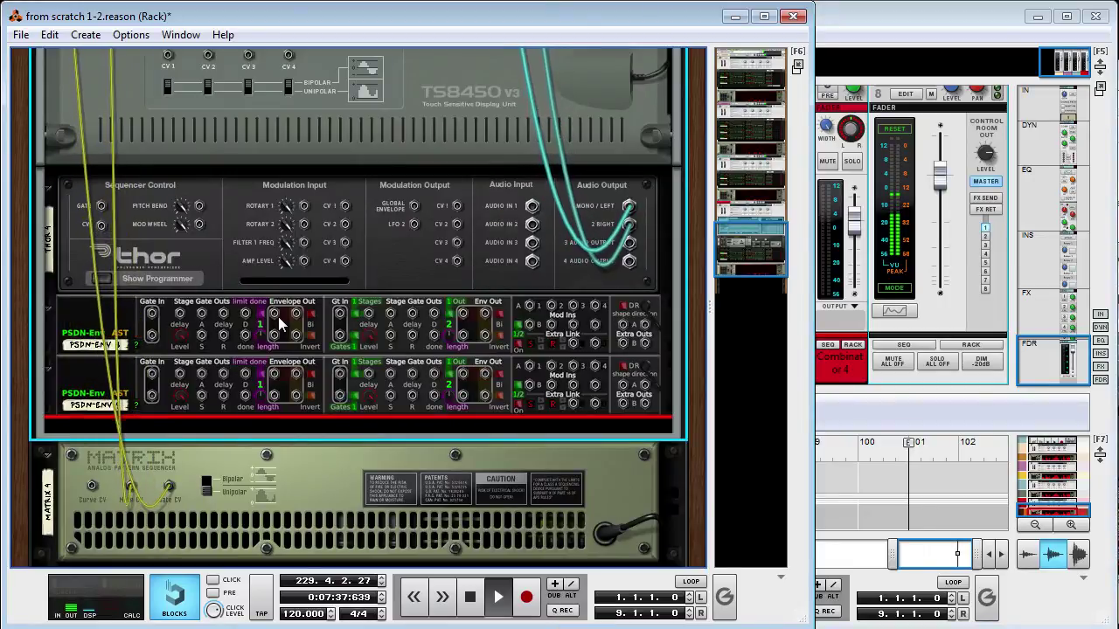
drag(278, 316, 274, 425)
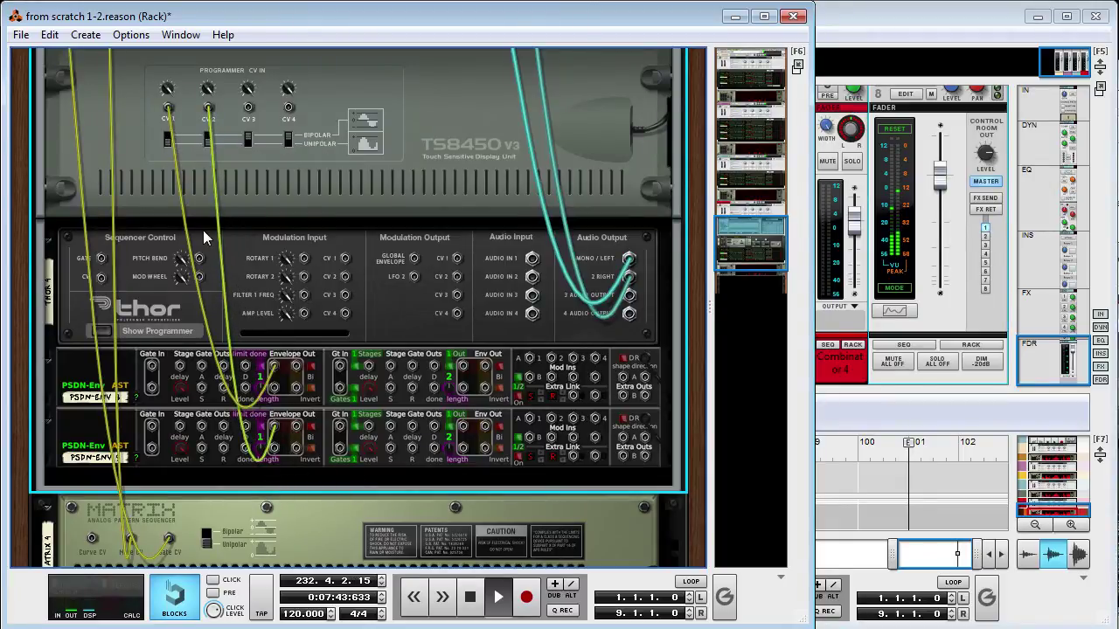
key(Tab)
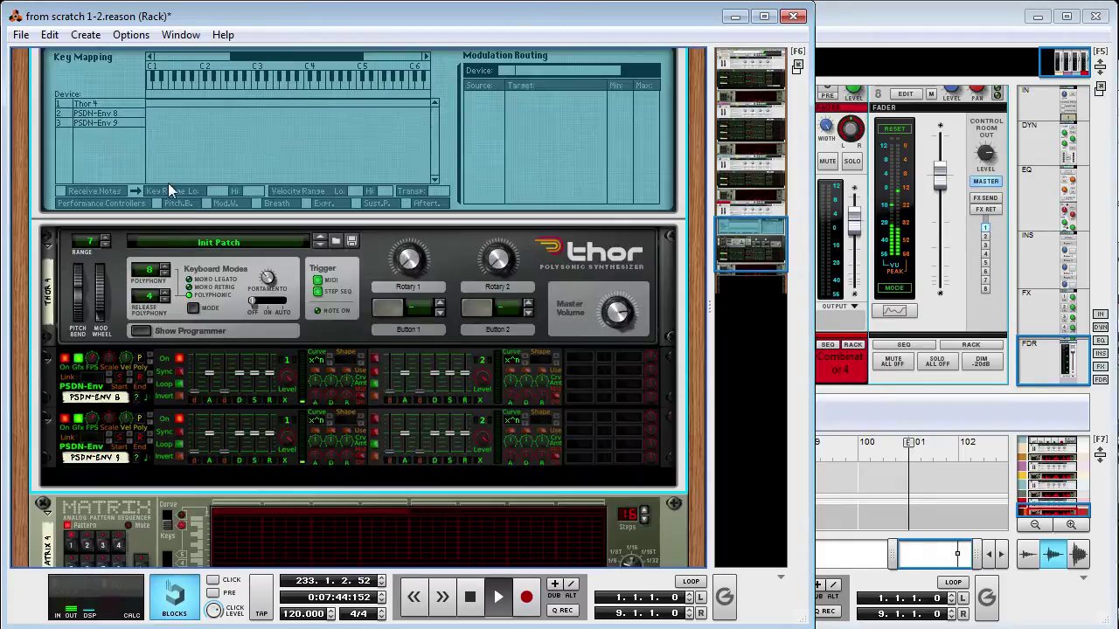
Step: Turn off Receive Notes for PSDN-Env 9 in the Combinator's programmer
click(91, 116)
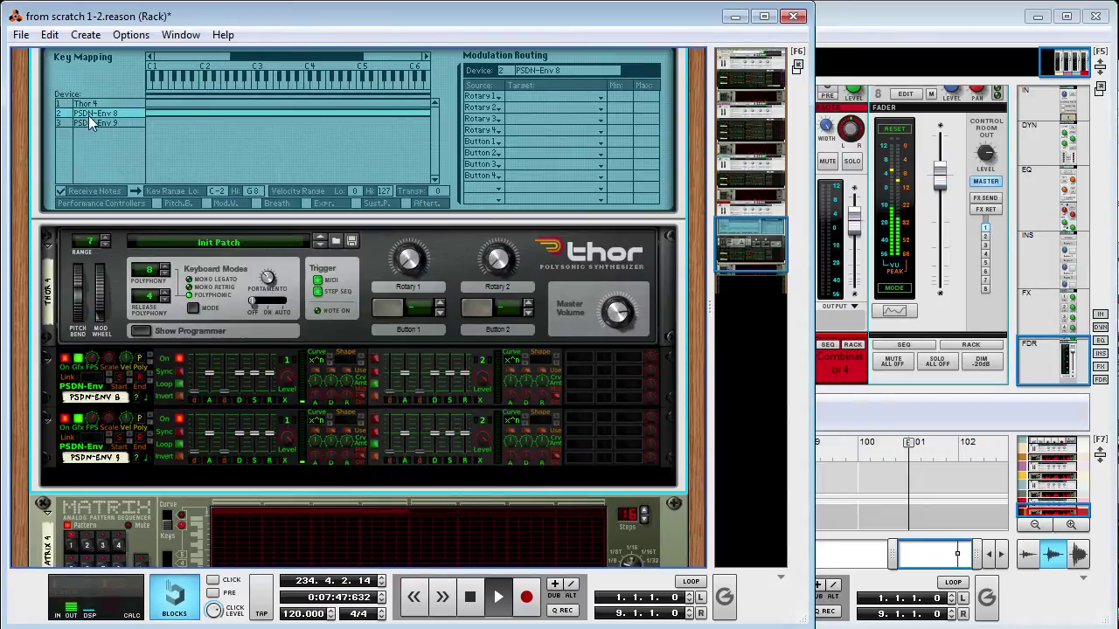
click(86, 121)
click(63, 189)
Step: Set the first empty modulation source of PSDN-Env 8 to CV Input 1
click(102, 113)
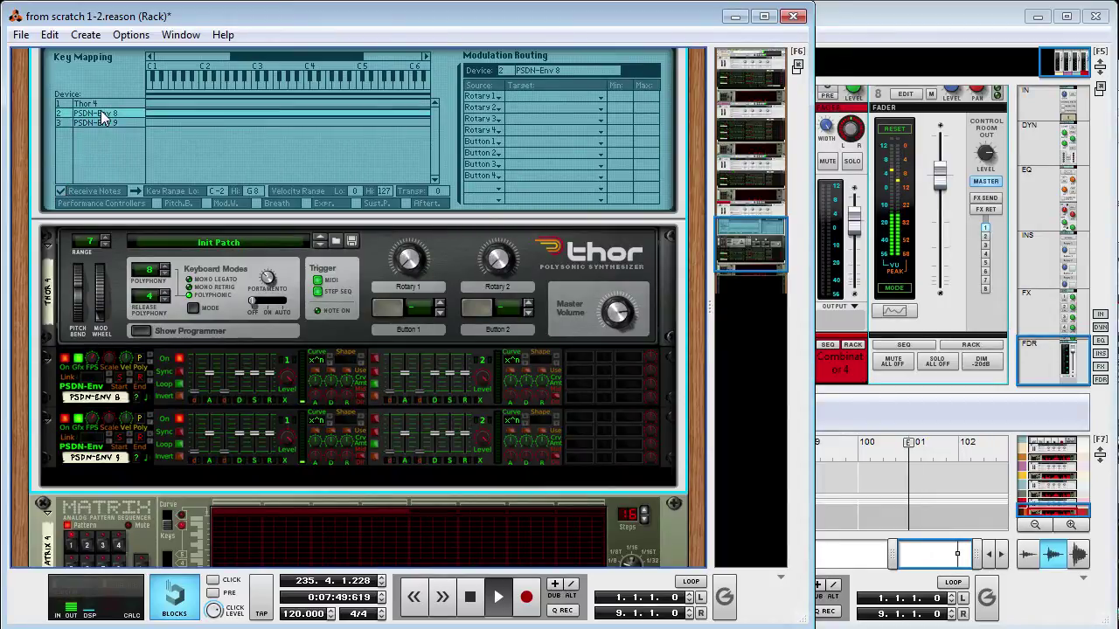
click(480, 187)
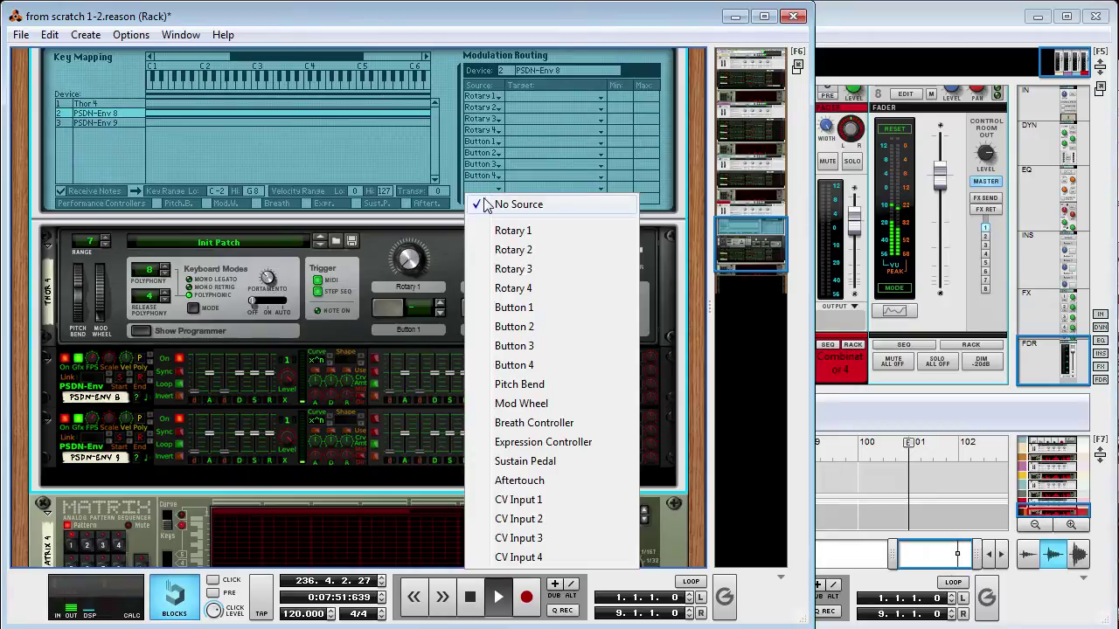
click(557, 501)
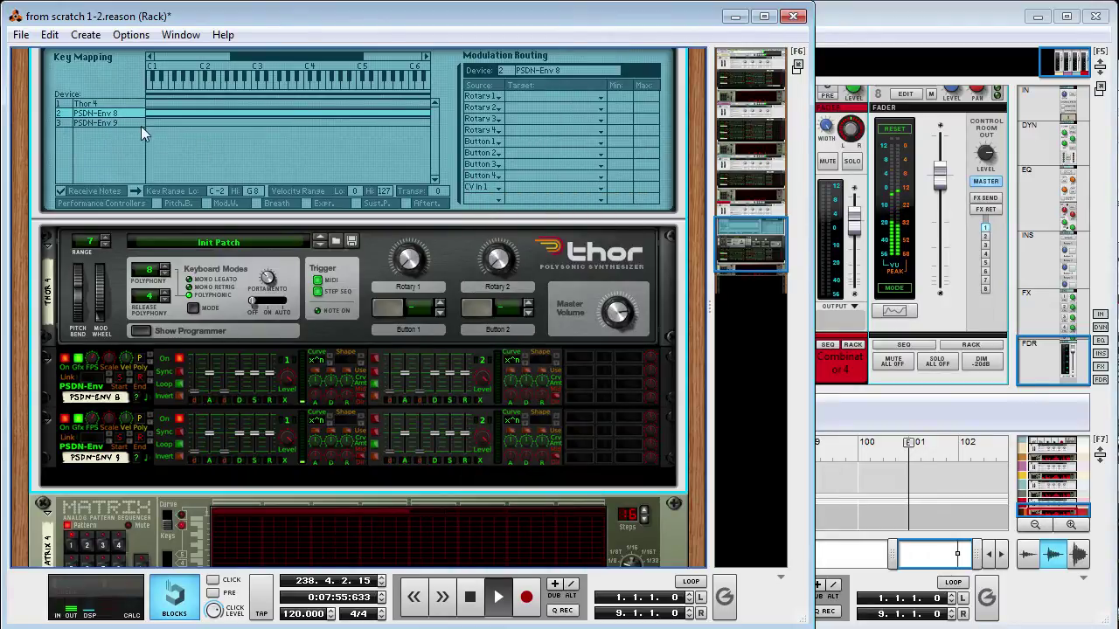
Step: Assign CV Input 1 and CV Input 2 as modulation sources for Thor 4 in the two empty routing rows
click(113, 104)
click(475, 188)
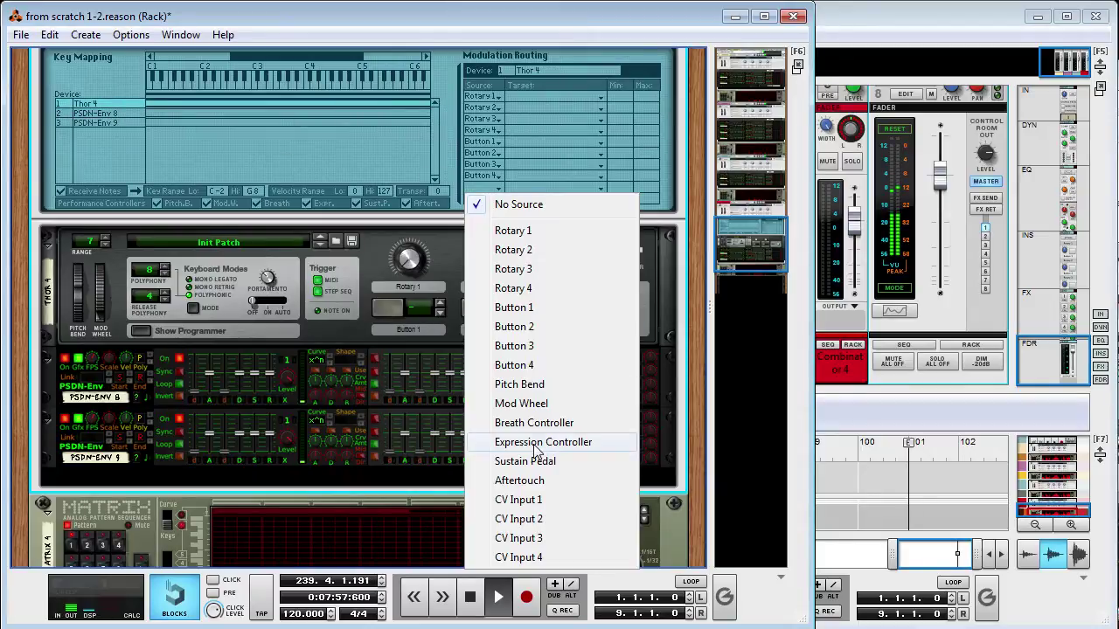
click(534, 497)
click(473, 202)
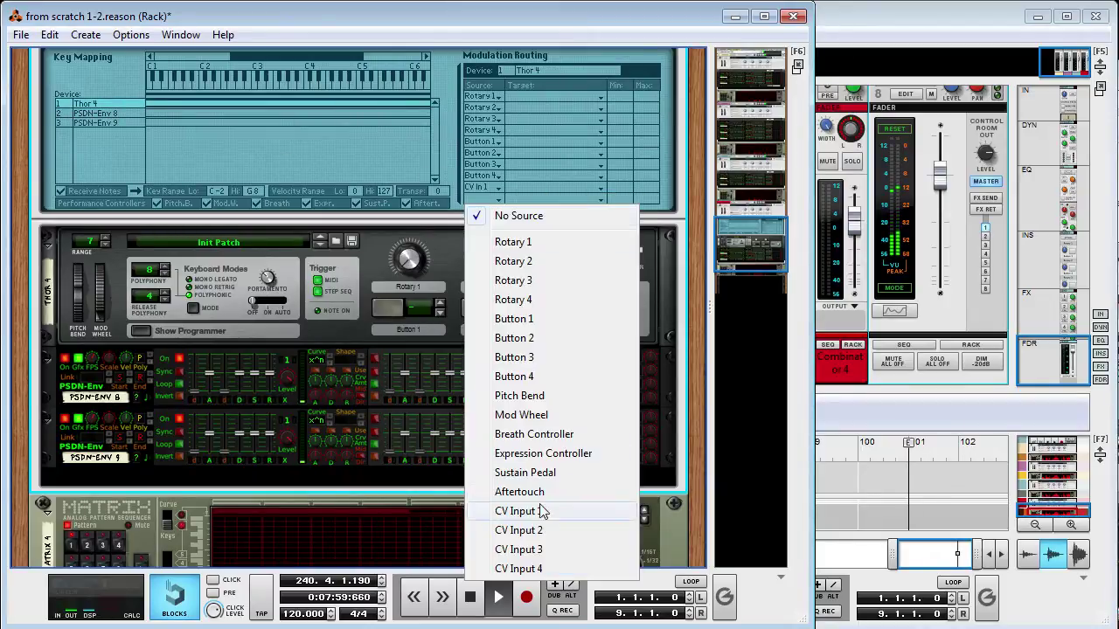
click(566, 516)
Step: Route Thor 4's CV Input 1 to Filter 1 Freq and CV Input 2 to Filter 2 Freq
click(550, 187)
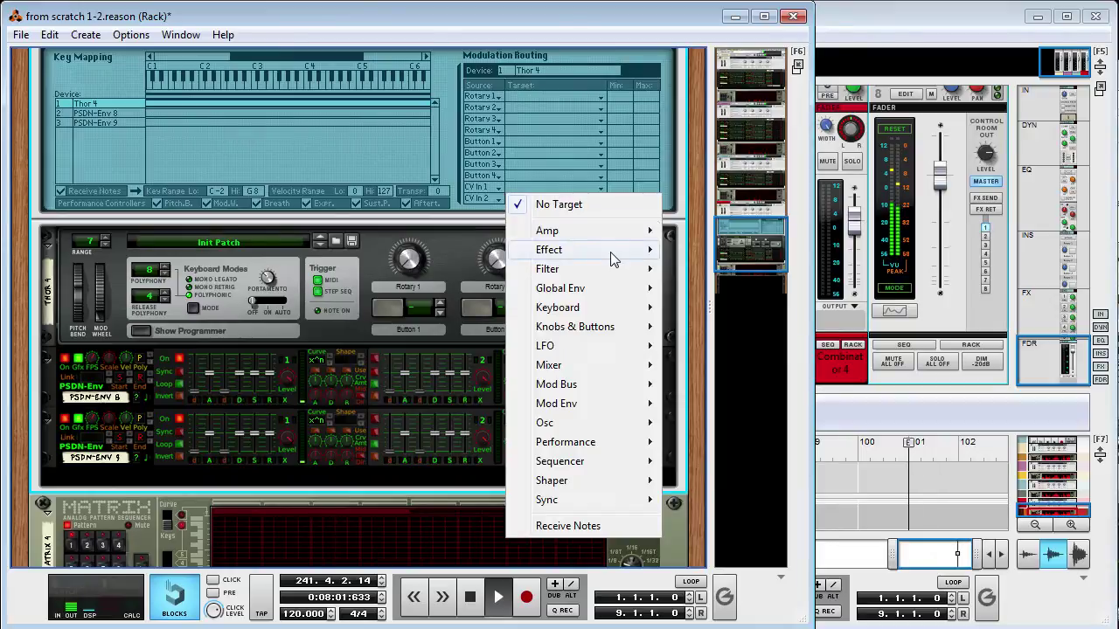
mouse_move(603, 269)
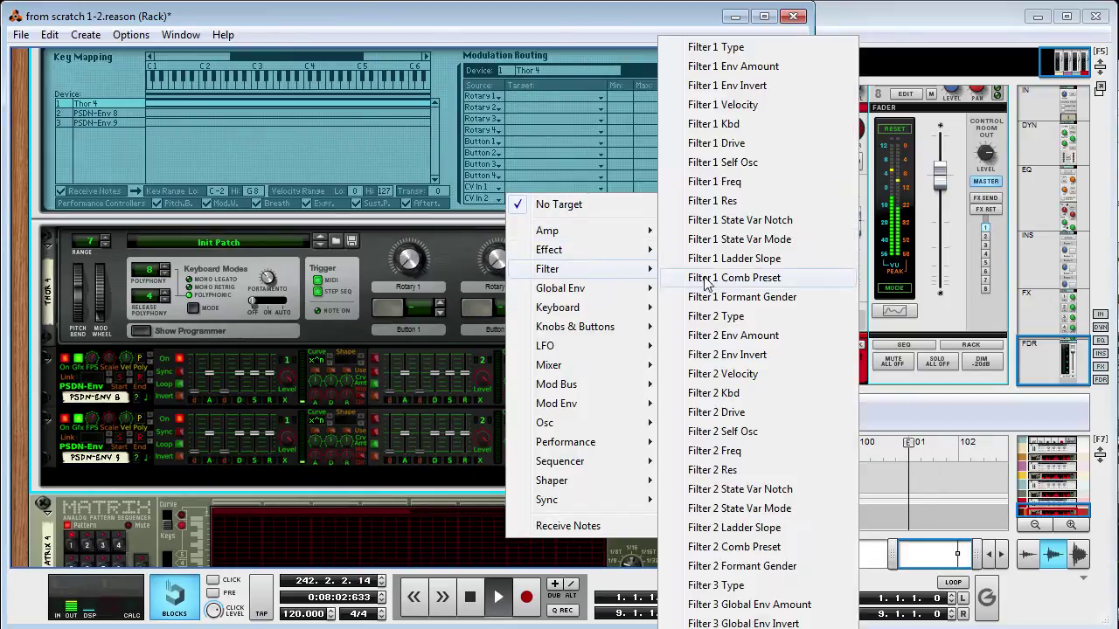
click(754, 182)
click(549, 199)
mouse_move(612, 281)
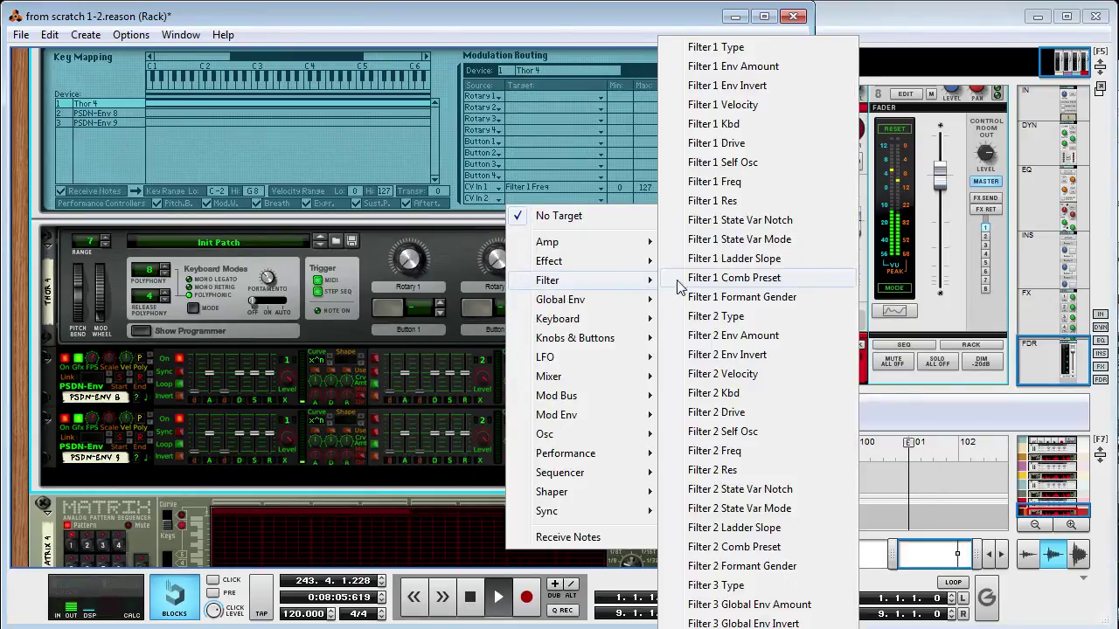
click(732, 454)
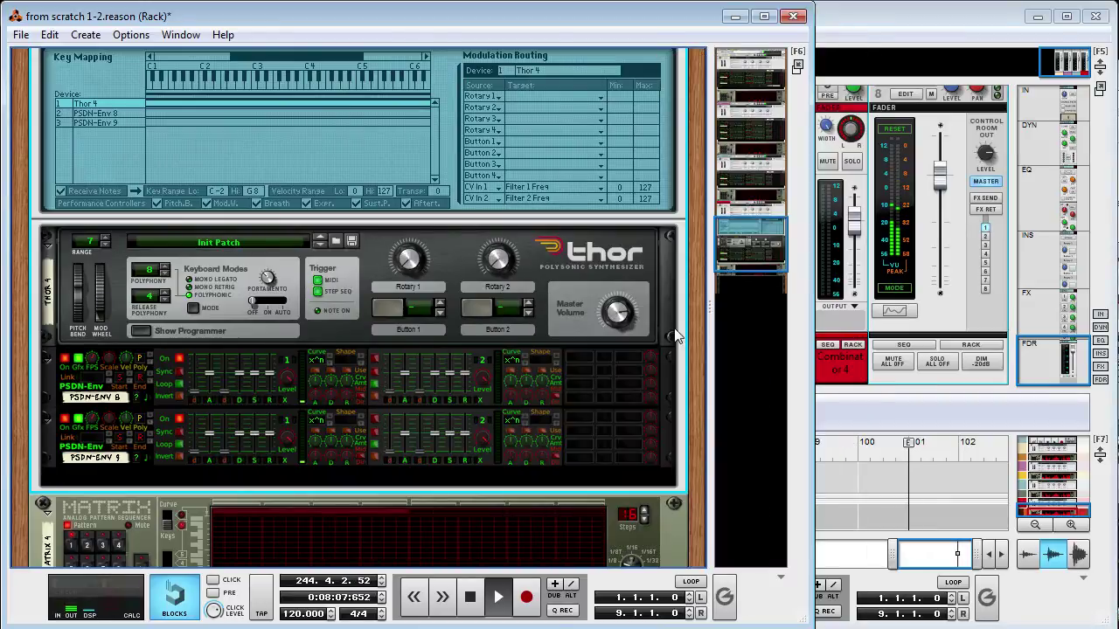
scroll(668, 341, down, 5)
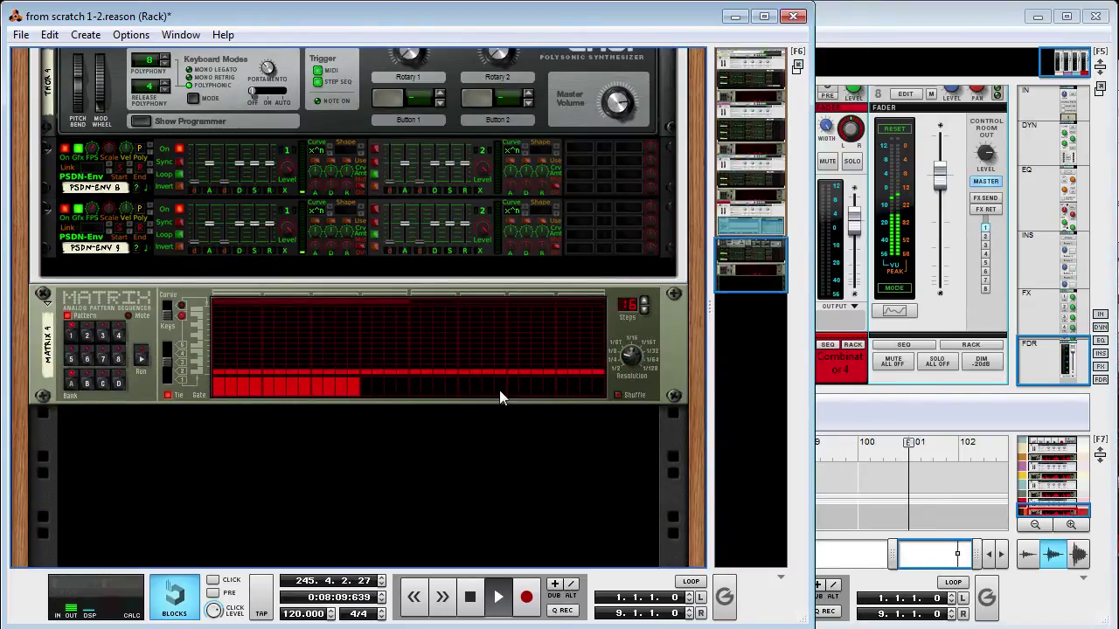
scroll(499, 389, up, 20)
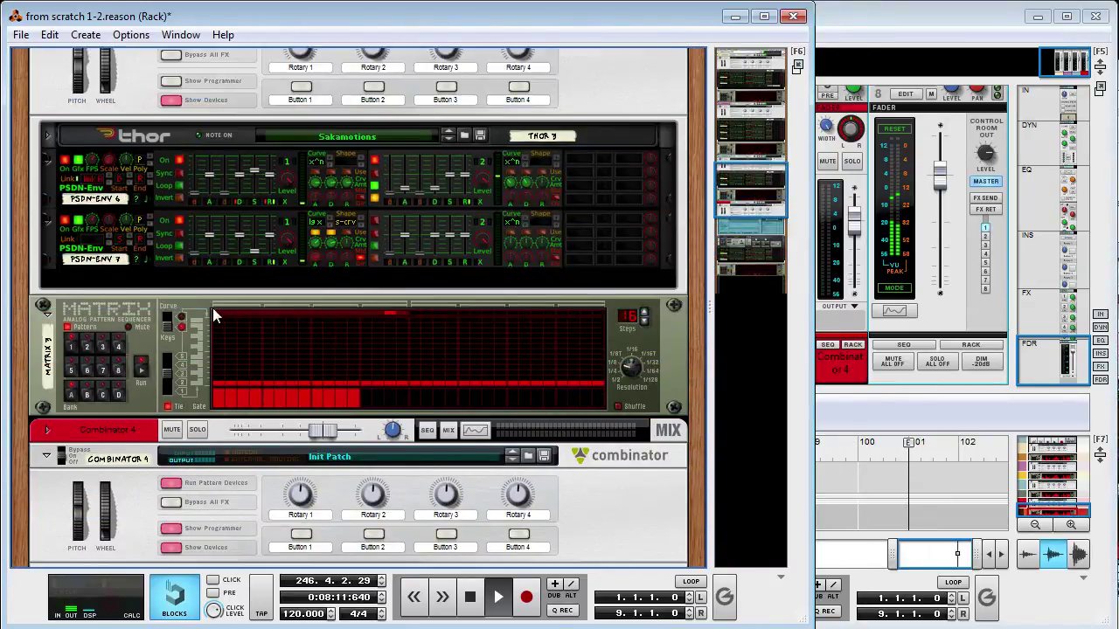
scroll(214, 308, down, 20)
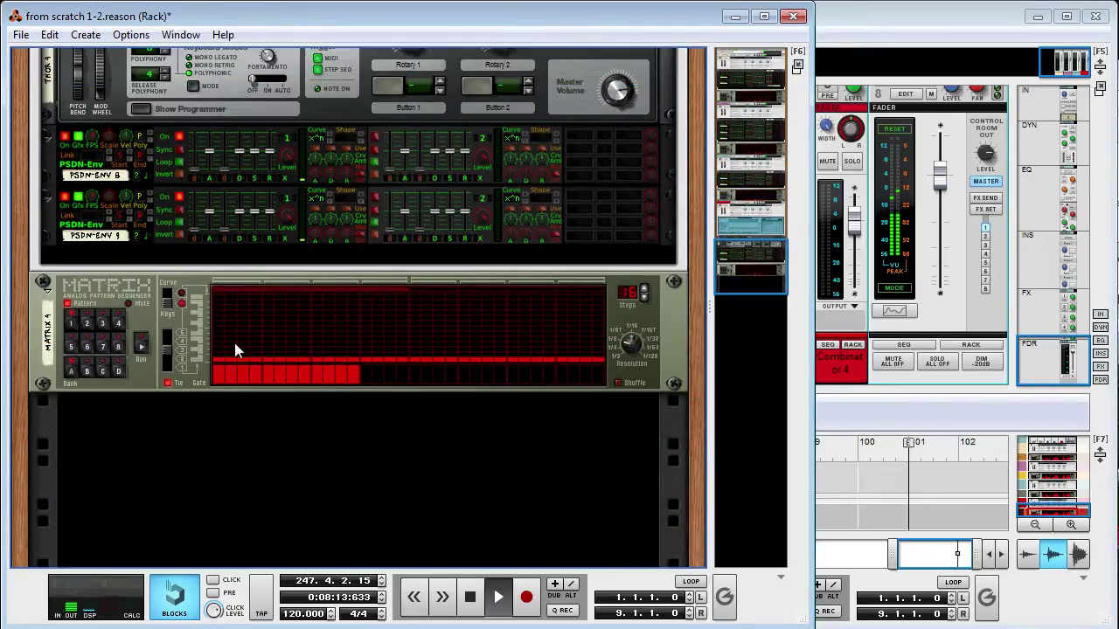
Step: Hide the programmer of Combinator 4 while keeping its devices displayed
scroll(235, 342, up, 5)
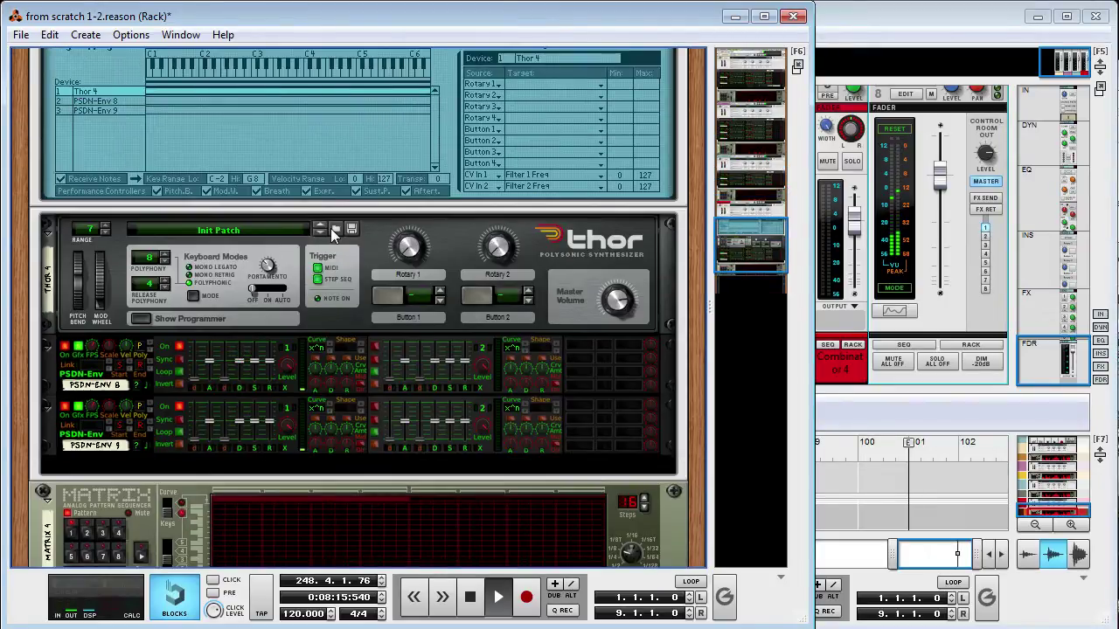
scroll(315, 226, up, 3)
click(205, 148)
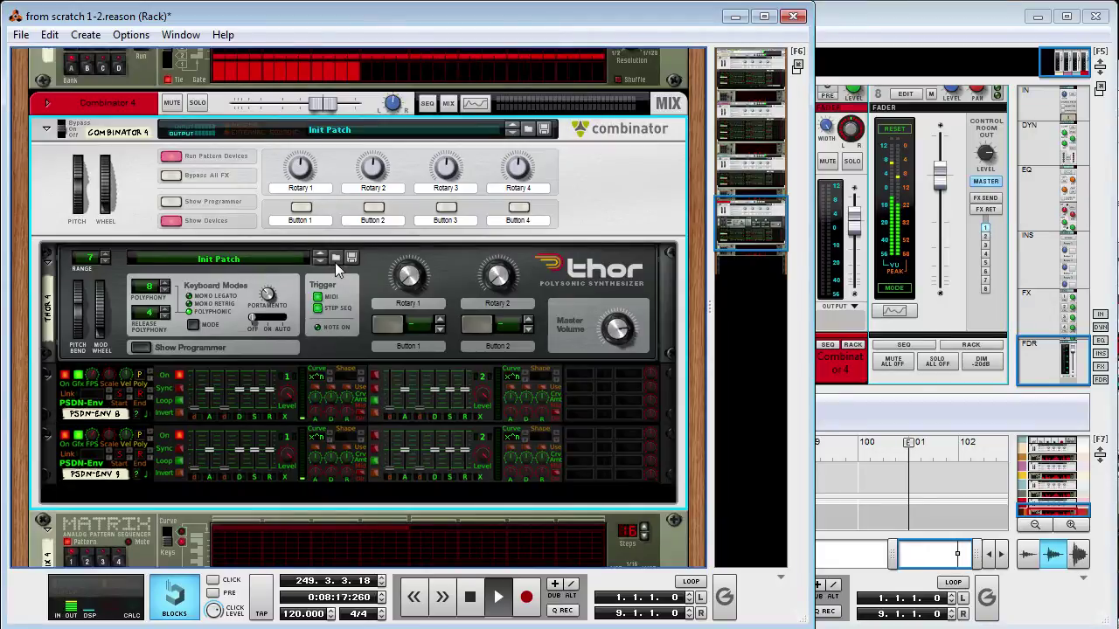
Step: Load the Sakamotions patch from the Pads folder into Thor 4
click(335, 259)
scroll(684, 352, down, 8)
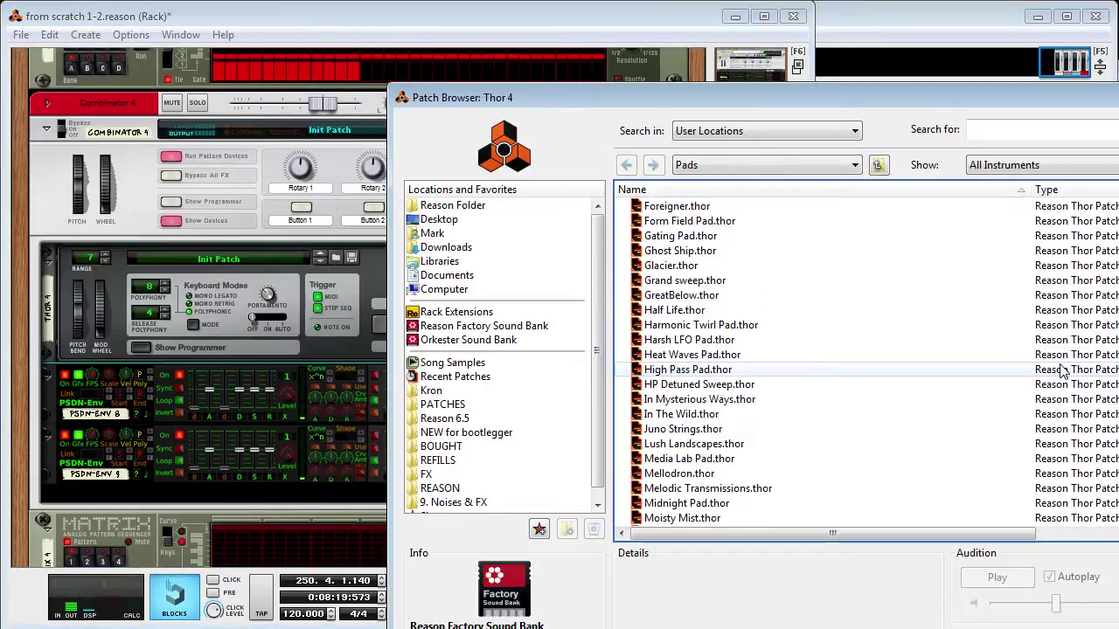
scroll(1062, 371, down, 10)
scroll(749, 379, up, 2)
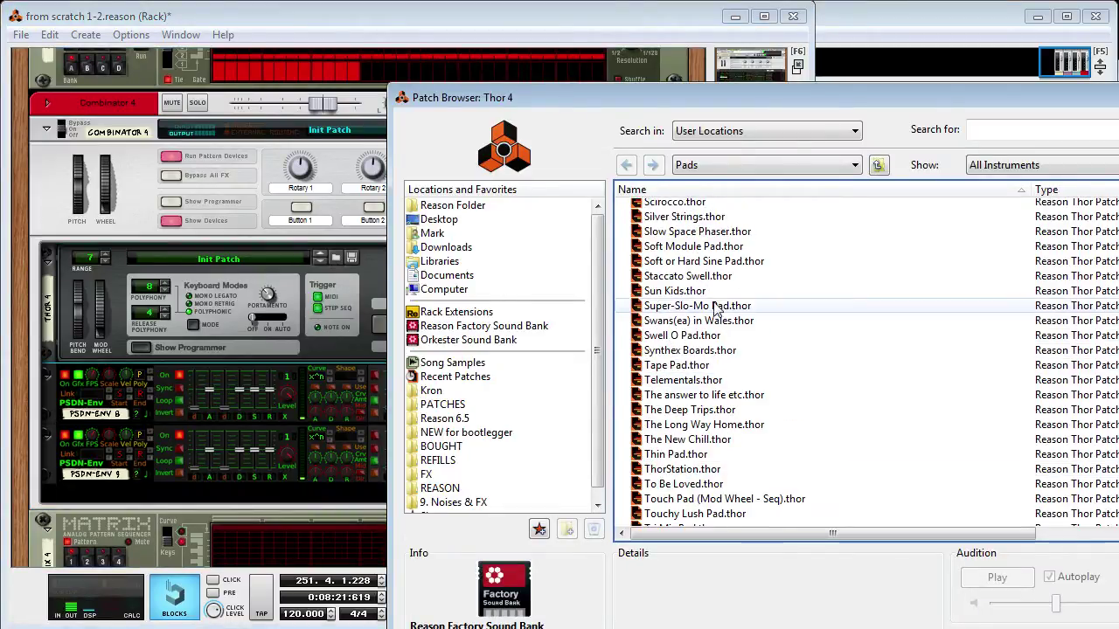
scroll(709, 289, up, 2)
click(710, 256)
double_click(704, 242)
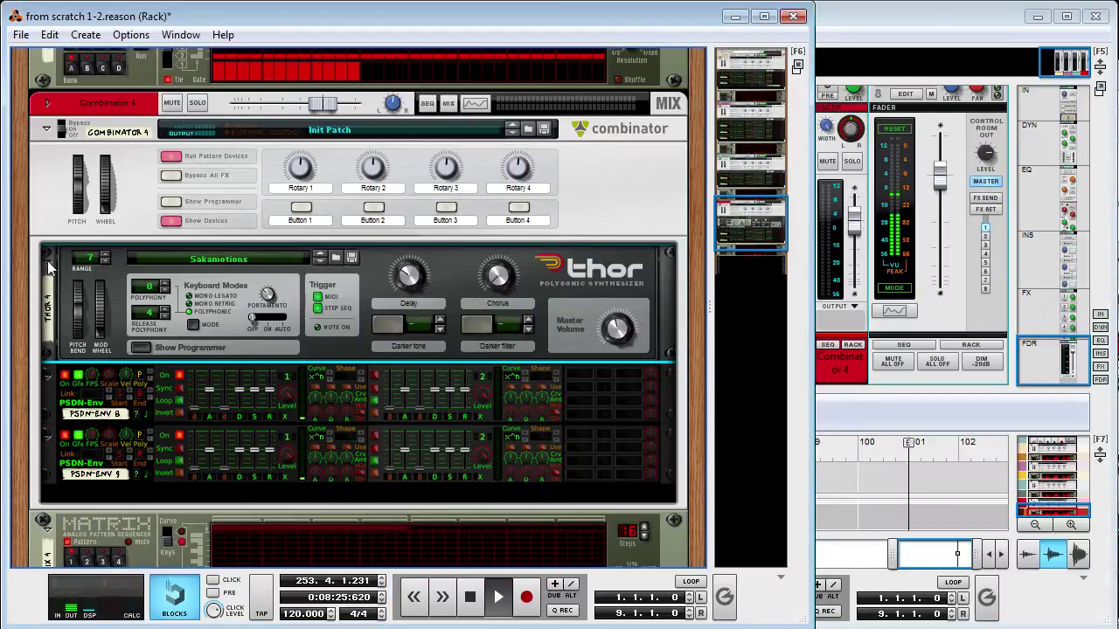
Step: Open Thor 4's programmer and examine the patch's oscillators, filters and modulation routings
click(140, 348)
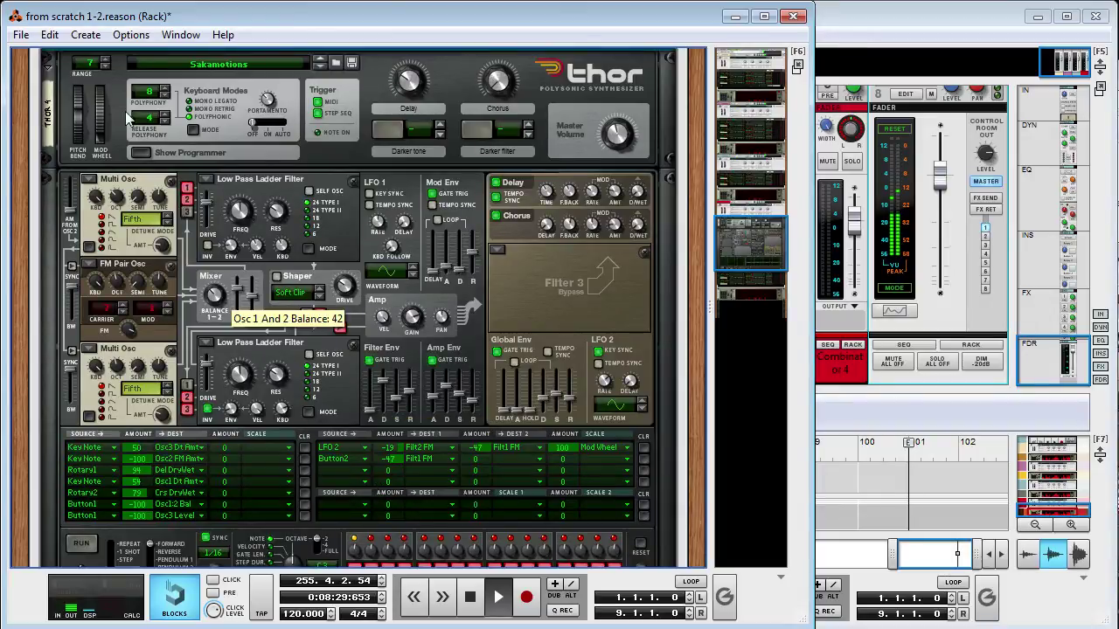
scroll(278, 411, down, 3)
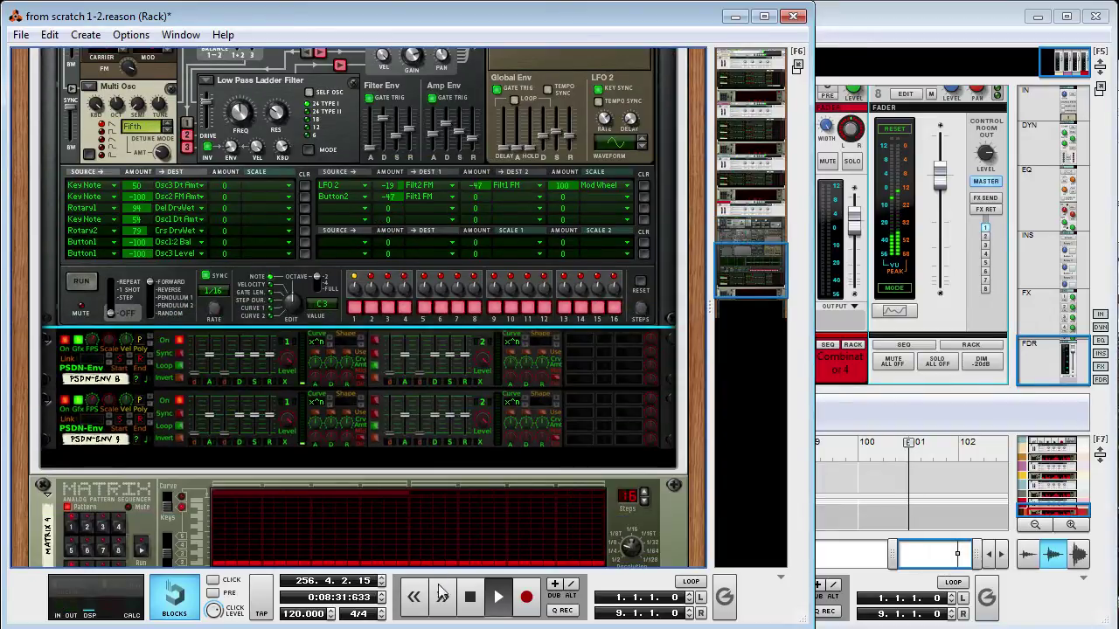
scroll(267, 306, up, 6)
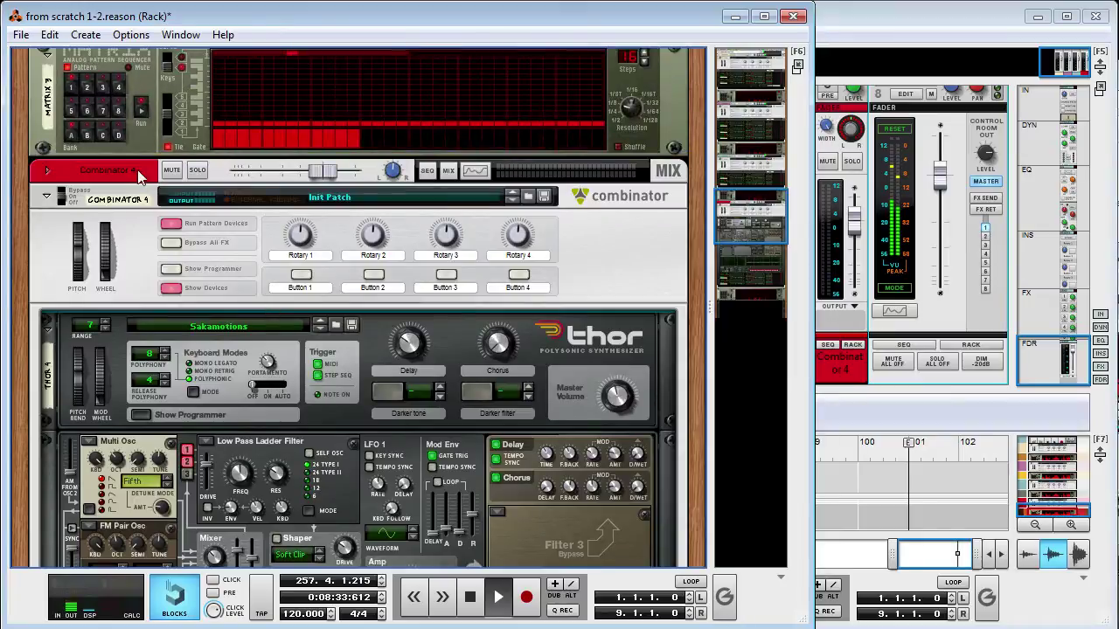
scroll(267, 306, down, 4)
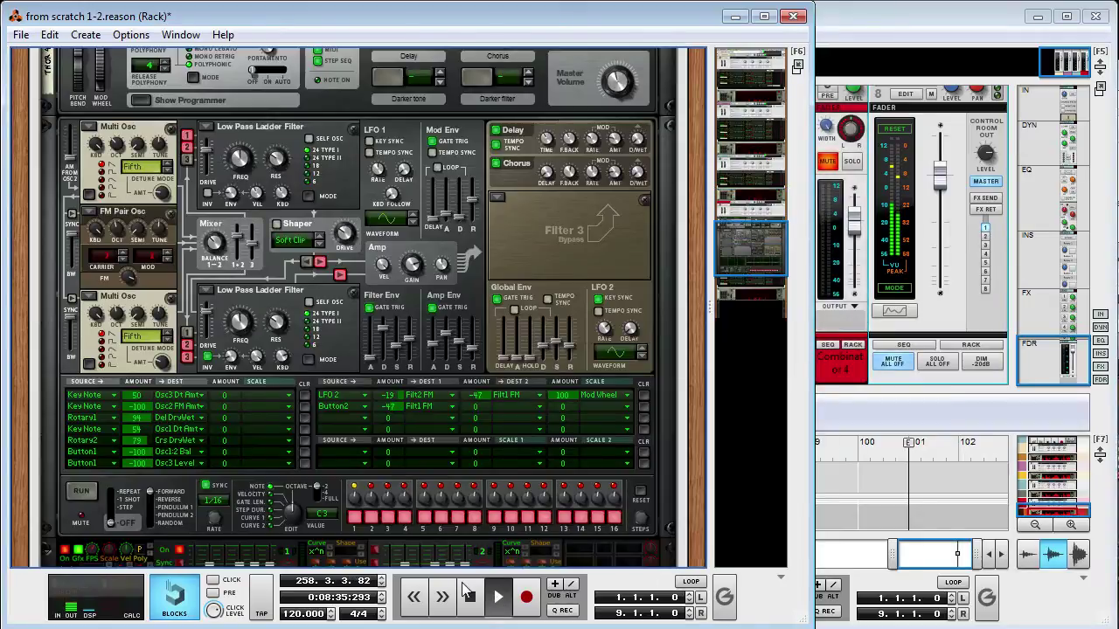
scroll(219, 504, down, 3)
scroll(344, 325, up, 1)
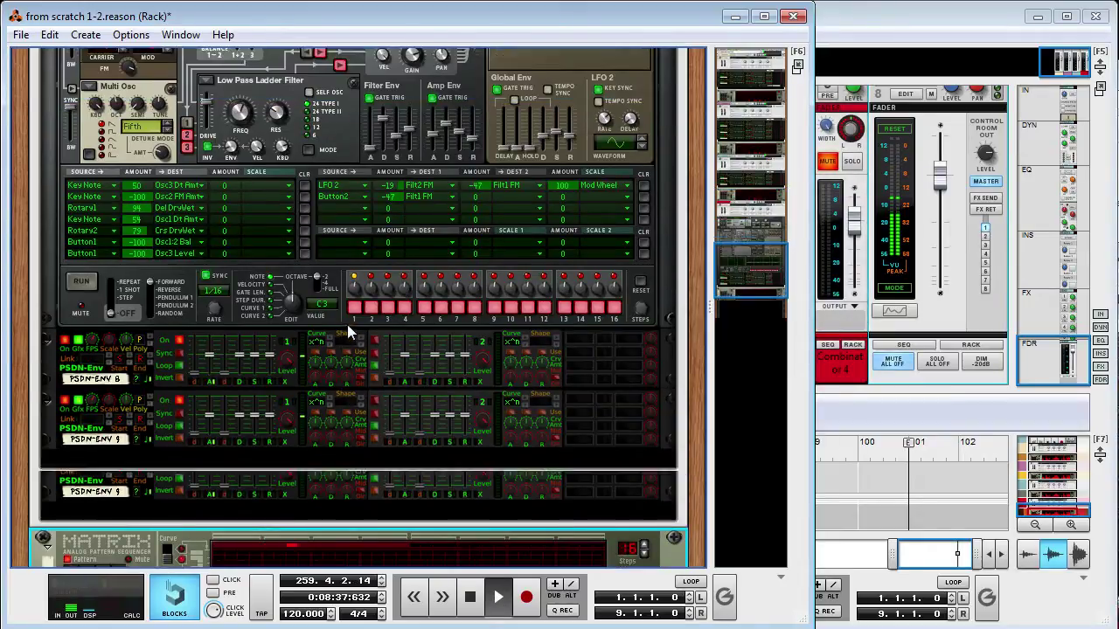
scroll(245, 175, up, 2)
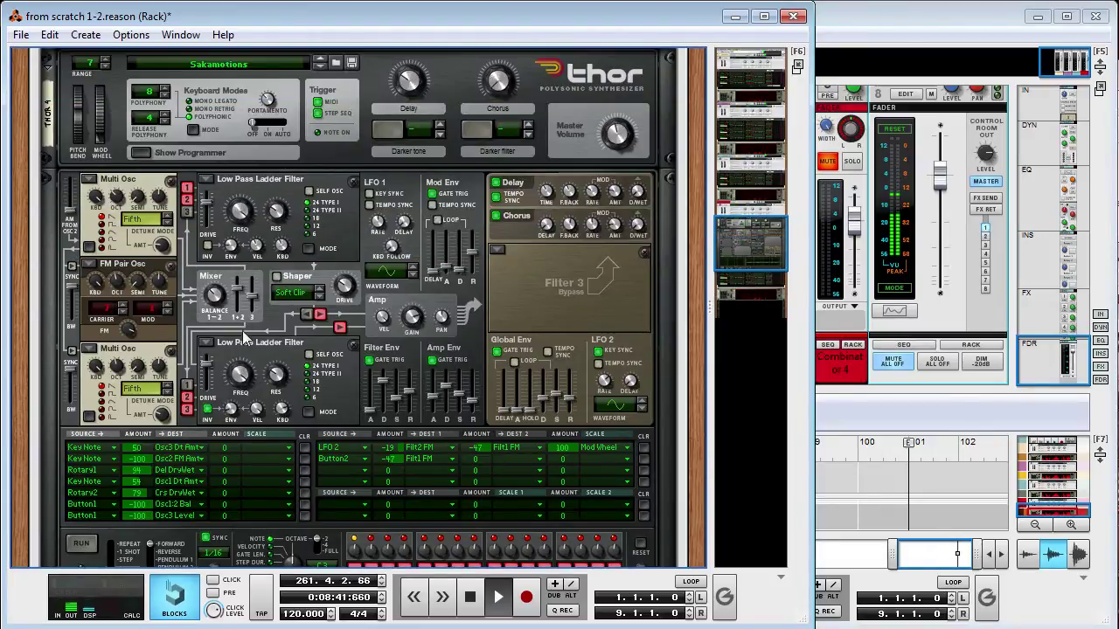
scroll(253, 387, down, 1)
scroll(234, 370, up, 1)
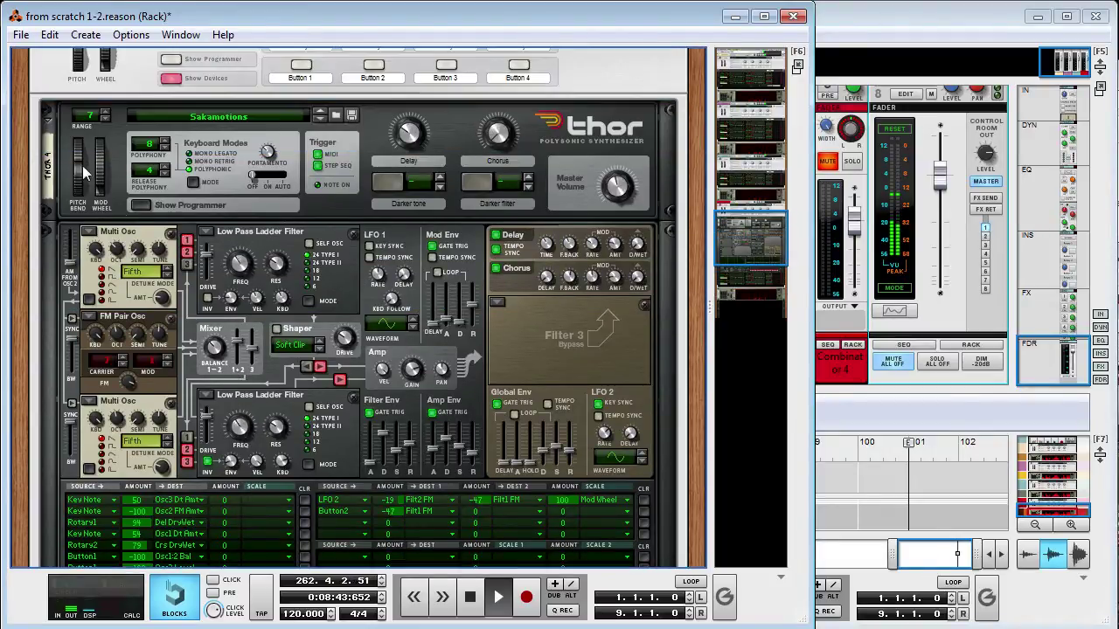
Step: Solo Combinator 4 and raise its mixer channel level to 6.00 dB
click(41, 116)
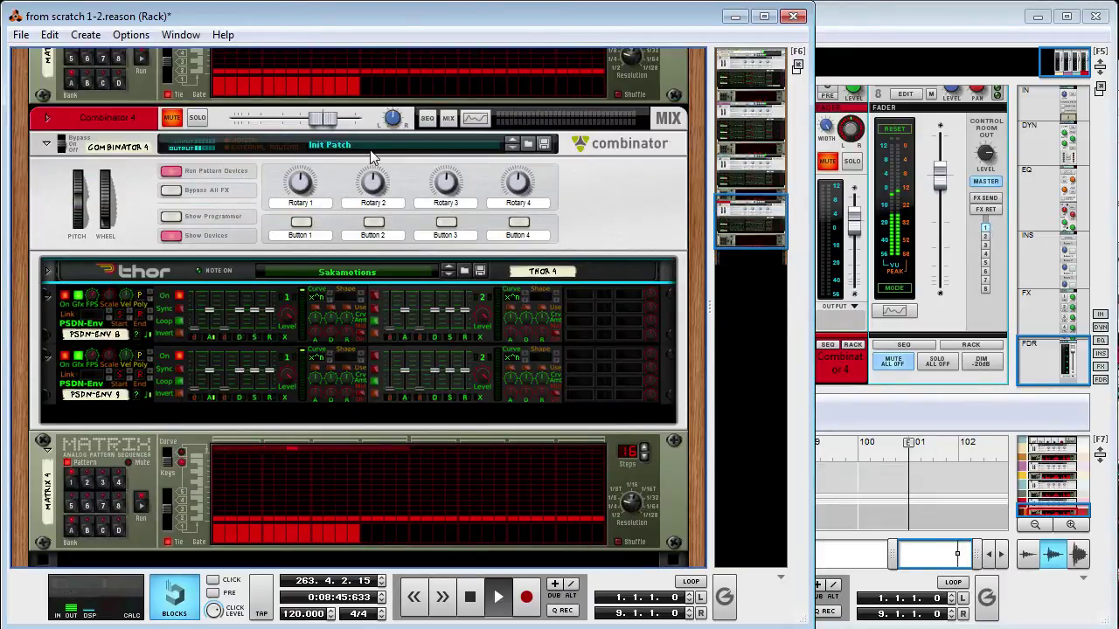
click(197, 117)
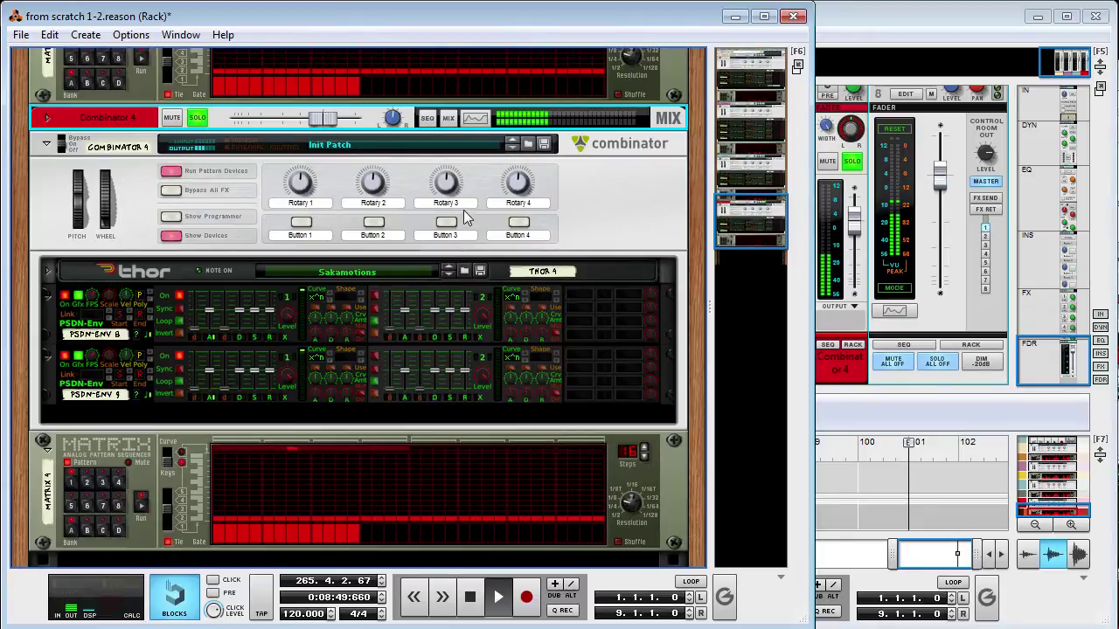
click(46, 271)
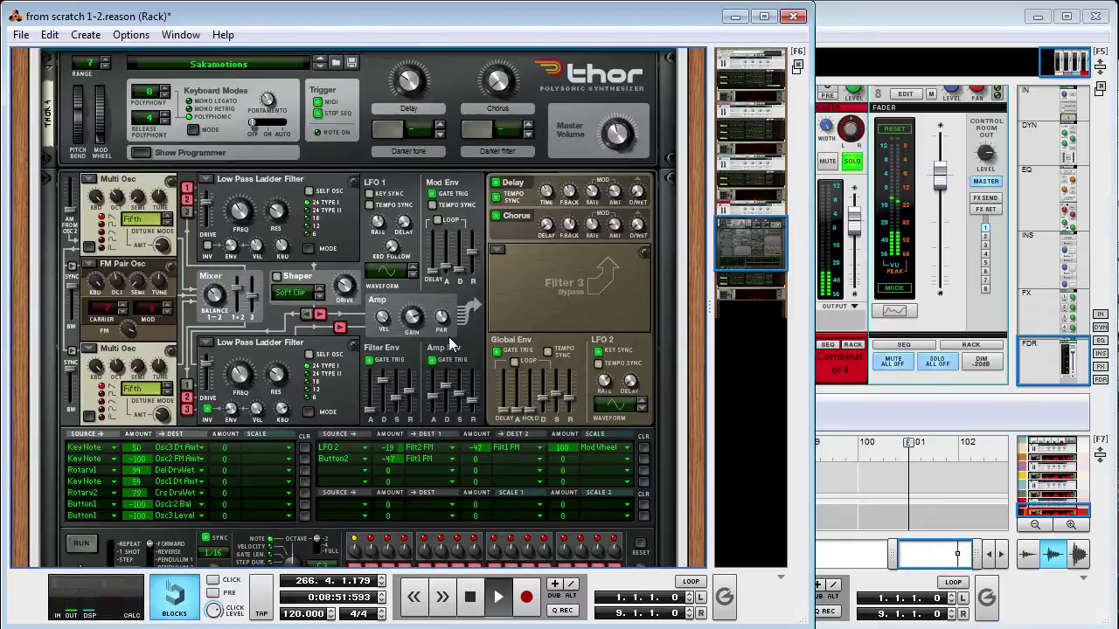
click(911, 16)
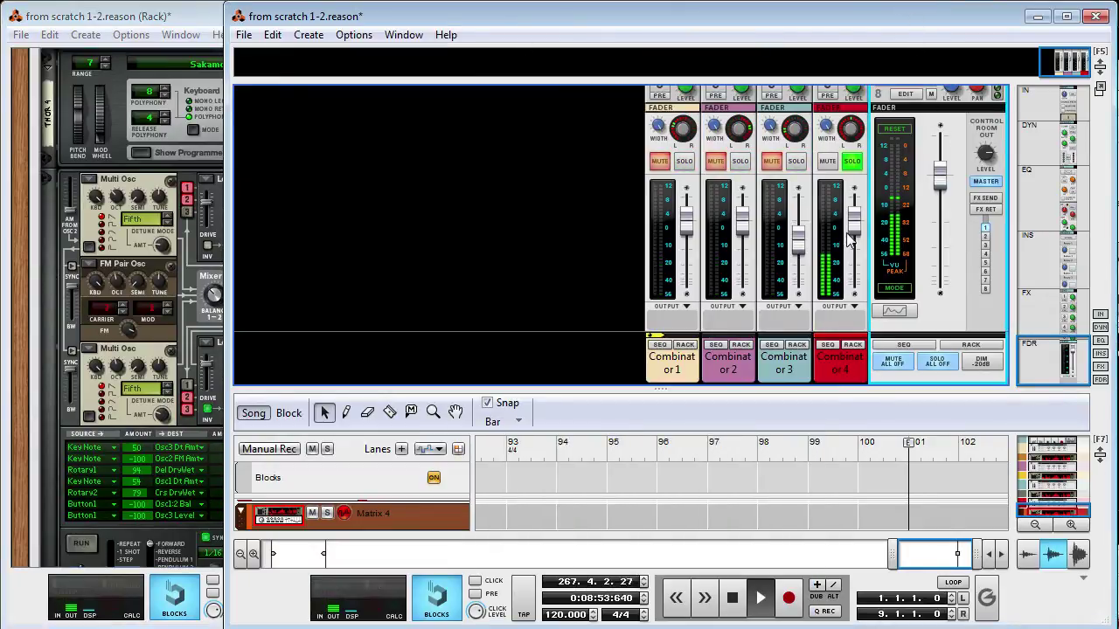
drag(854, 233, 861, 214)
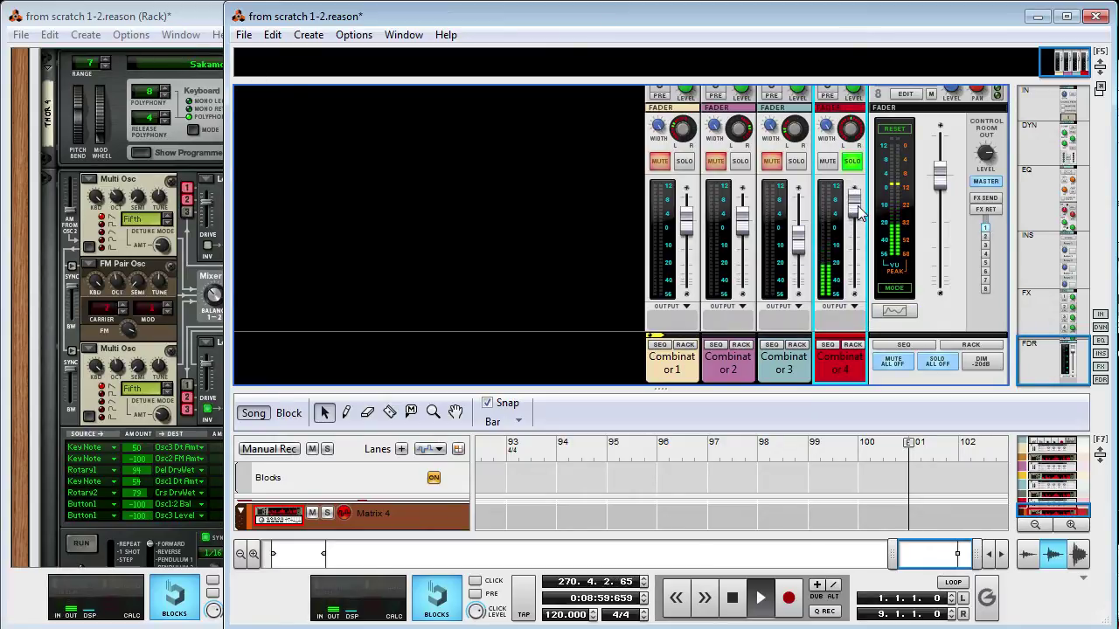
mouse_move(858, 212)
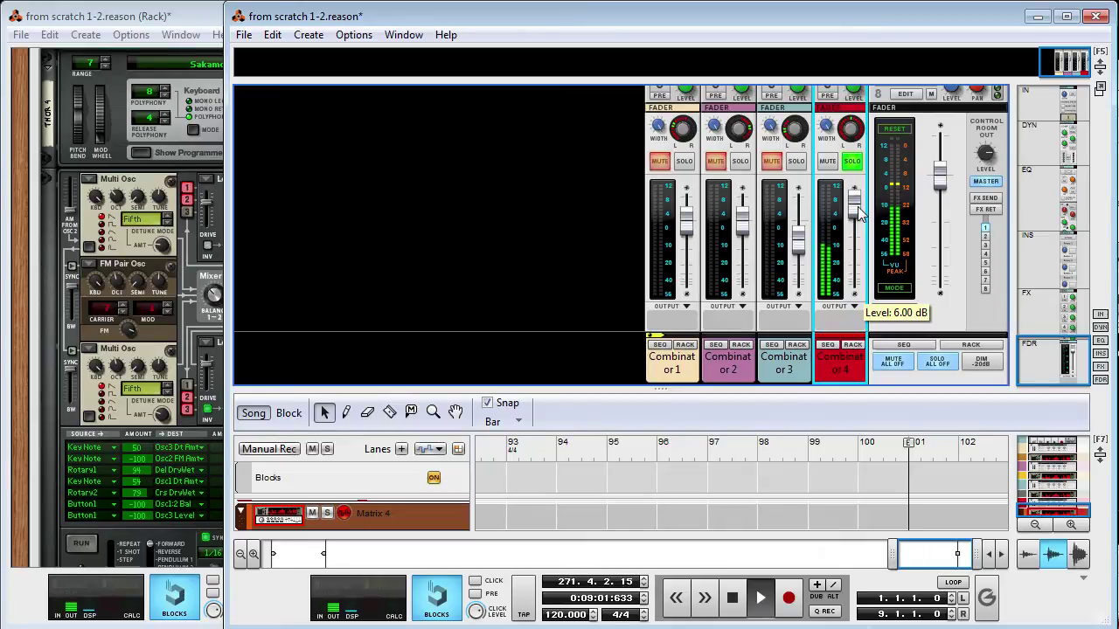
click(127, 69)
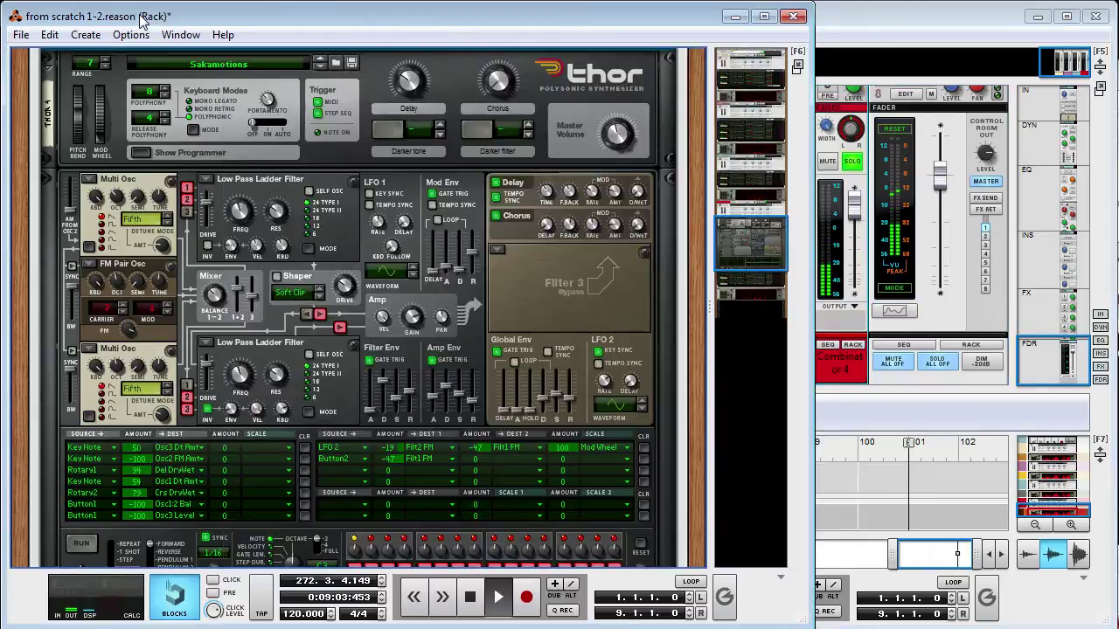
Step: Lower the Env 1 sustain level on both PSDN-Env 9 and PSDN-Env 8
drag(759, 241, 759, 276)
click(370, 422)
scroll(371, 422, up, 3)
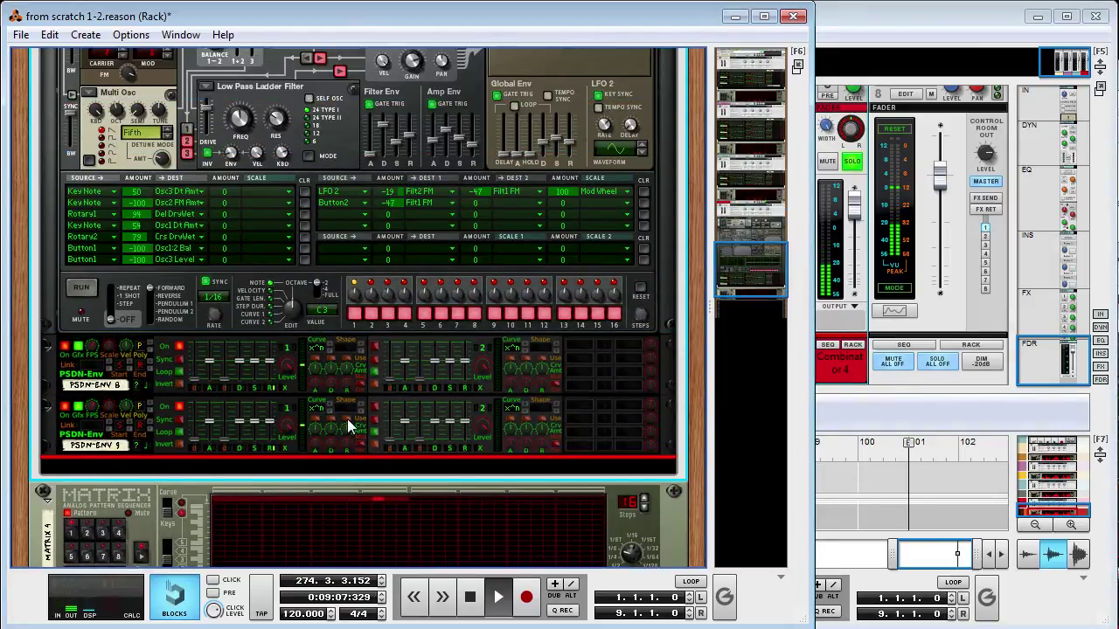
scroll(292, 457, up, 3)
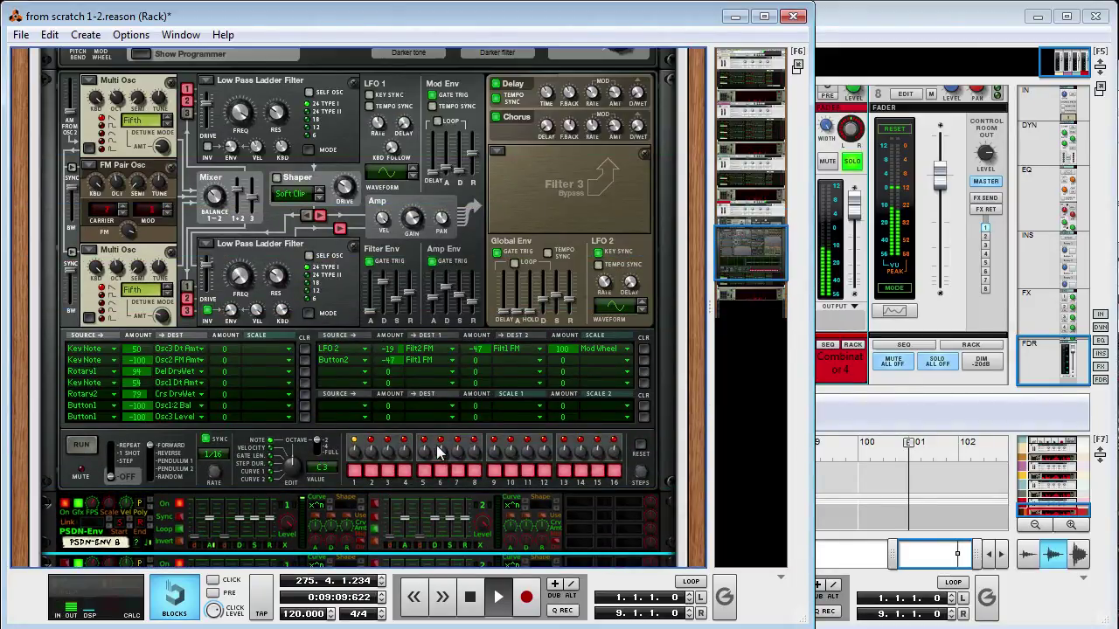
scroll(374, 467, down, 4)
click(375, 467)
drag(254, 423, 256, 448)
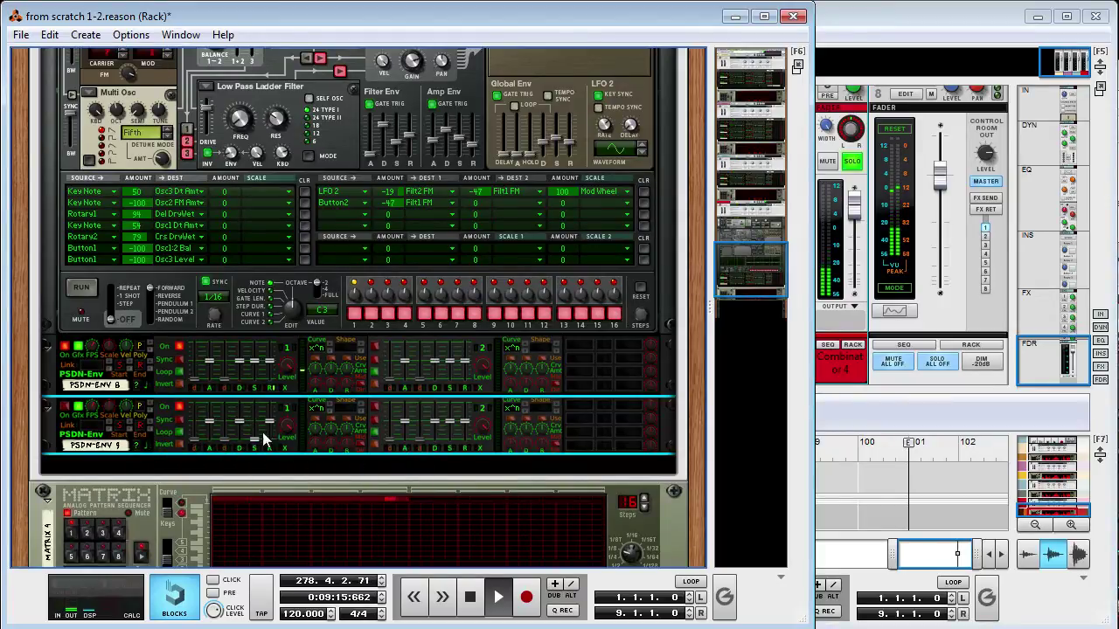
click(254, 363)
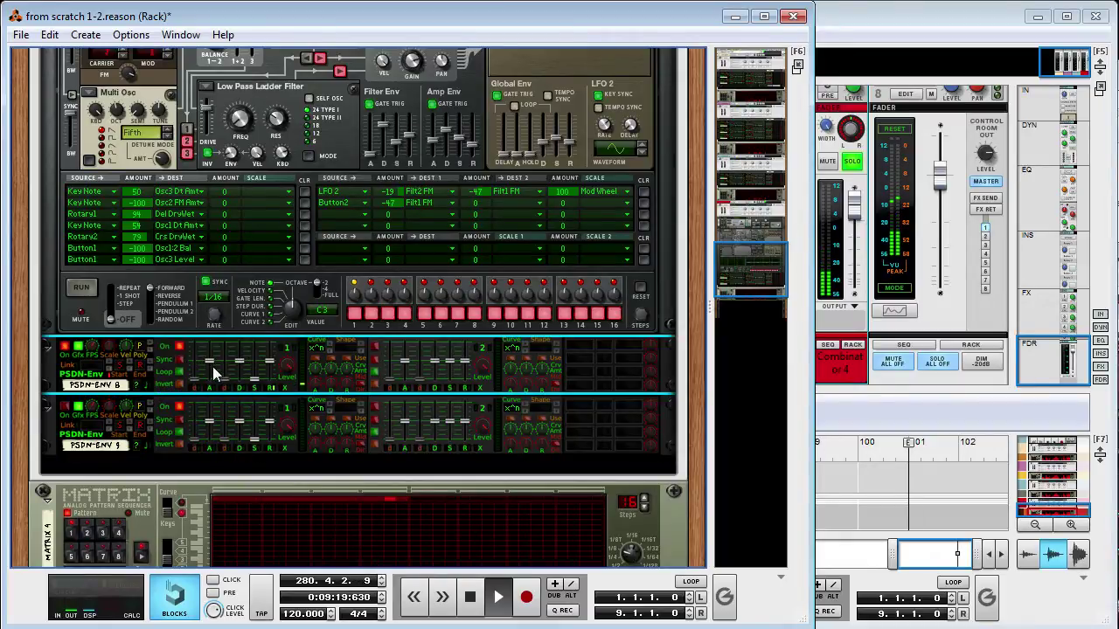
mouse_move(213, 367)
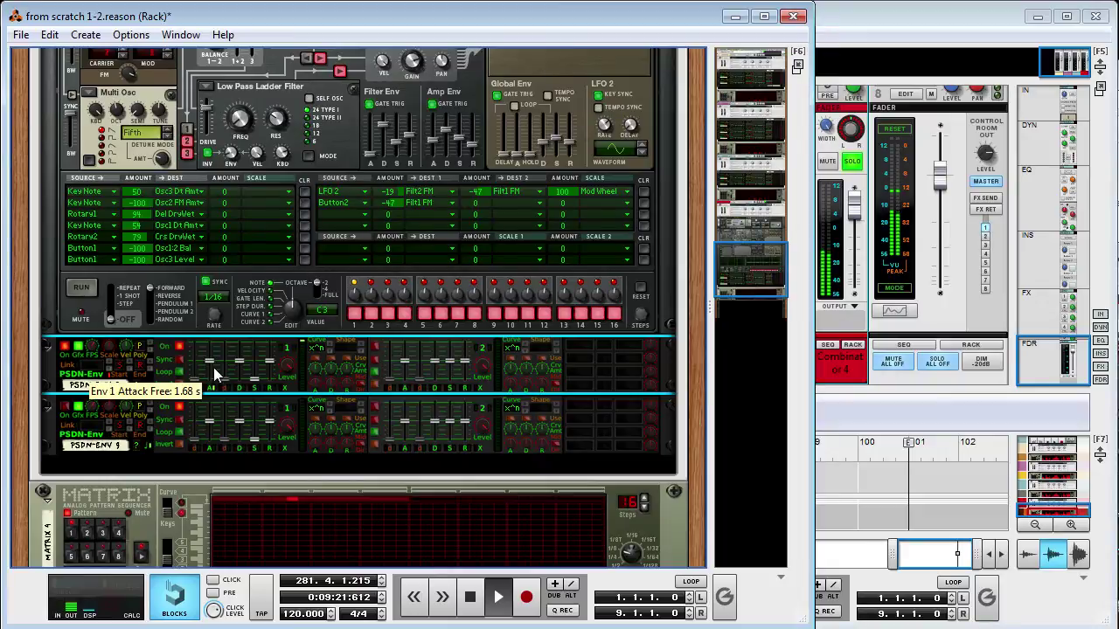
Step: Collapse Thor 4 so that both envelope devices sit directly below the Combinator 4 controls
scroll(347, 392, up, 4)
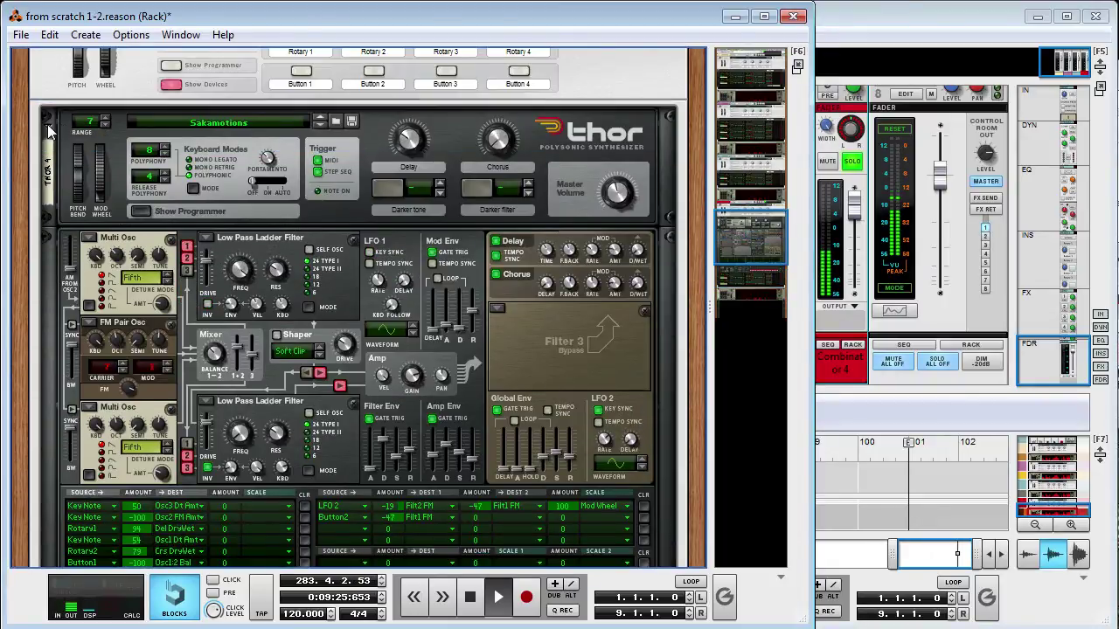
click(49, 125)
scroll(321, 359, up, 5)
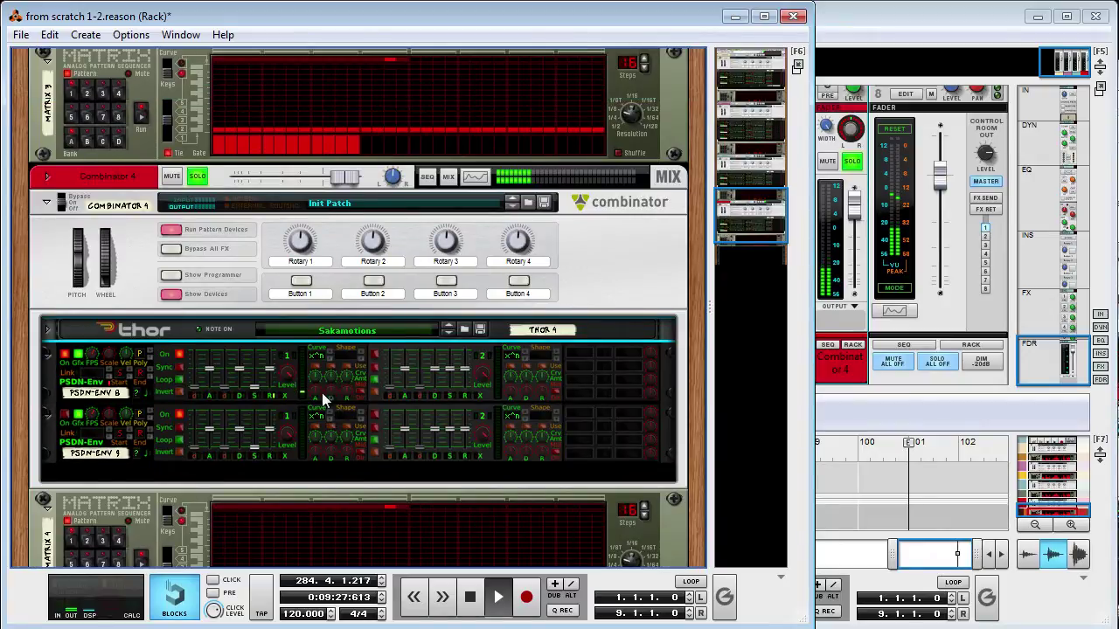
Step: Try out different Env 1 attack and decay curves on PSDN-Env 8 and reset them to 0.00
click(322, 384)
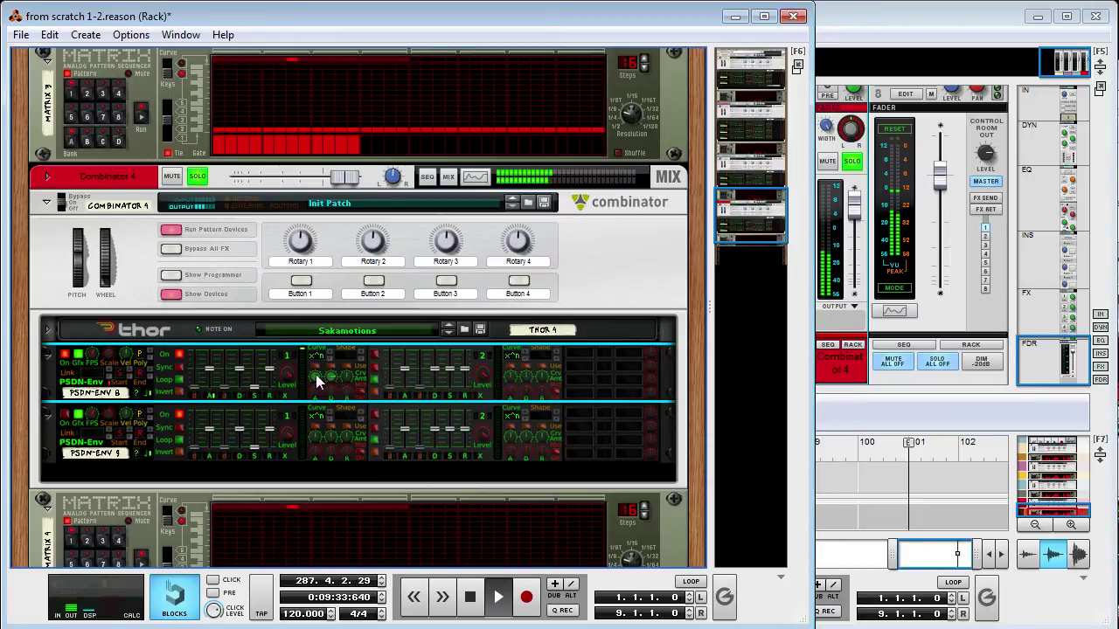
drag(315, 377, 345, 425)
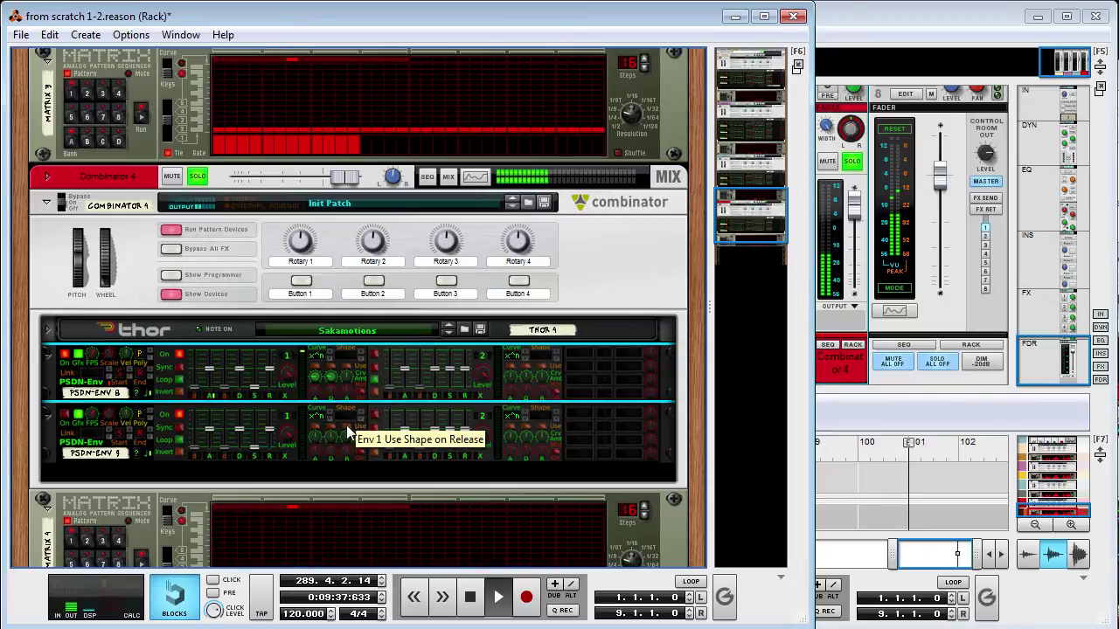
drag(316, 371, 339, 371)
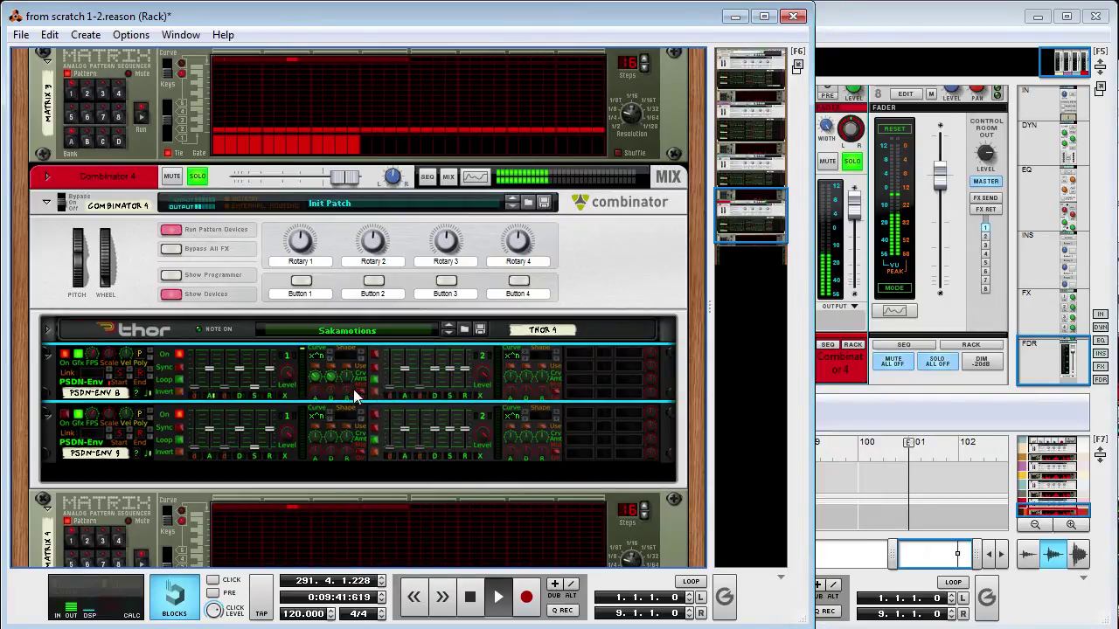
ctrl+click(316, 377)
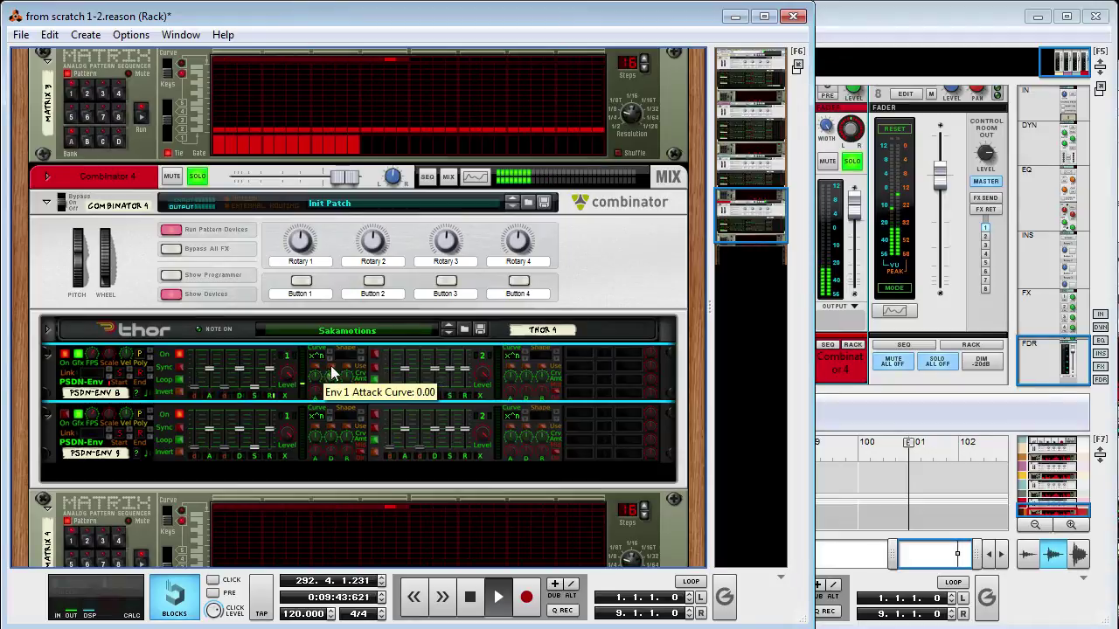
ctrl+click(343, 375)
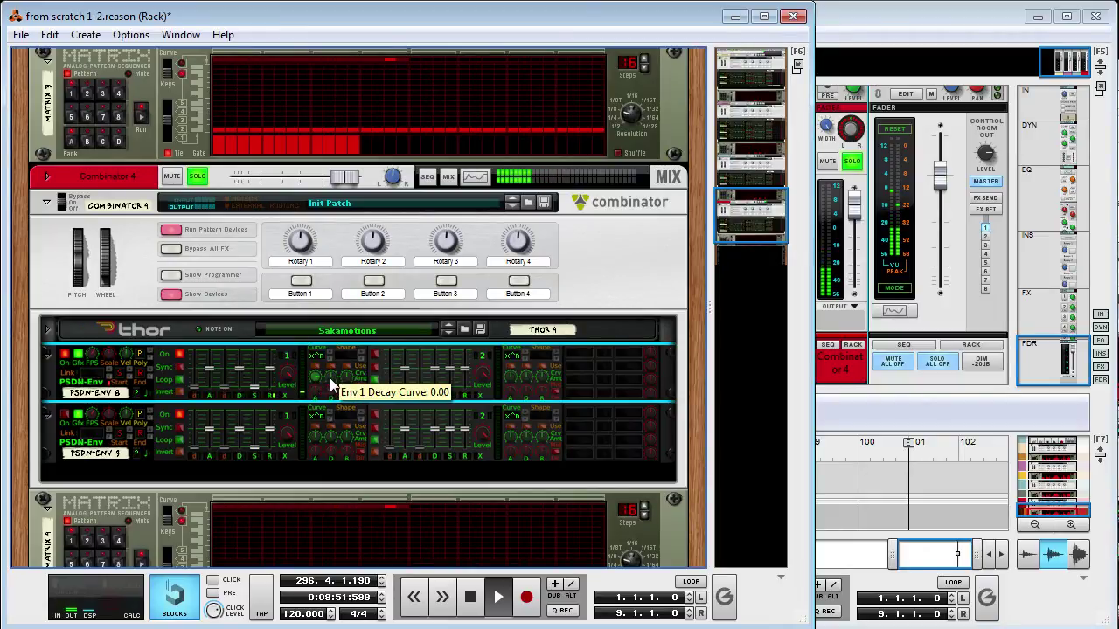
Step: Adjust the Env 1 attack and decay curves on PSDN-Env 8, setting the decay curve to about -0.78
drag(330, 388, 334, 398)
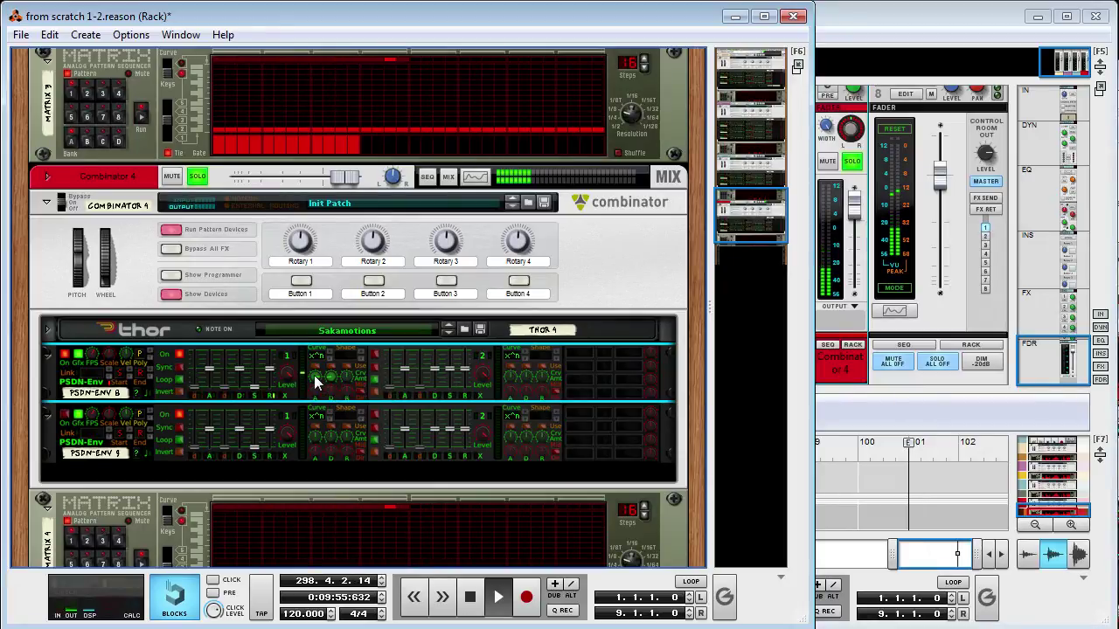
mouse_move(316, 382)
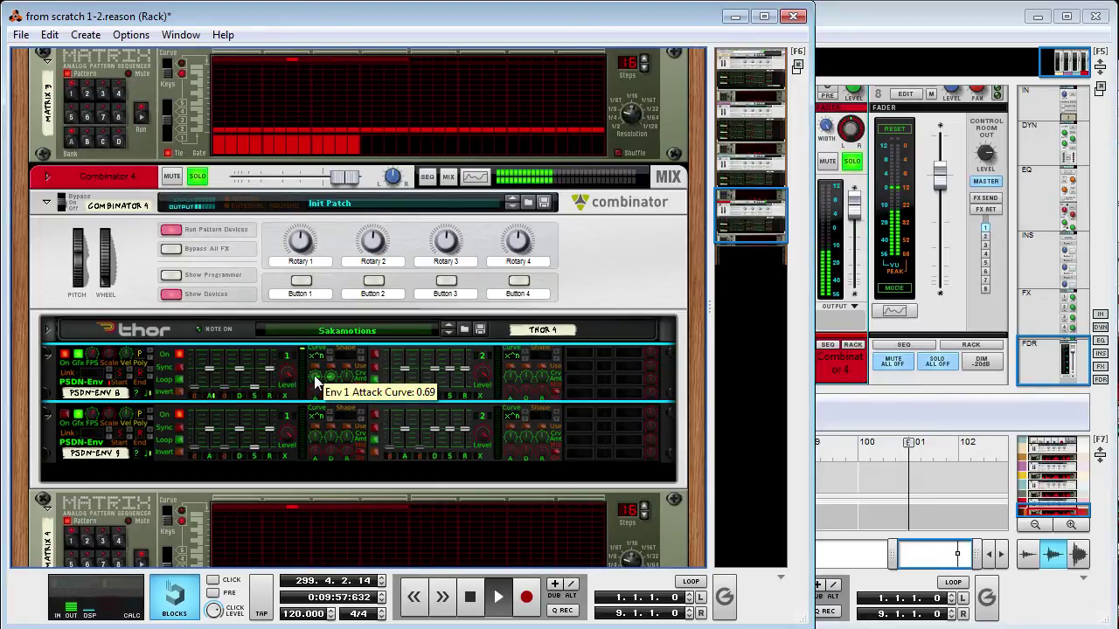
drag(317, 382, 327, 440)
drag(336, 383, 347, 332)
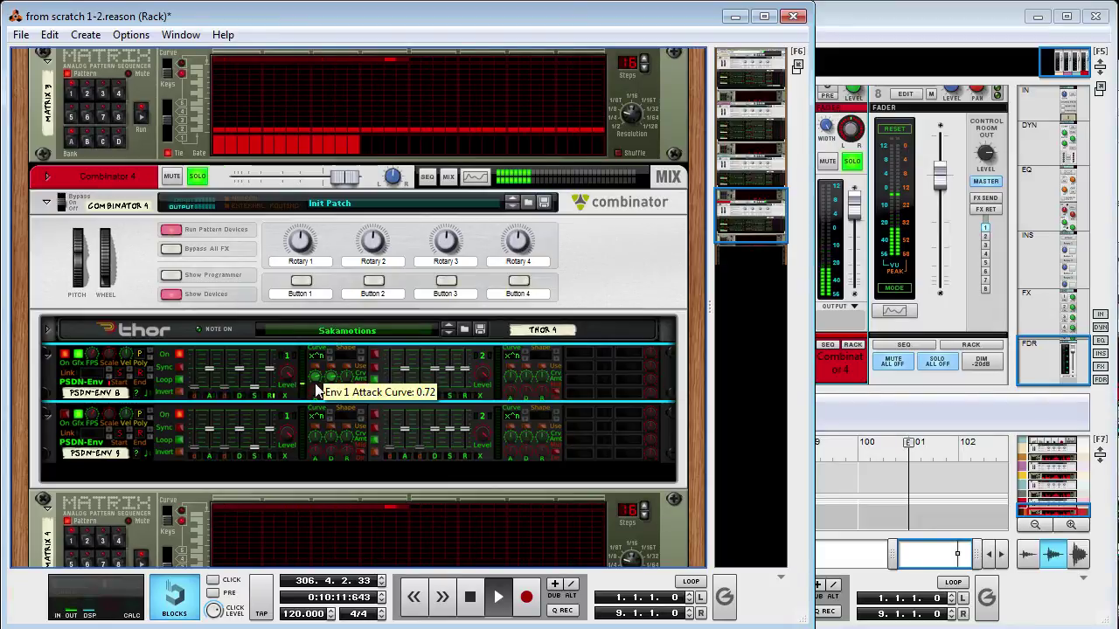
drag(314, 377, 338, 429)
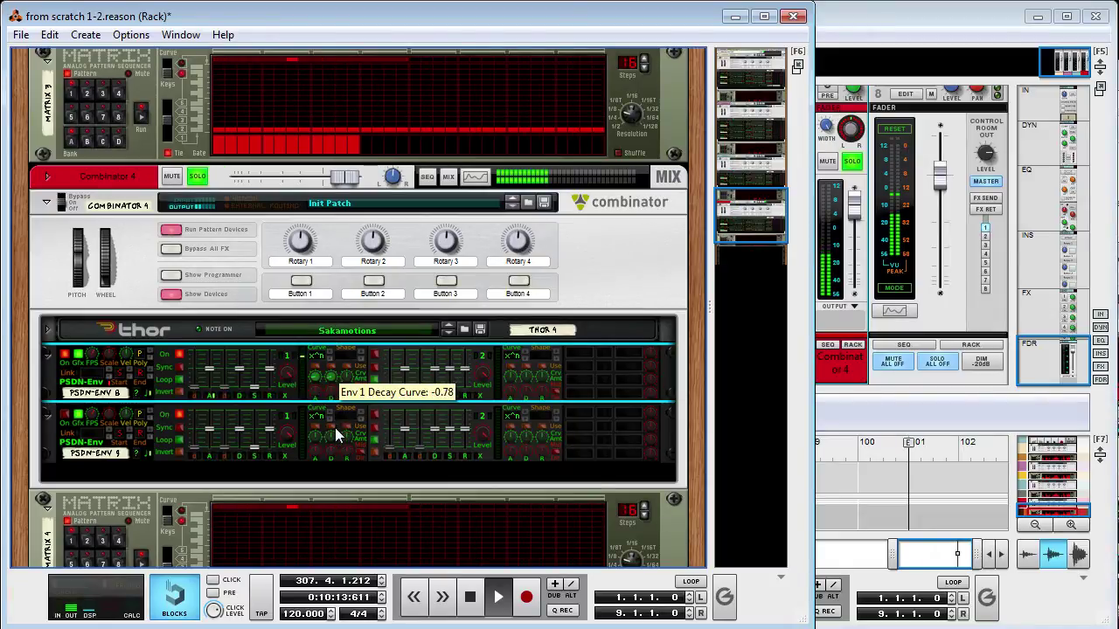
Step: Set the Env 1 attack curve on PSDN-Env 8 to about 0.56 and reshape its decay and release curves
drag(315, 376, 313, 383)
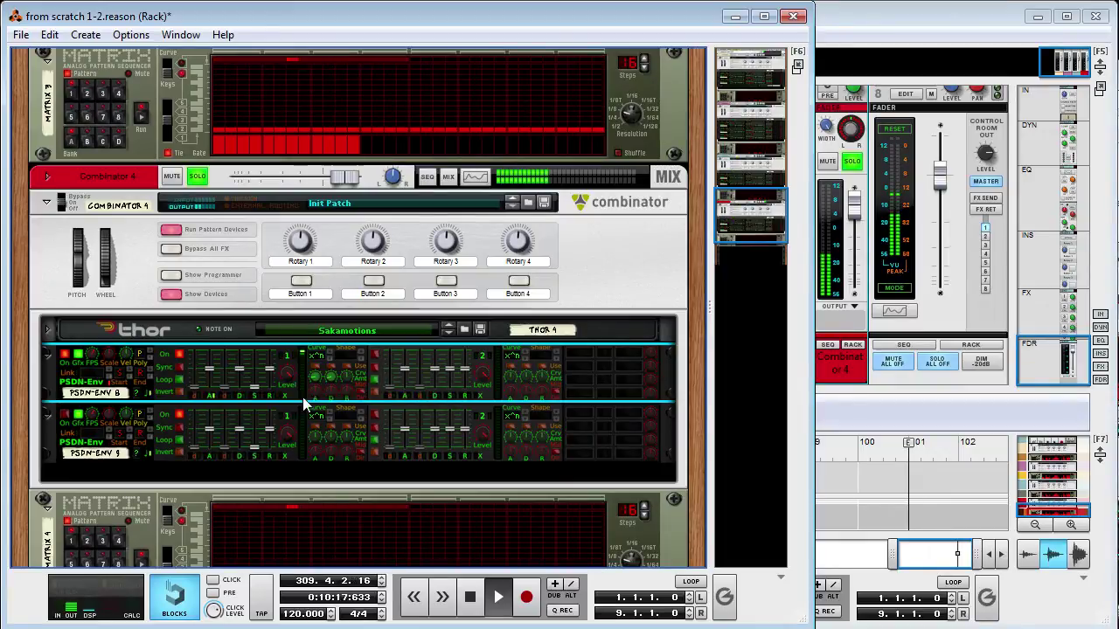
drag(312, 368, 320, 330)
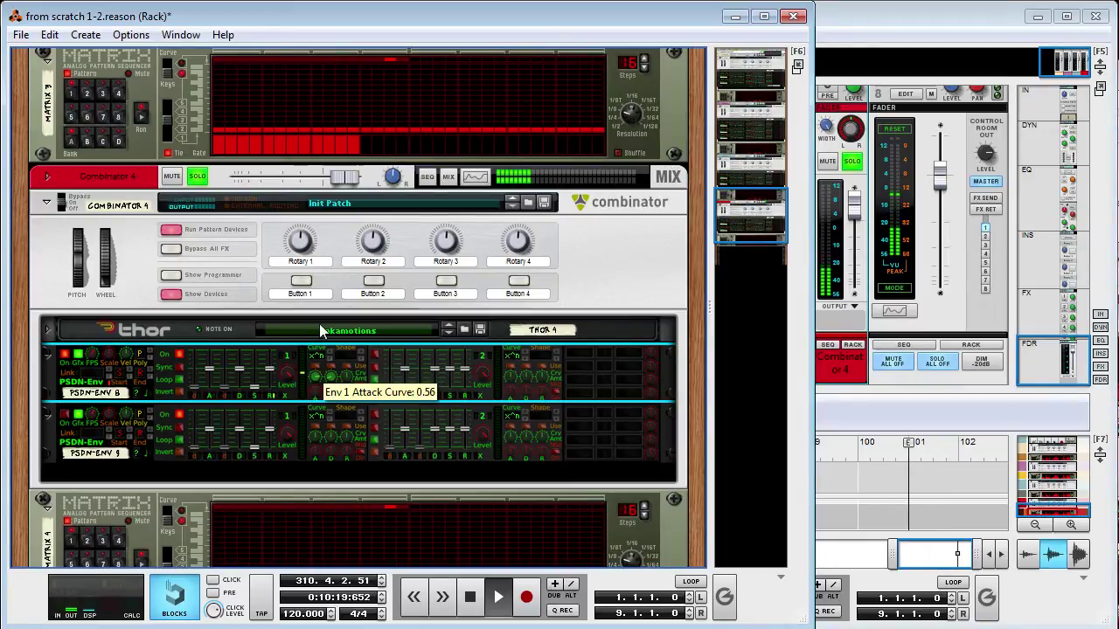
drag(330, 378, 328, 316)
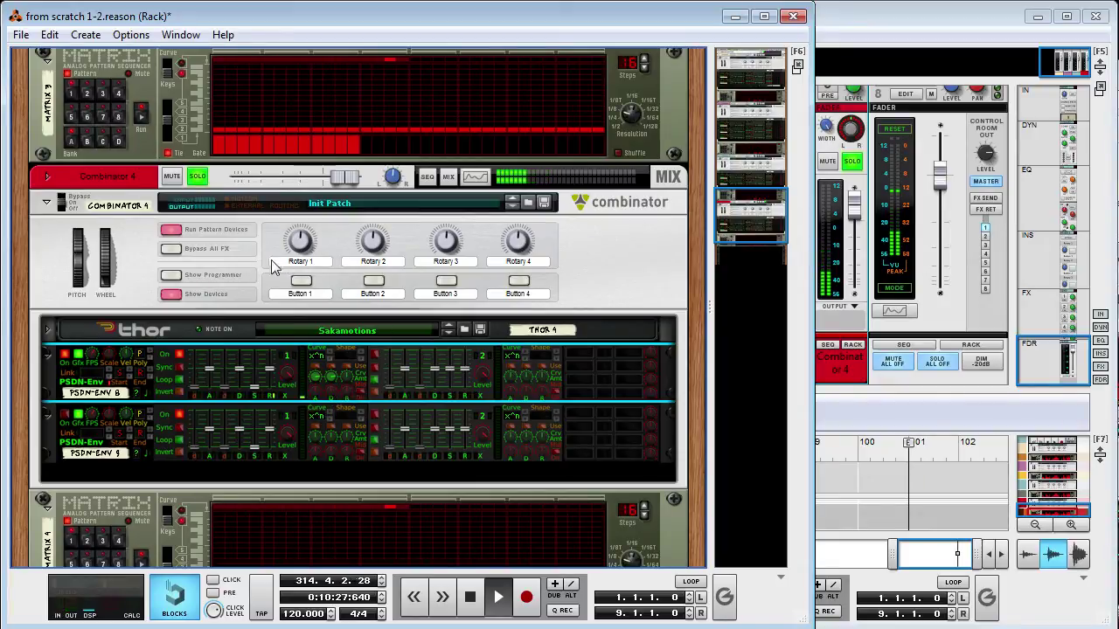
drag(347, 383, 349, 386)
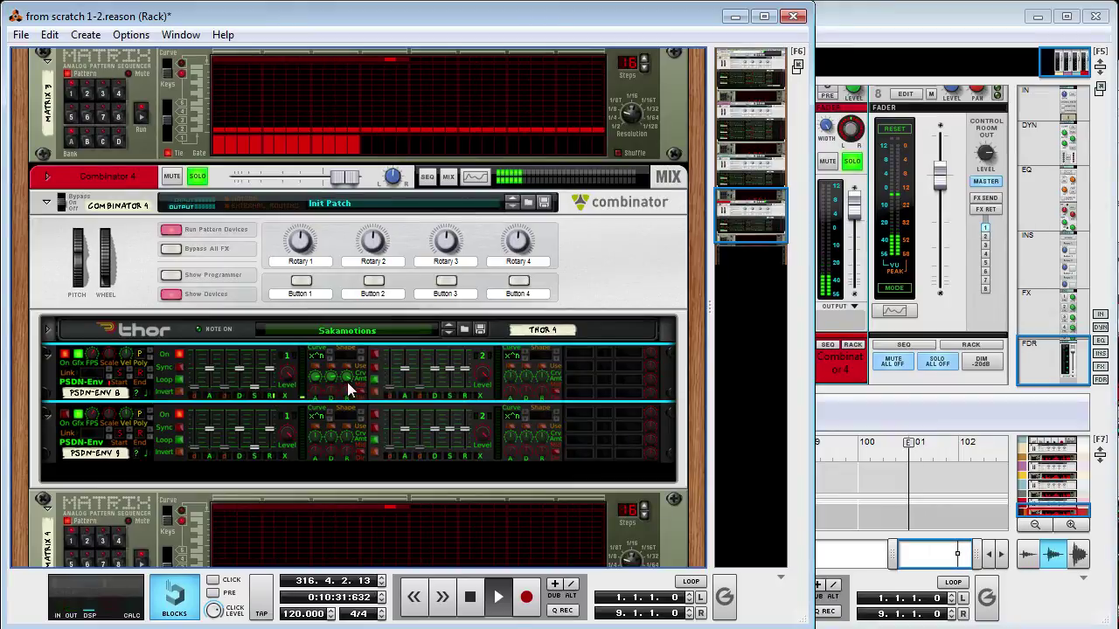
mouse_move(255, 393)
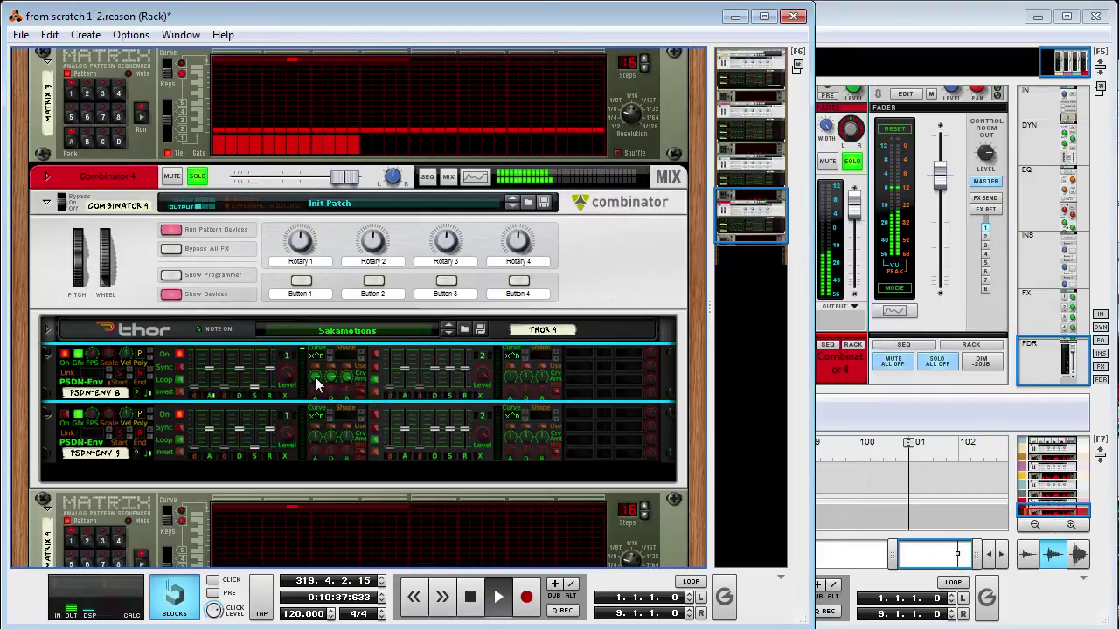
mouse_move(323, 419)
mouse_move(332, 383)
drag(332, 413, 317, 401)
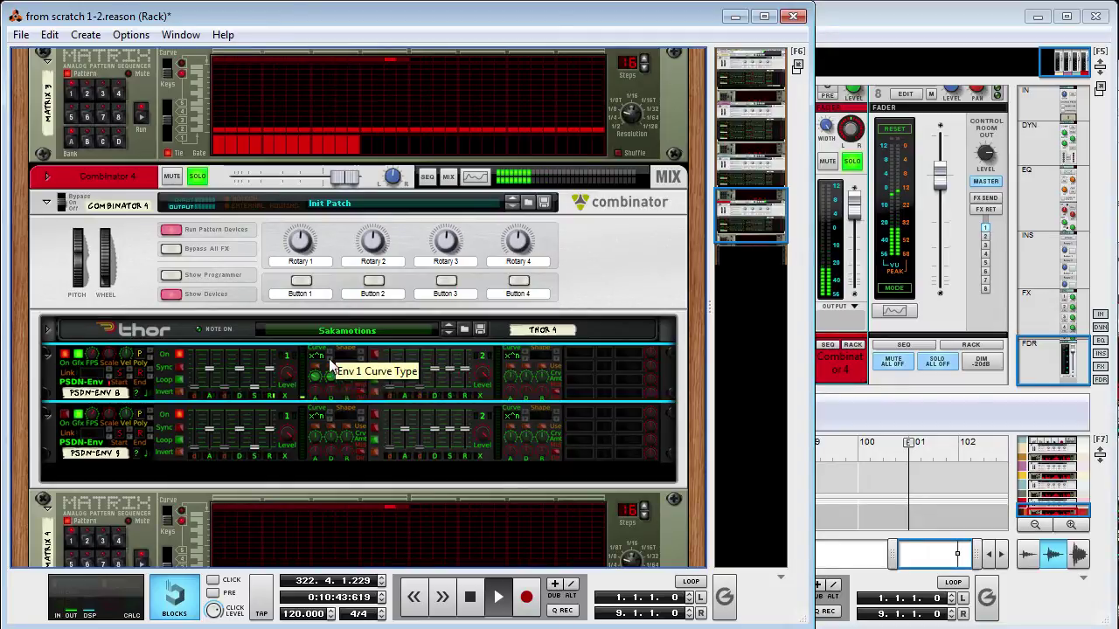
Step: Try the xn 2 and lgx2 curve types for Env 1 on PSDN-Env 8, finishing with Receiver Operating Characteristic Curve
click(331, 365)
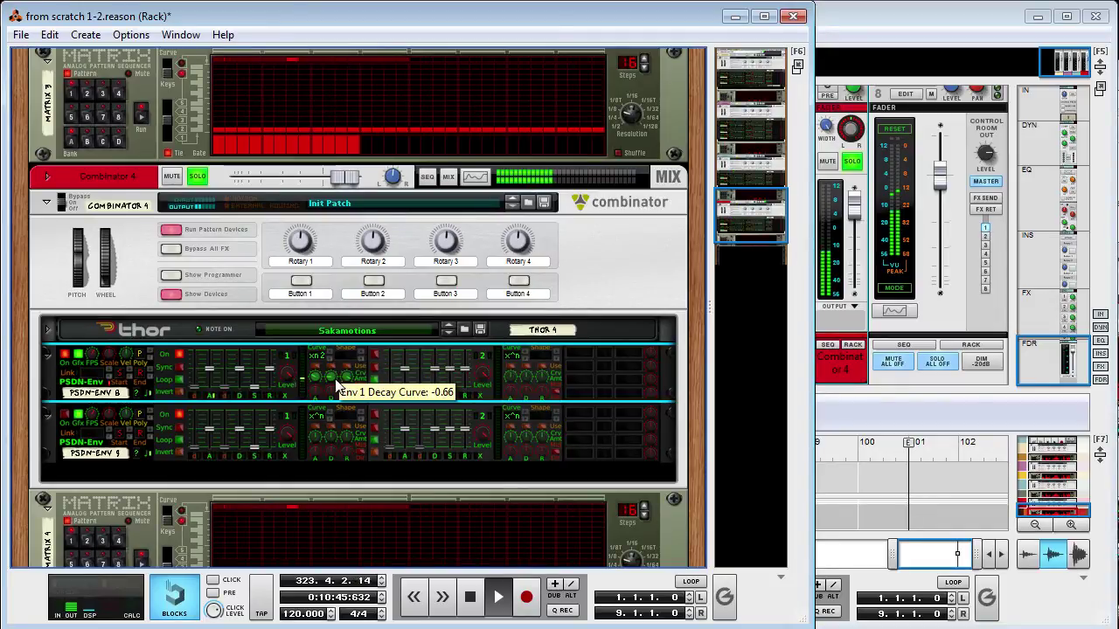
click(329, 359)
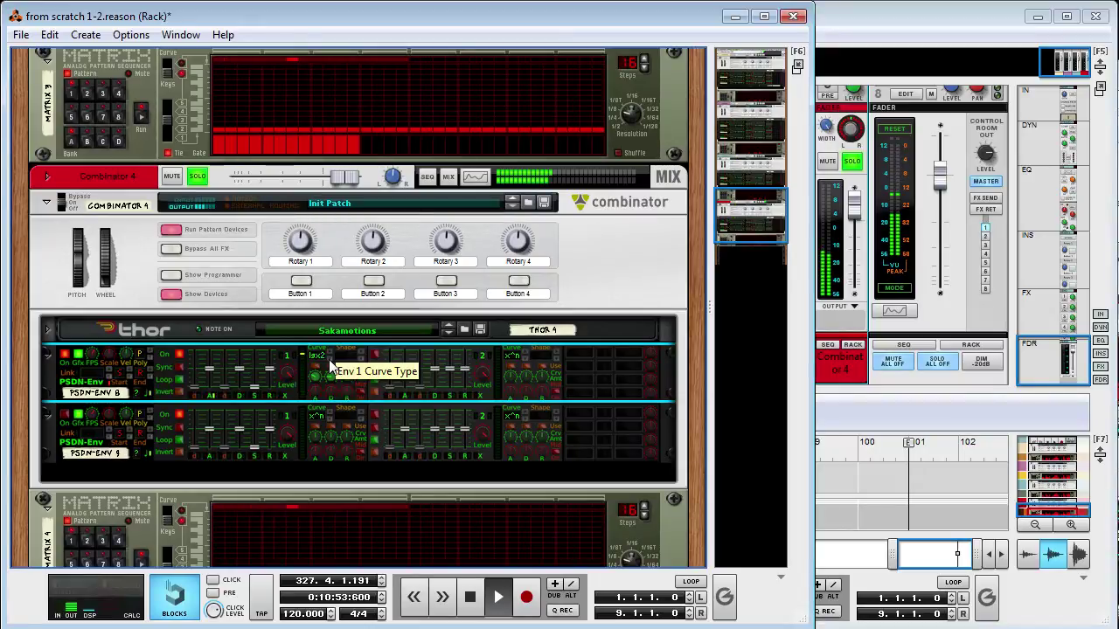
mouse_move(330, 378)
mouse_down()
mouse_move(330, 346)
mouse_move(320, 376)
mouse_up()
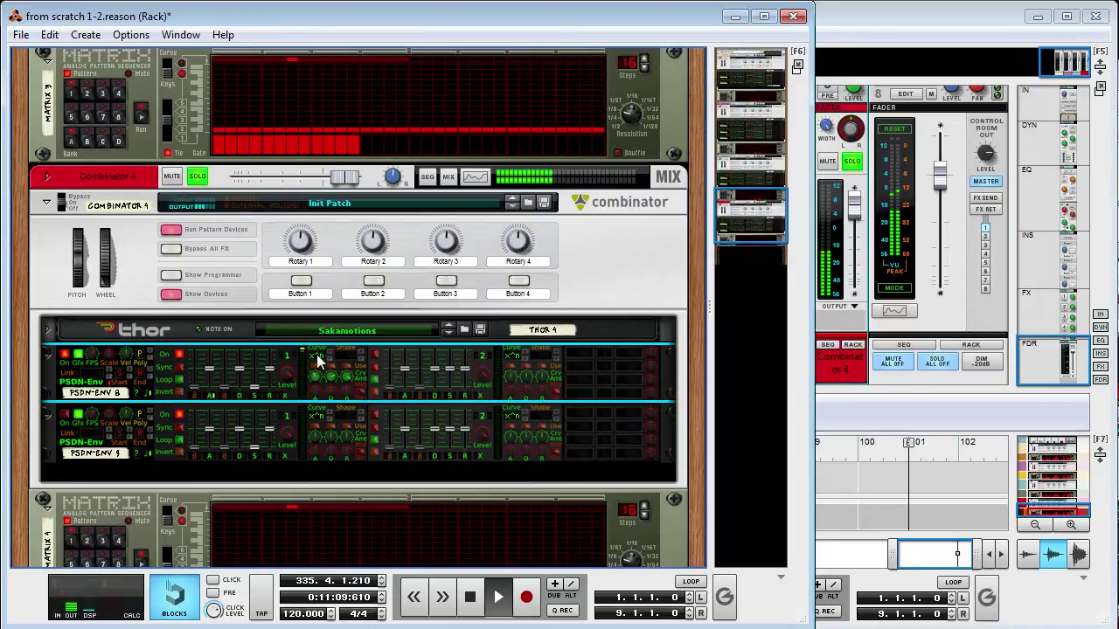
click(319, 360)
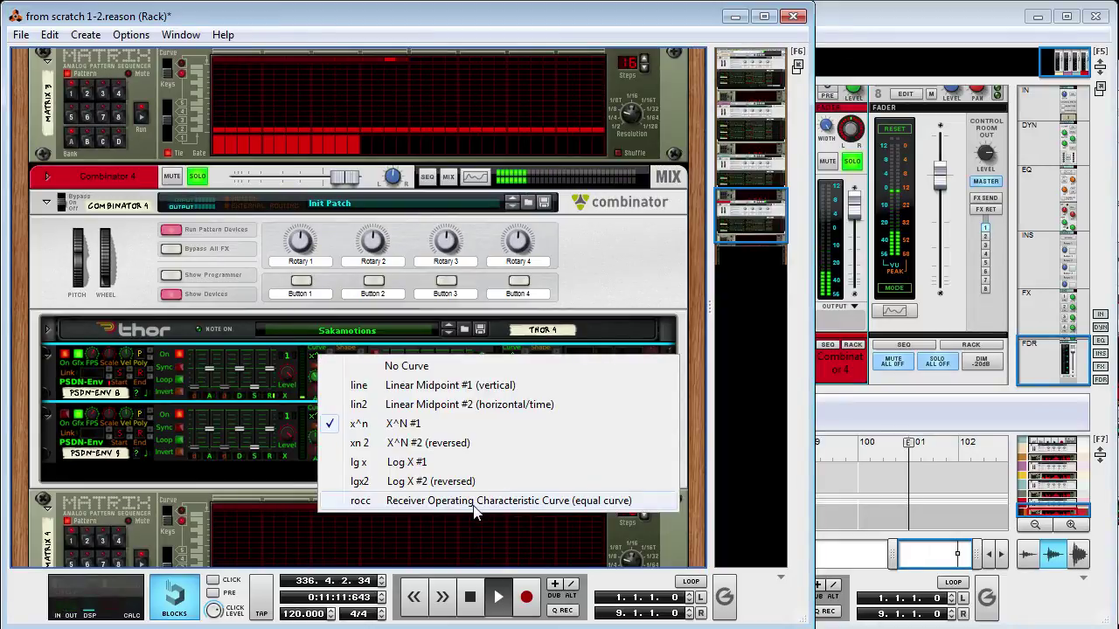
click(475, 501)
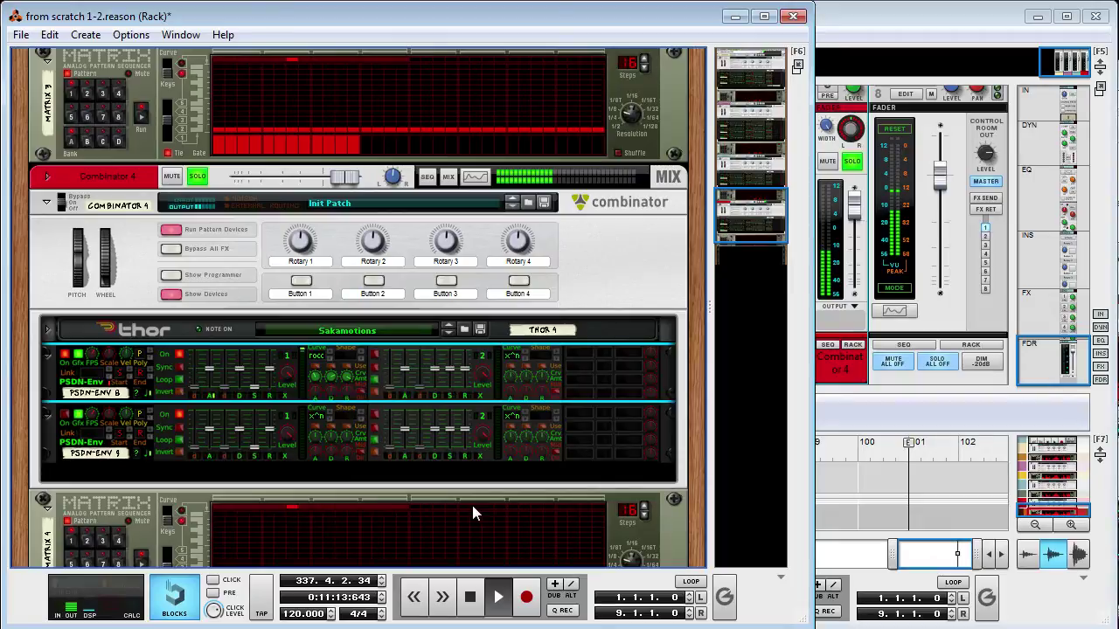
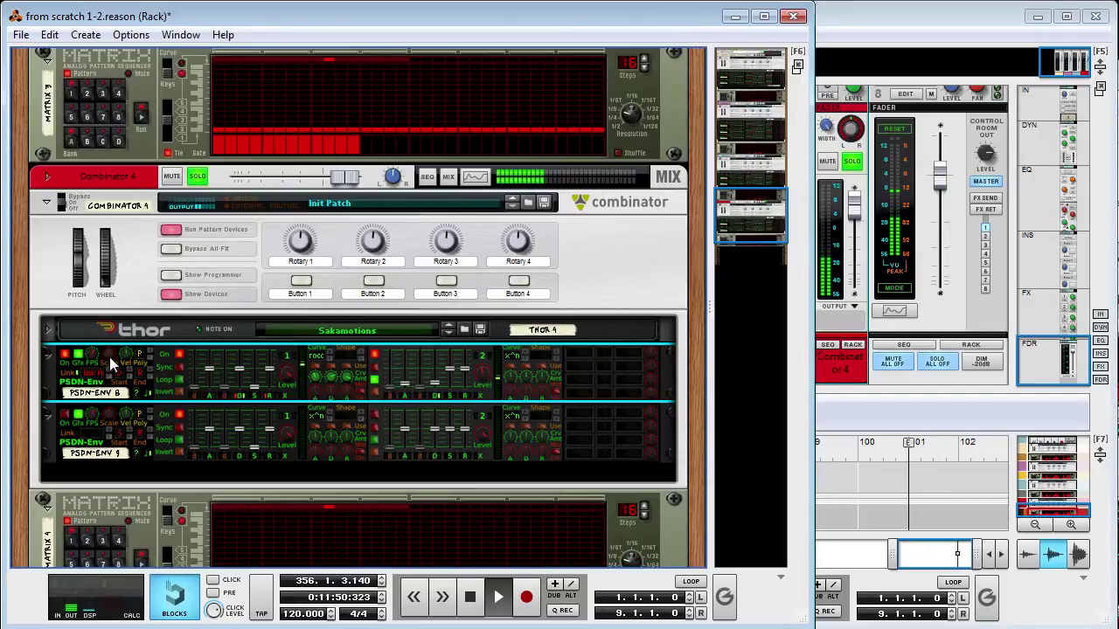
Step: On PSDN-Env 8, lower the Env 2 sustain to 4% and set the link output scaling to 100%
mouse_move(109, 356)
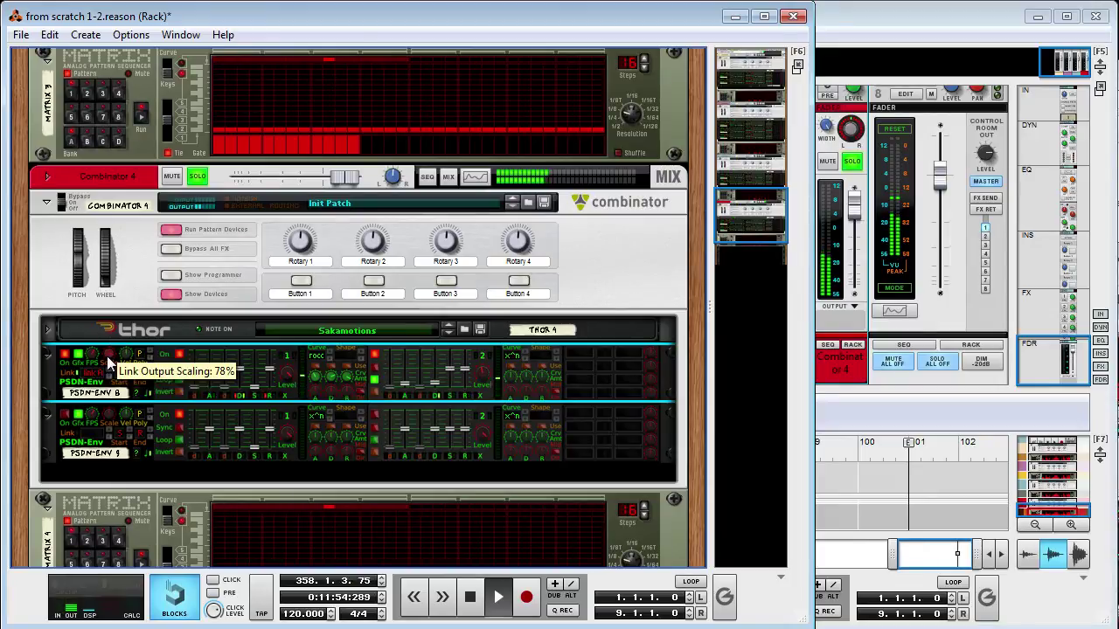
drag(109, 361, 111, 362)
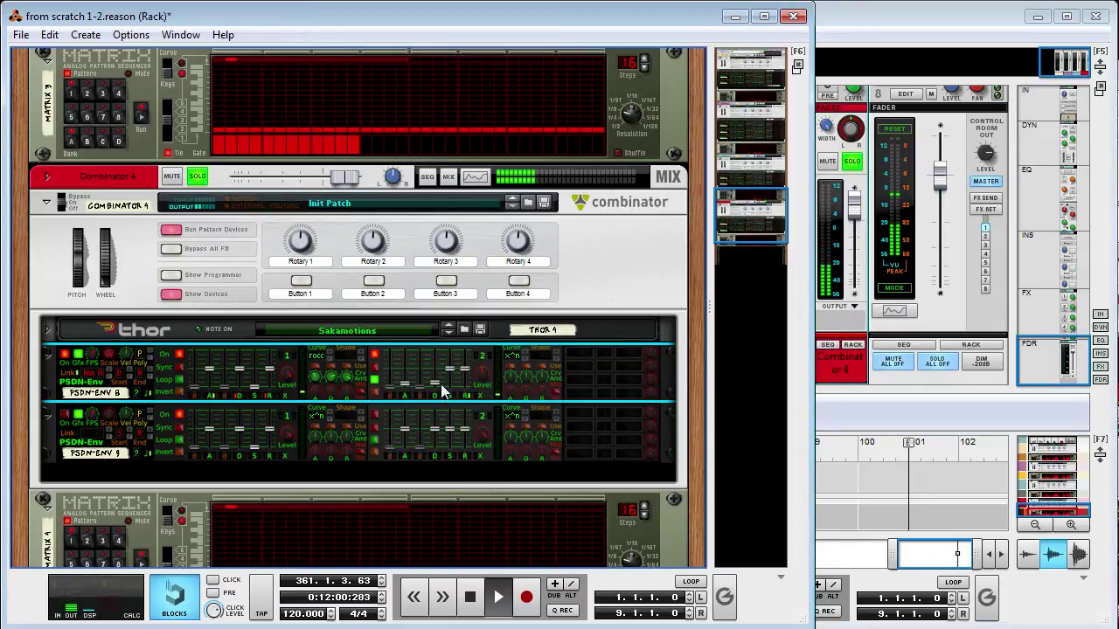
mouse_move(433, 385)
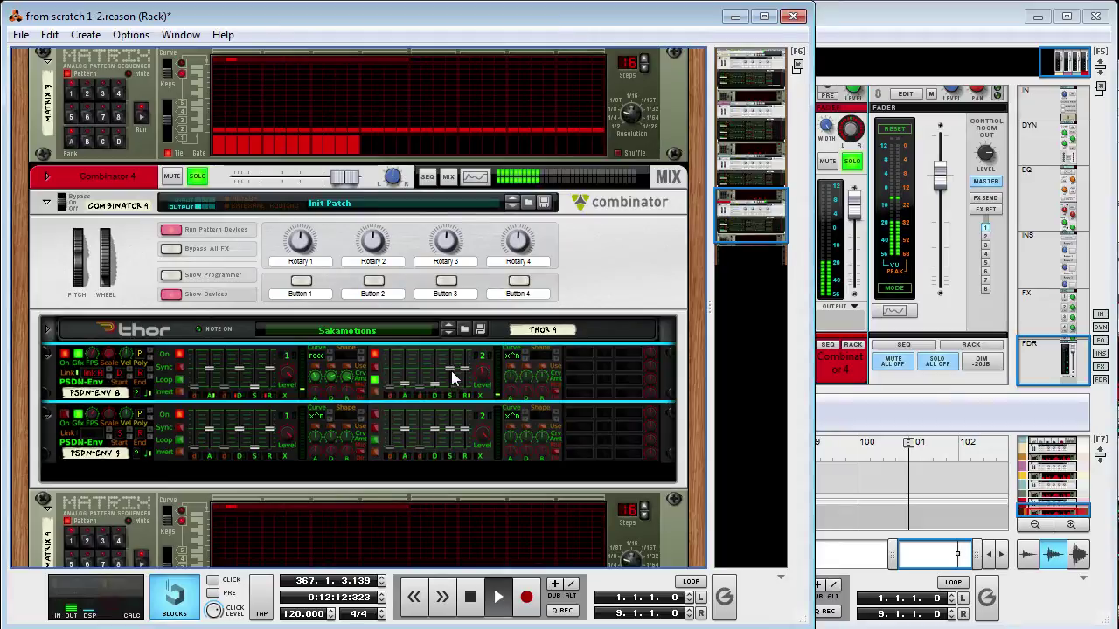
drag(452, 374, 454, 396)
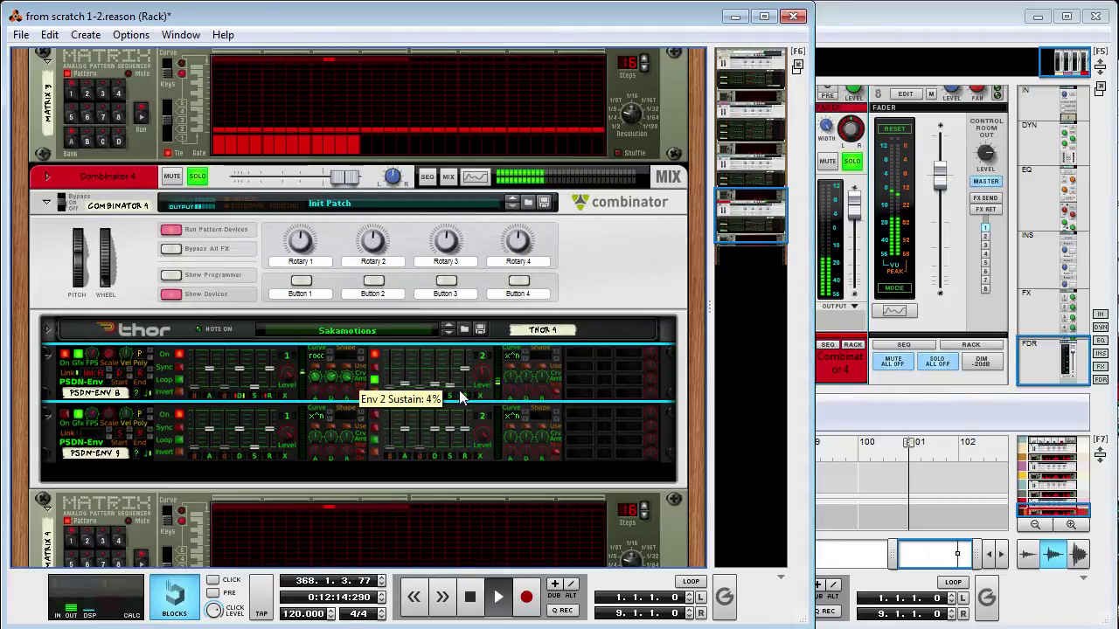
drag(105, 353, 106, 323)
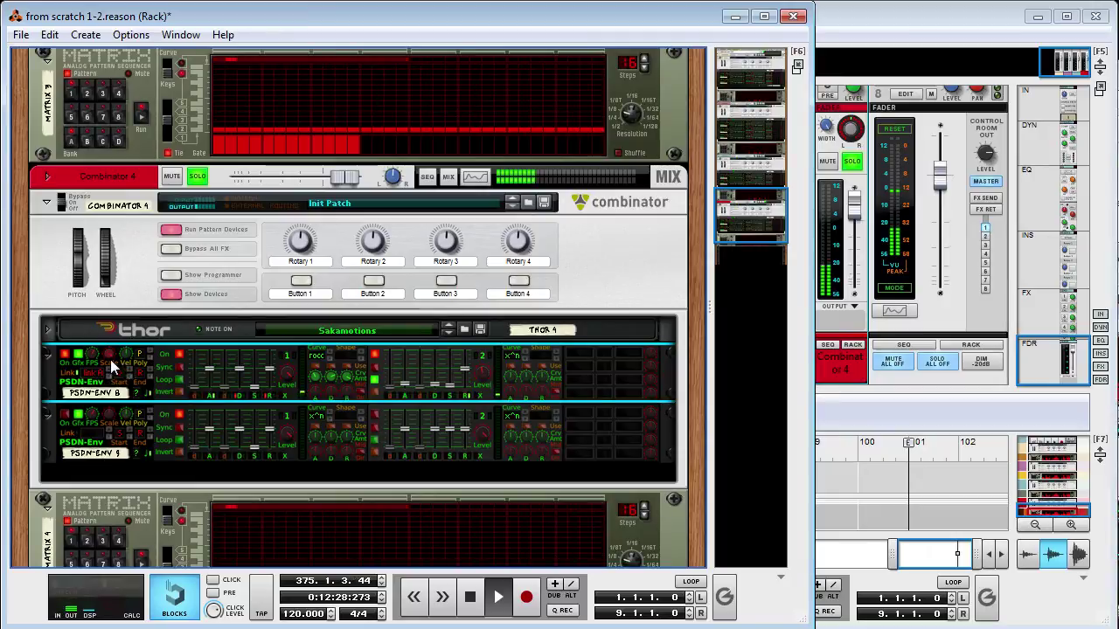
mouse_move(110, 356)
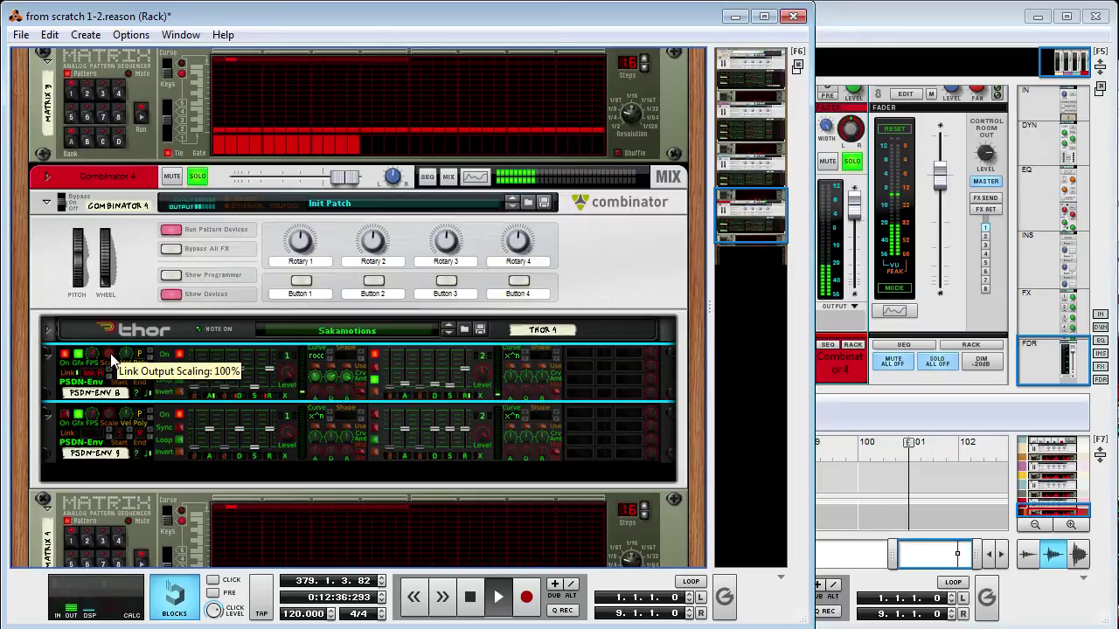
mouse_move(258, 383)
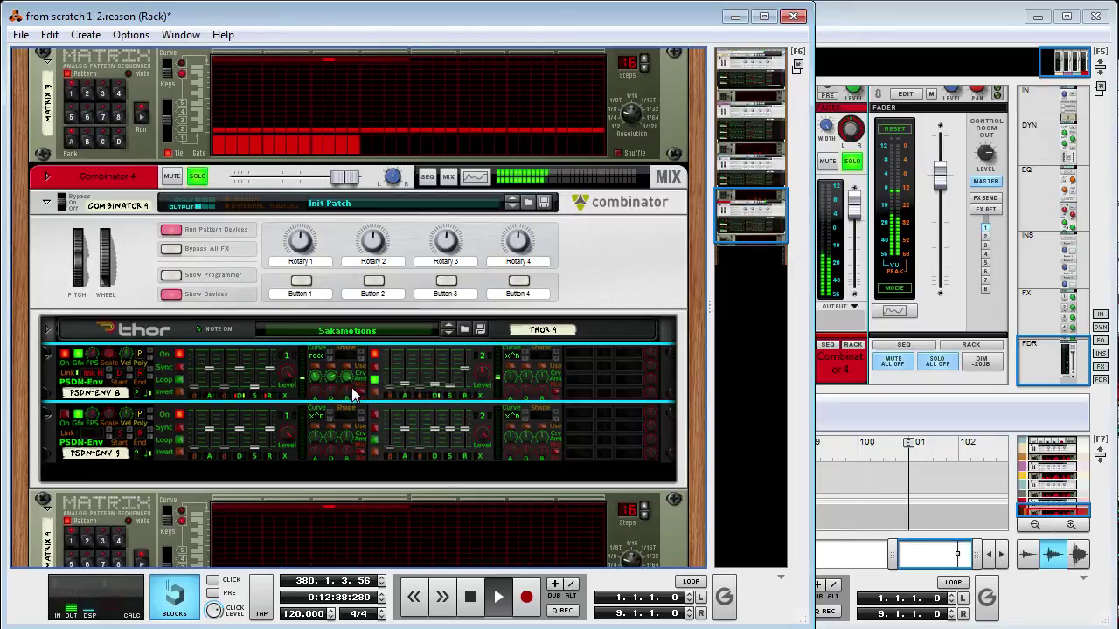
Step: Solo the mix channel of Combinator 1
mouse_move(354, 395)
scroll(358, 385, up, 10)
scroll(371, 370, down, 3)
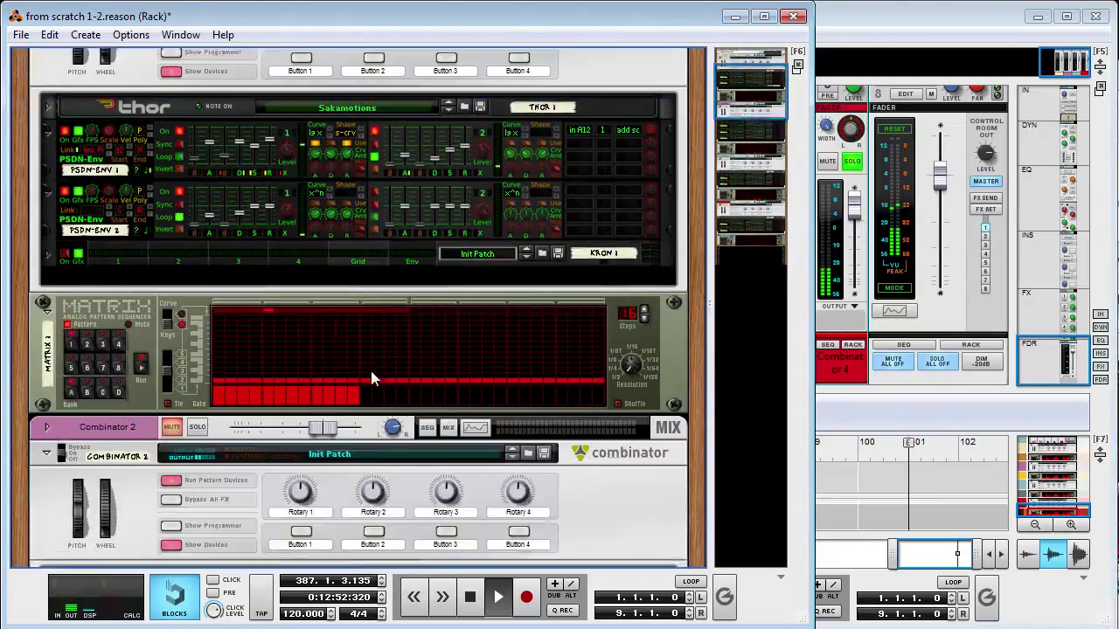
scroll(432, 328, up, 8)
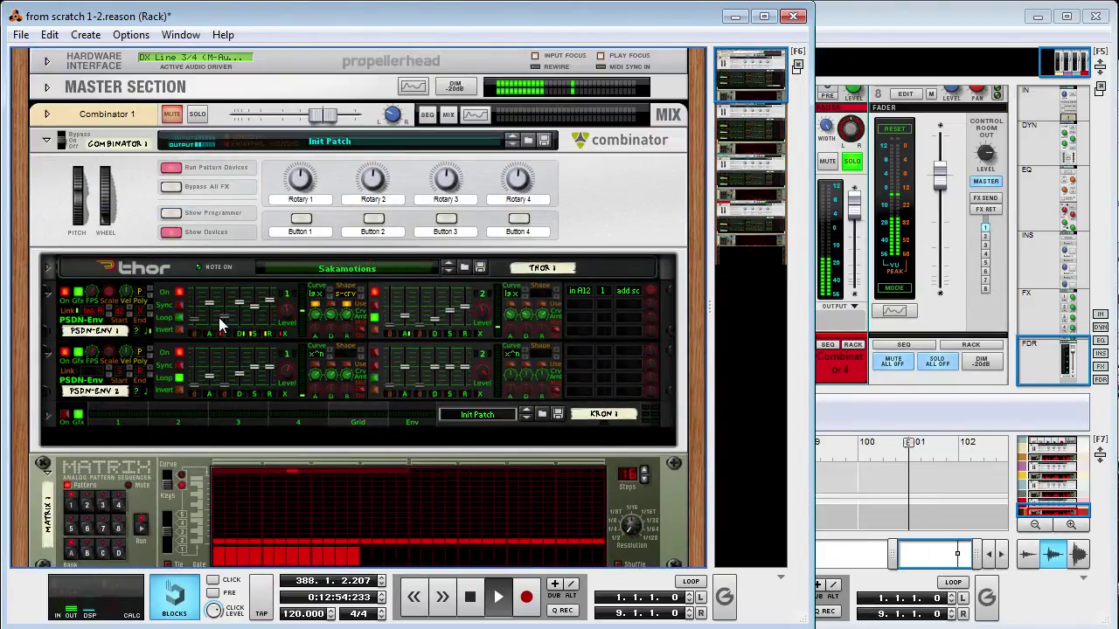
click(202, 117)
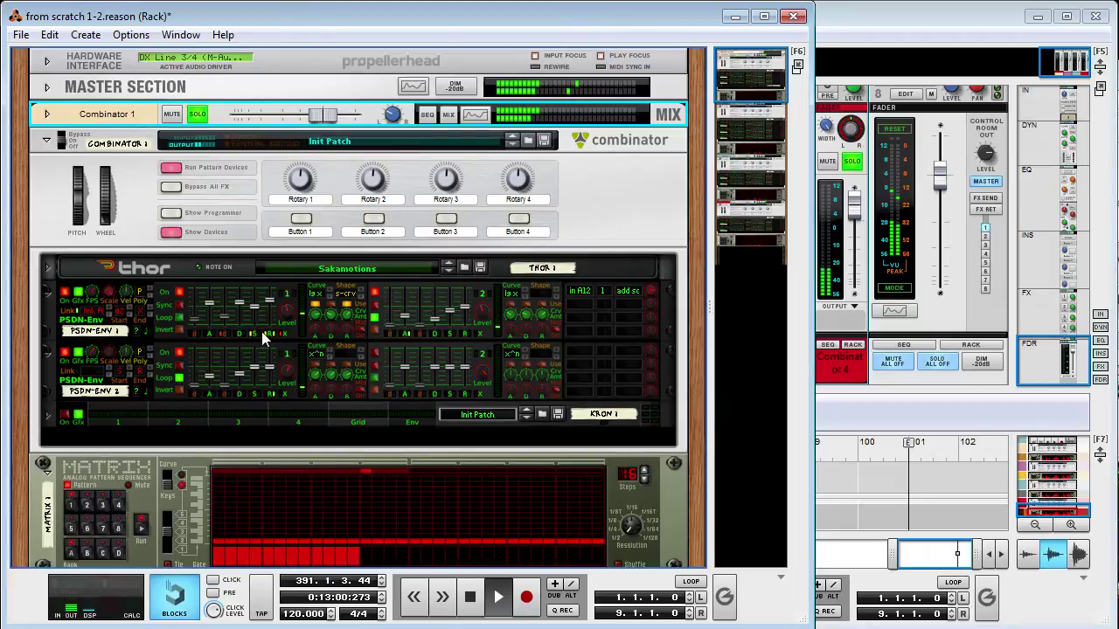
Step: Check the rear cabling of Combinator 1 and set the first modulation source on PSDN-Env 1 to CV In A1
key(Tab)
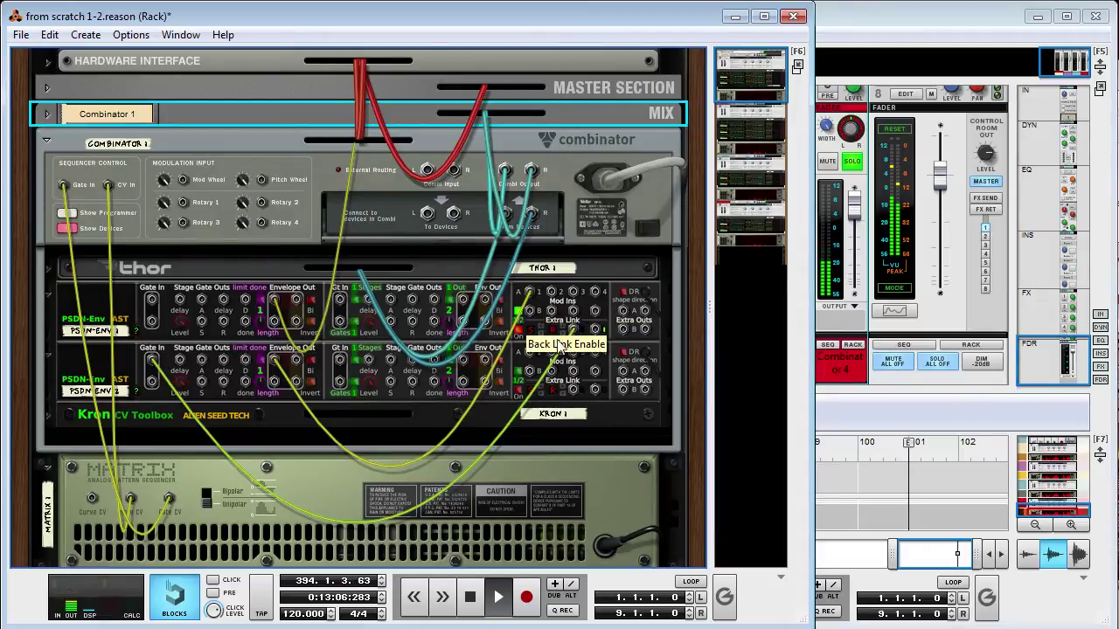
key(Tab)
key(Tab)
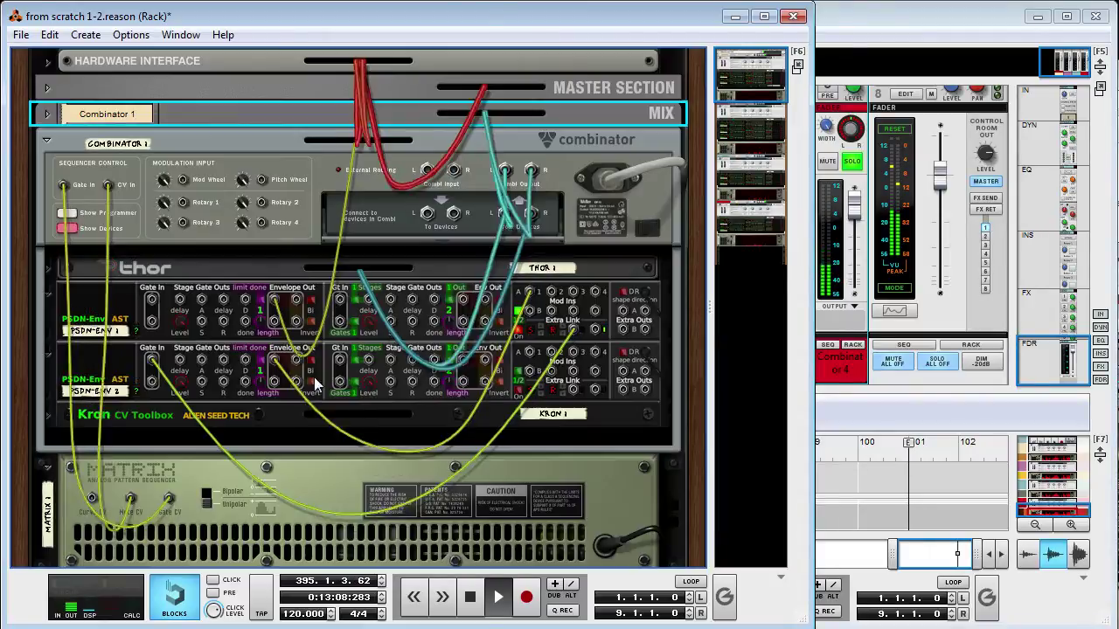
key(Tab)
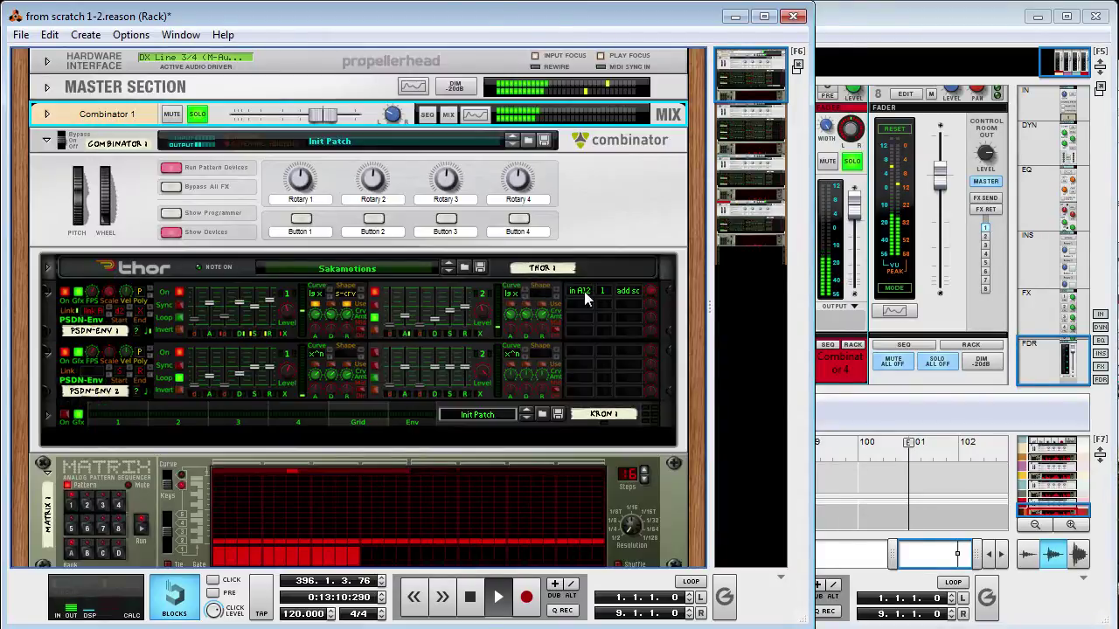
click(586, 298)
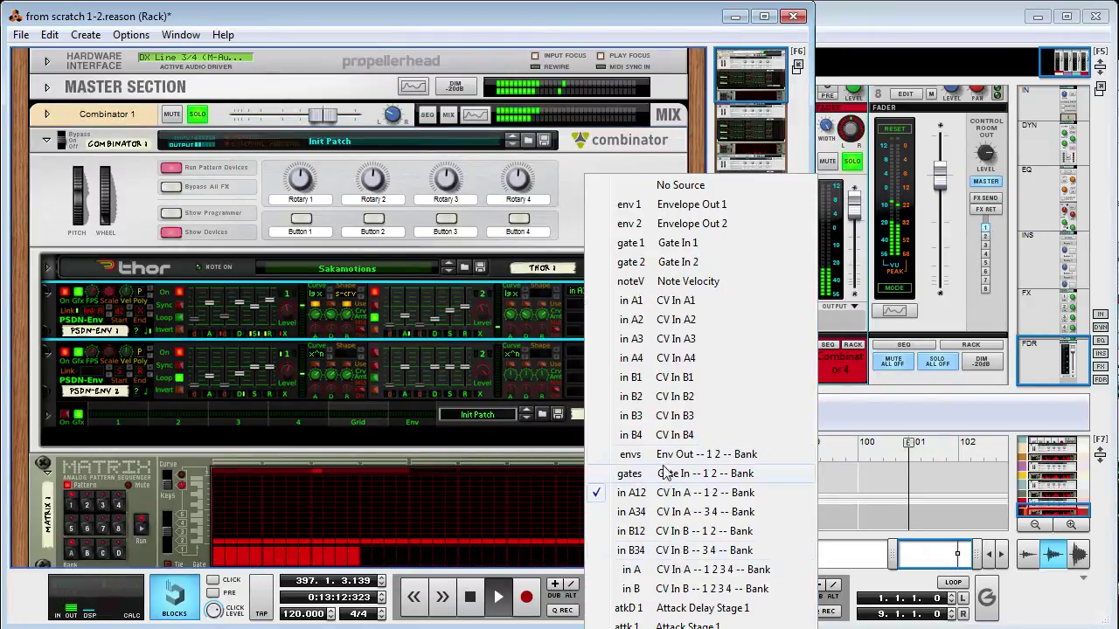
click(631, 306)
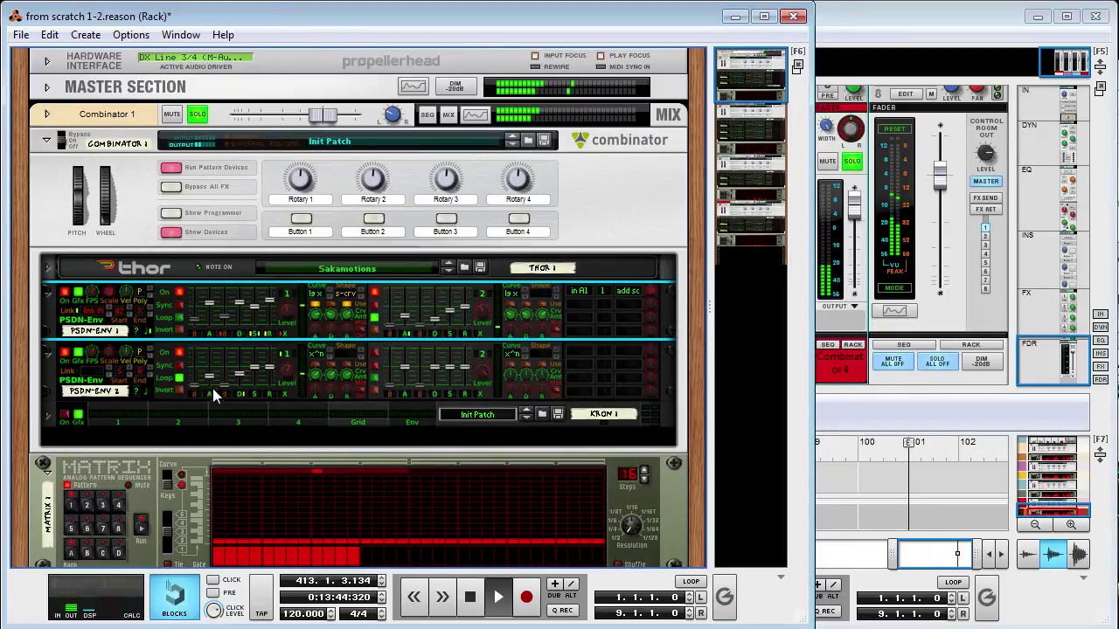
Step: Examine the rear envelope cabling of Combinator 1 and compare its envelope setup with those of Combinator 2 and Combinator 4
key(Tab)
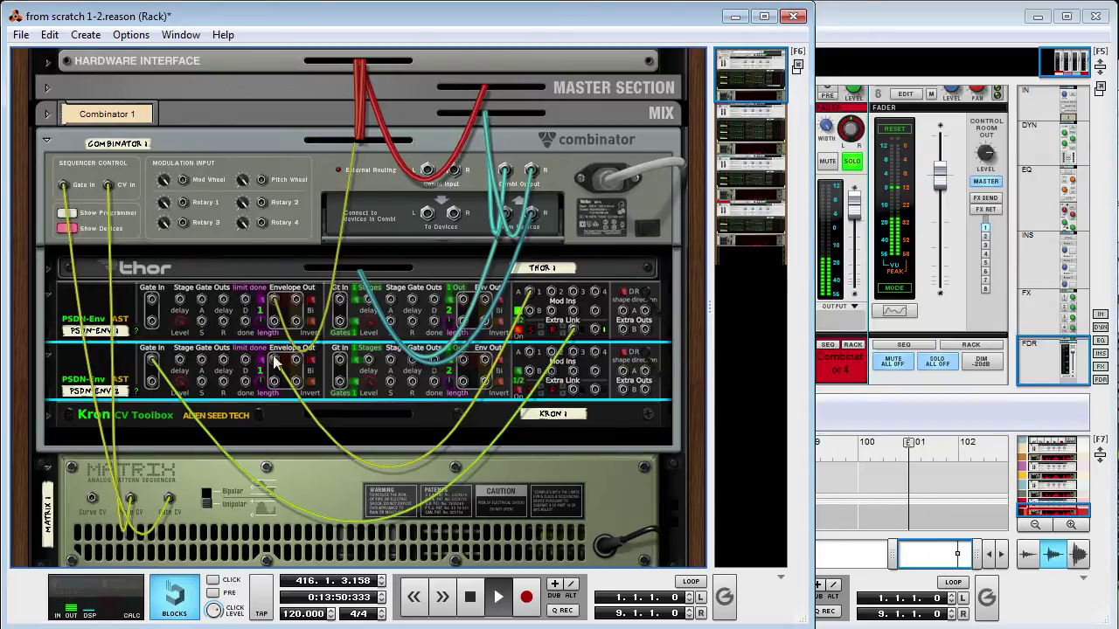
key(Tab)
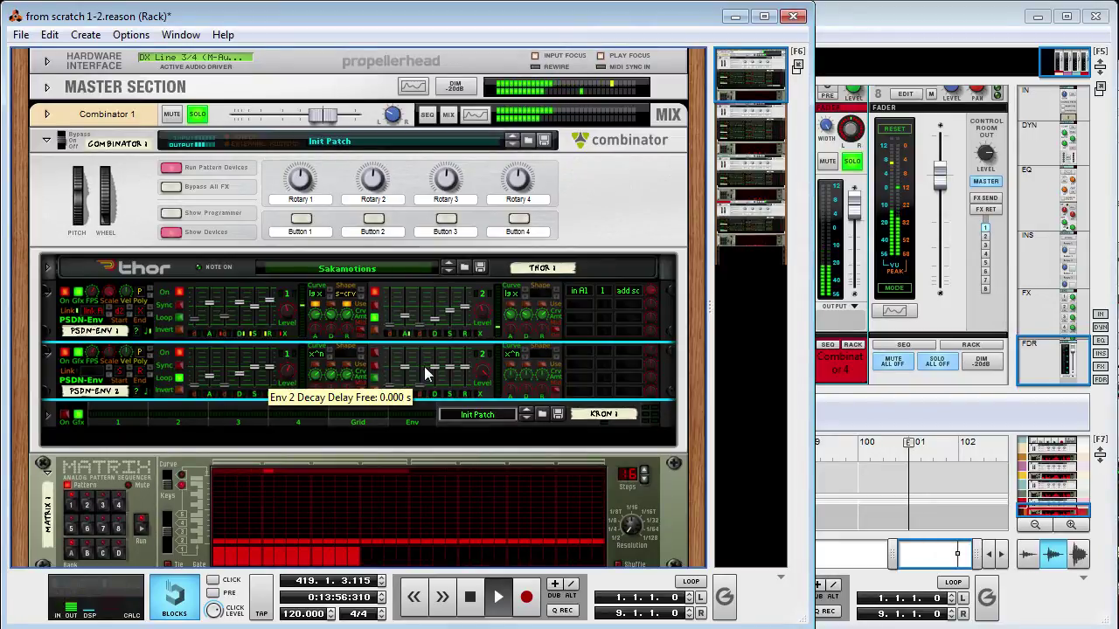
scroll(658, 200, down, 5)
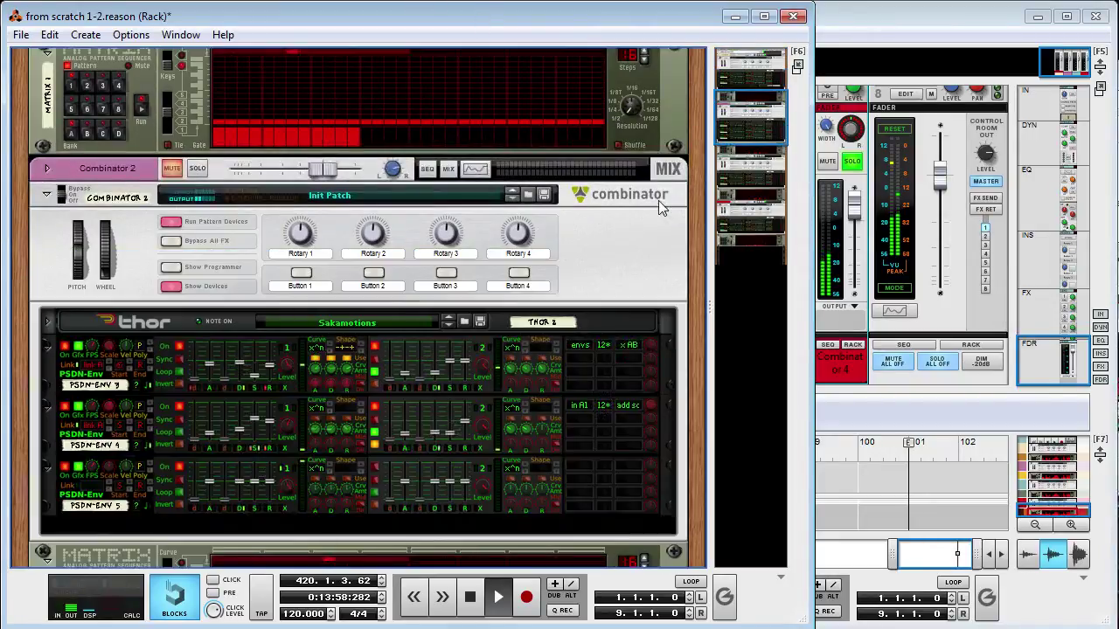
scroll(648, 247, up, 6)
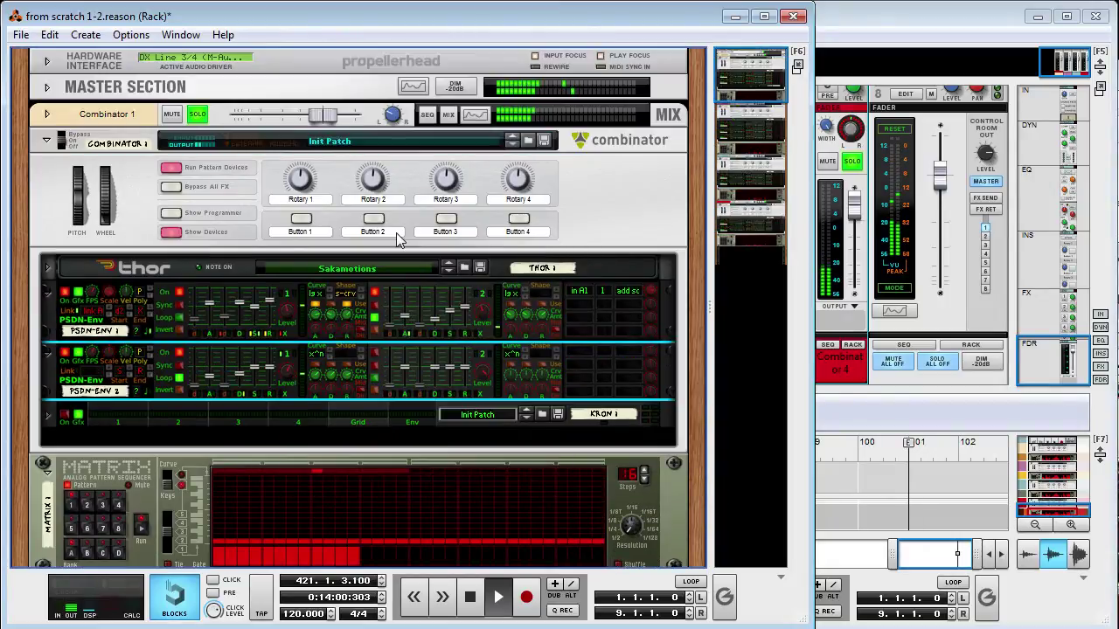
scroll(374, 284, down, 5)
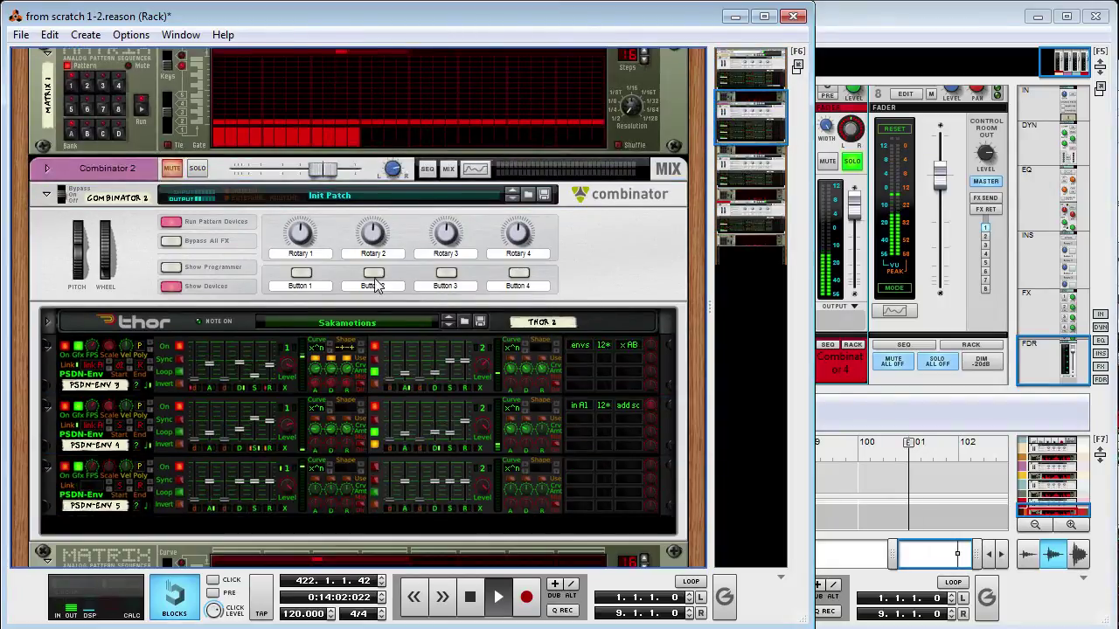
scroll(374, 284, down, 10)
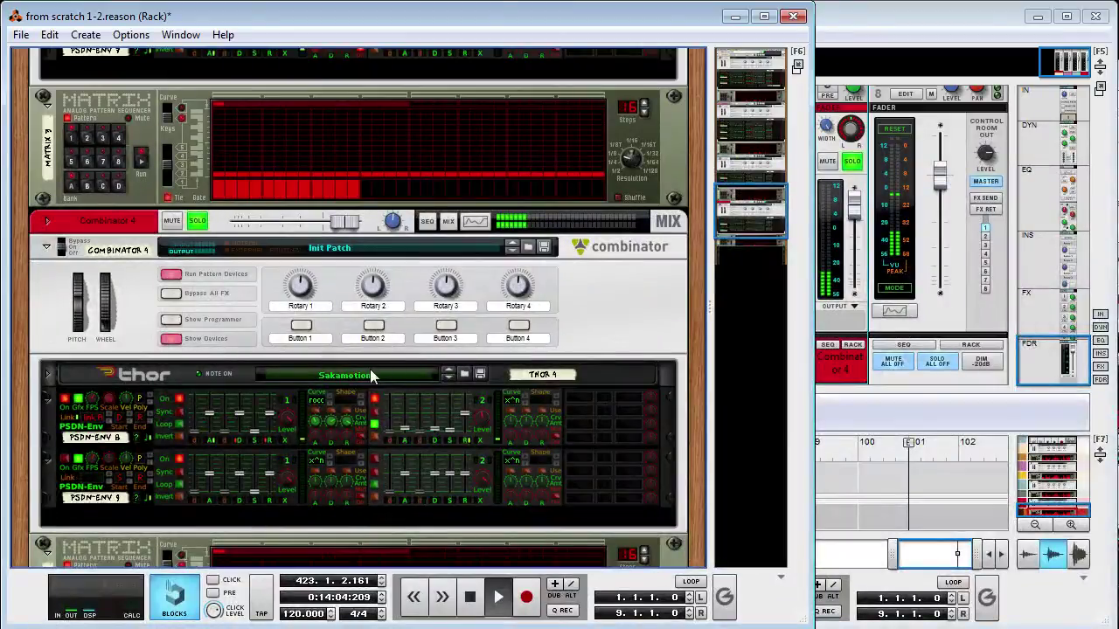
scroll(331, 315, down, 3)
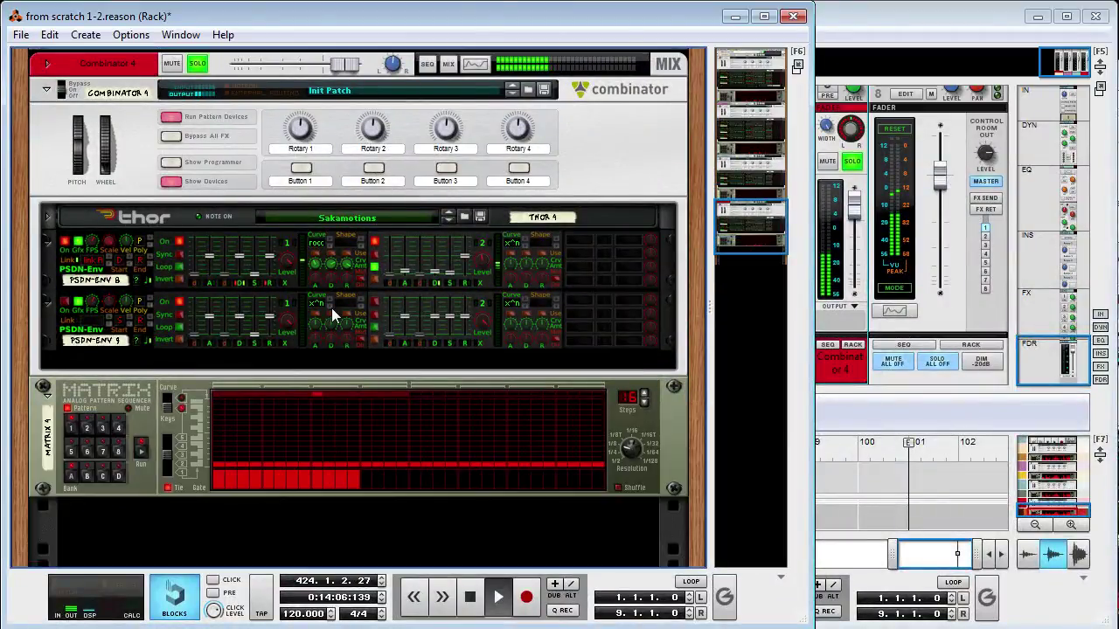
scroll(332, 315, up, 2)
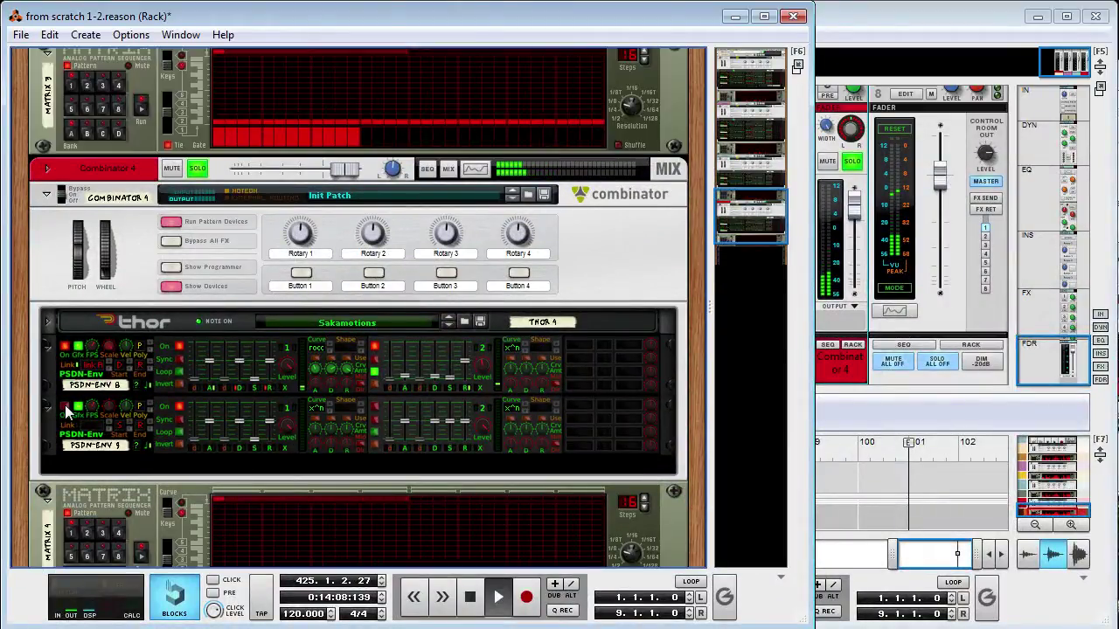
Step: Switch off PSDN-Env 8 and switch on PSDN-Env 9 in Combinator 4, checking the Thor 4 front panel
click(68, 352)
click(68, 418)
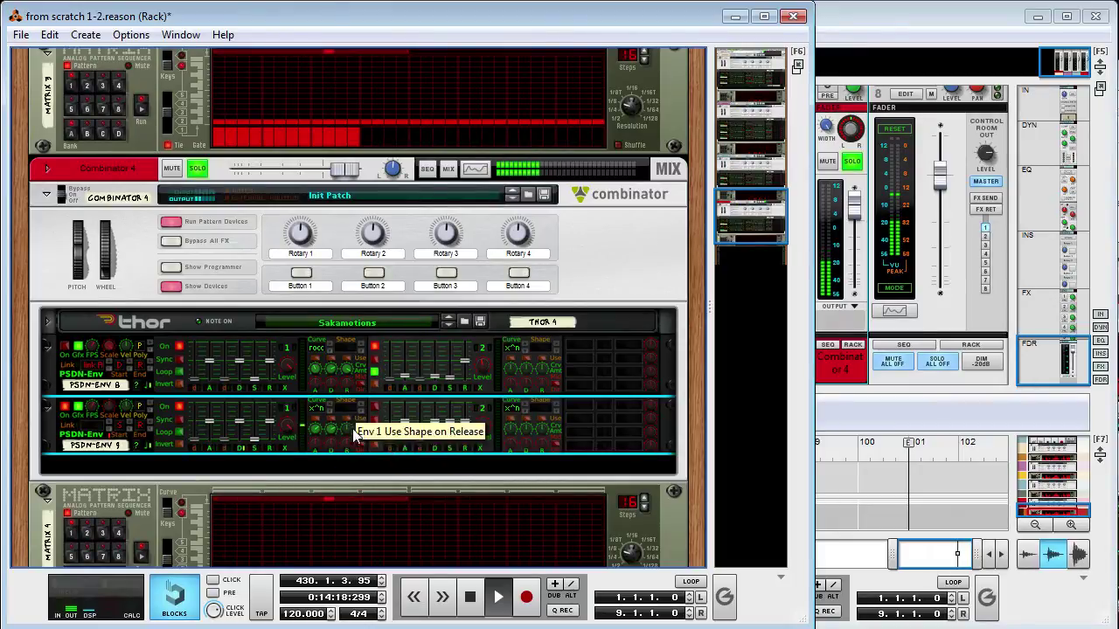
click(48, 325)
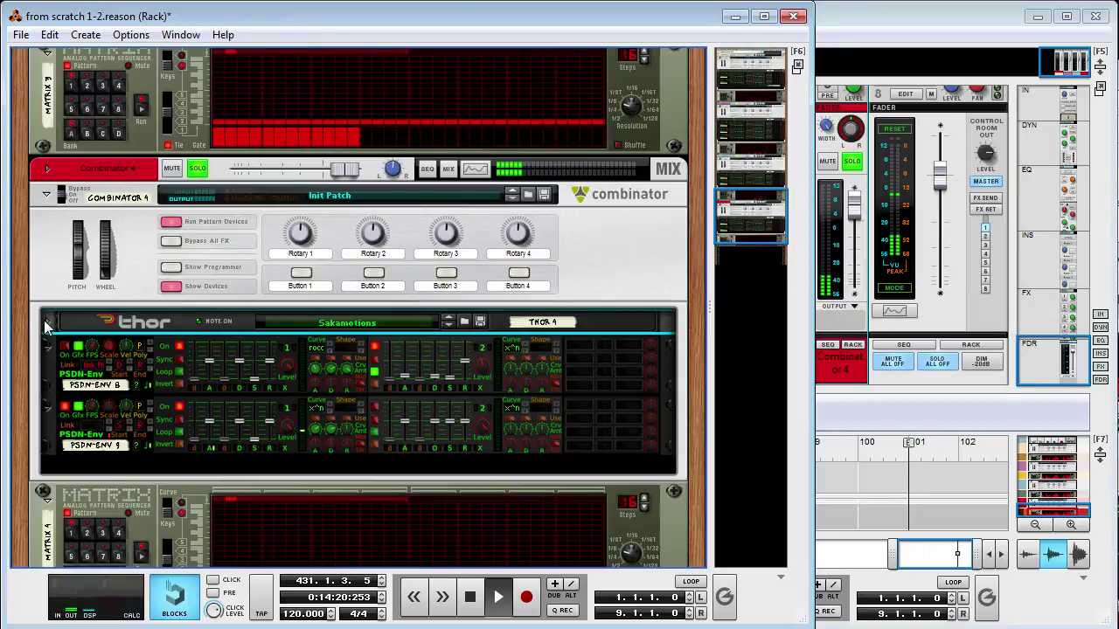
click(48, 322)
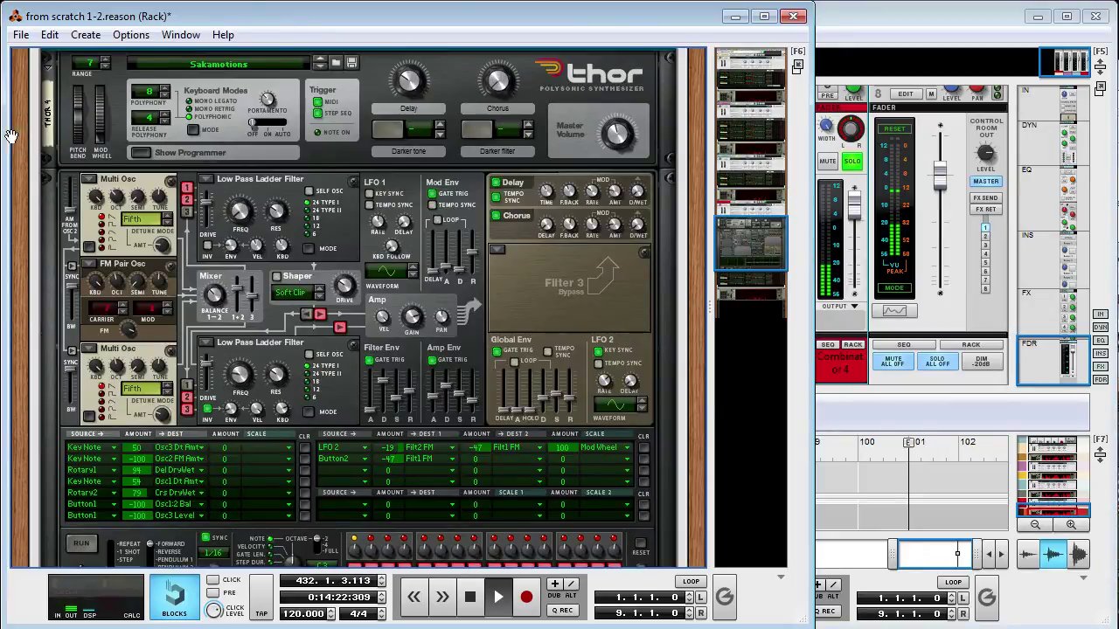
click(49, 65)
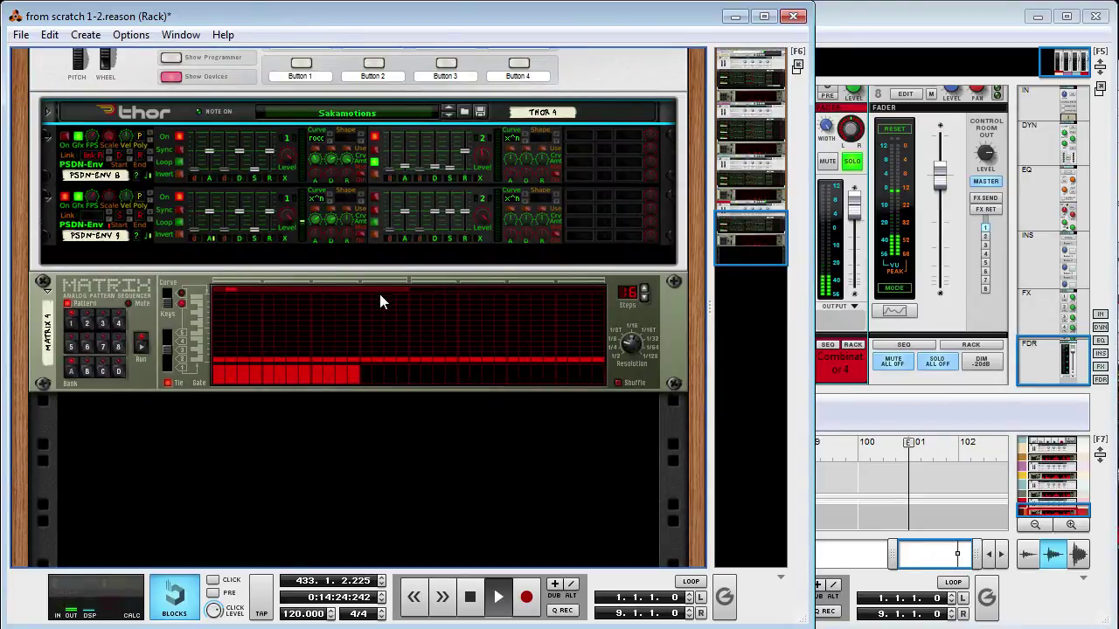
Step: Set the Env 1 curve shape of PSDN-Env 9 to *2 (DOUBLE) and use the shape on attack, decay and release
scroll(380, 301, up, 3)
click(345, 354)
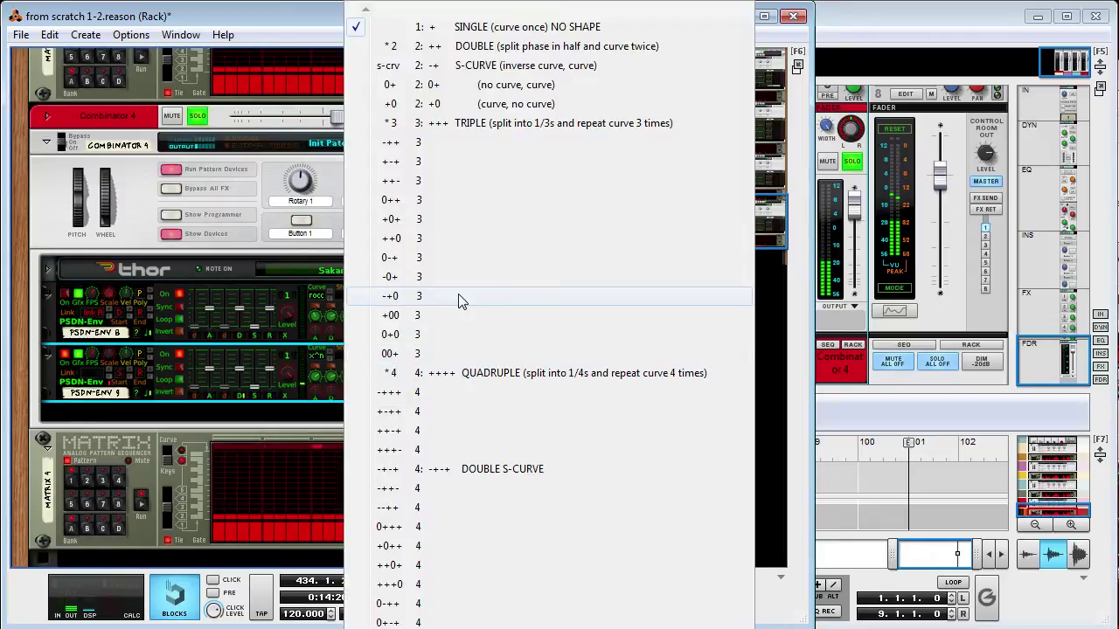
click(385, 46)
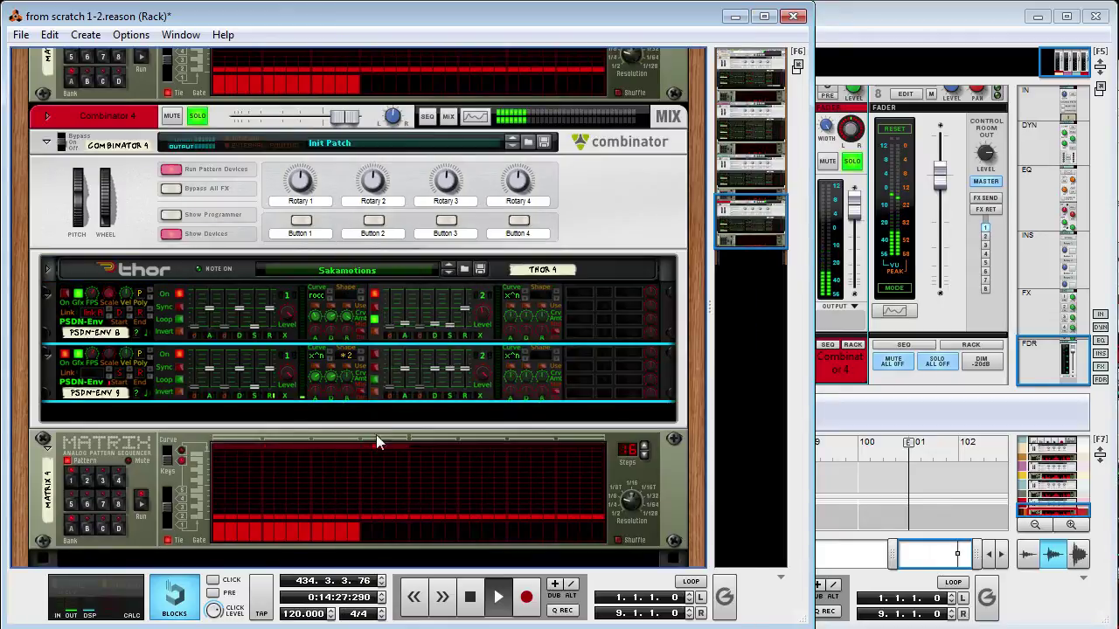
click(330, 366)
click(346, 366)
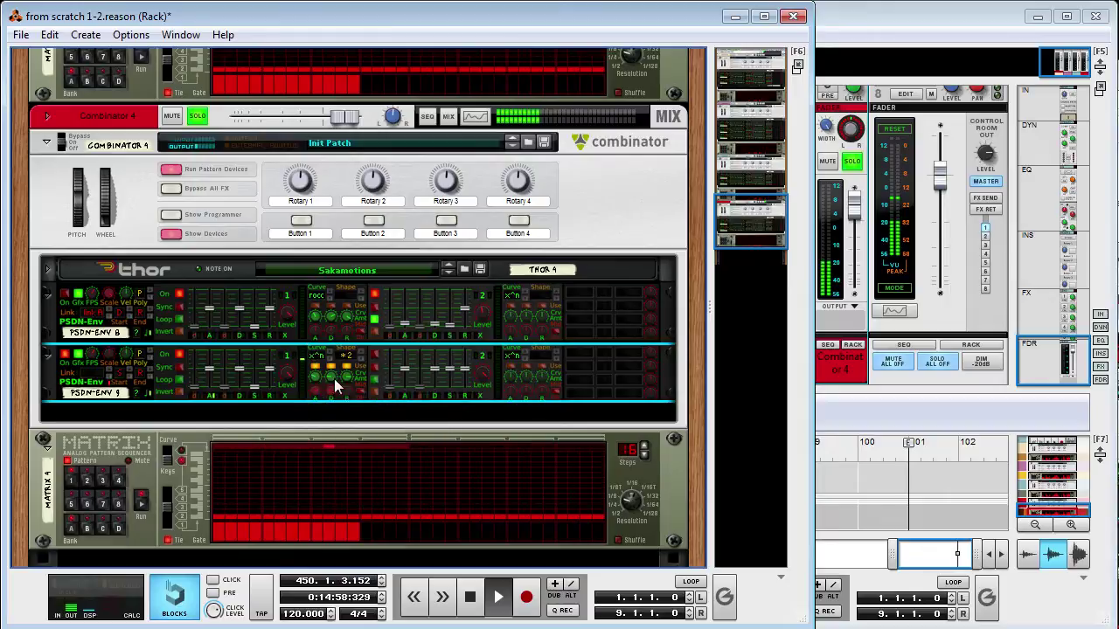
Step: Set the Env 1 release curve of PSDN-Env 9 to 0.69 and try the s-crv, 0+ and *3 curve shapes
drag(329, 393, 329, 384)
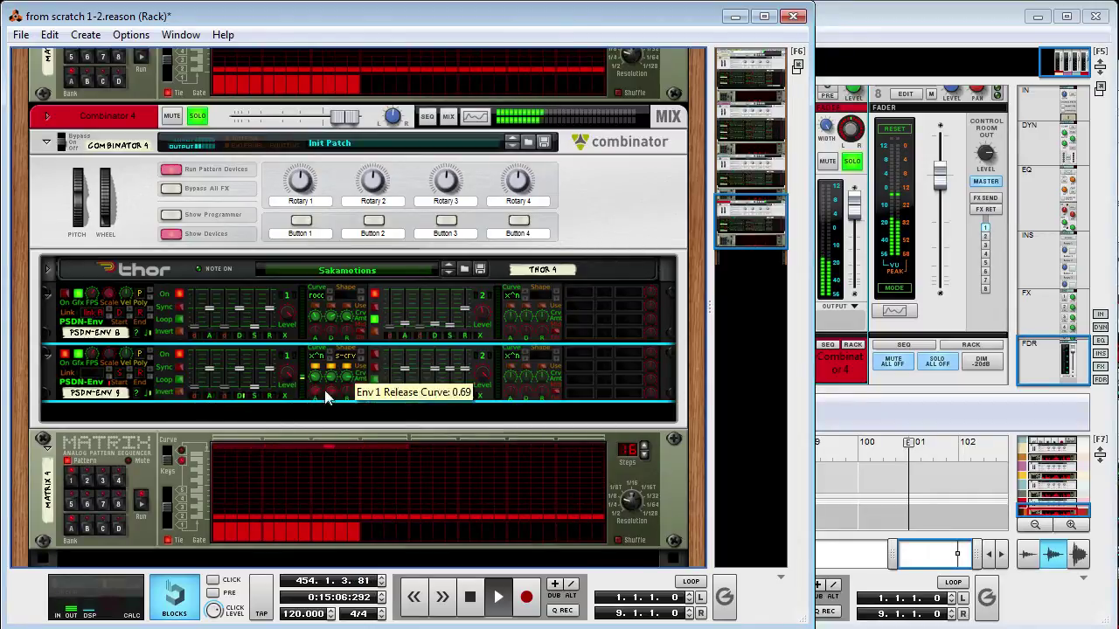
drag(317, 389, 313, 393)
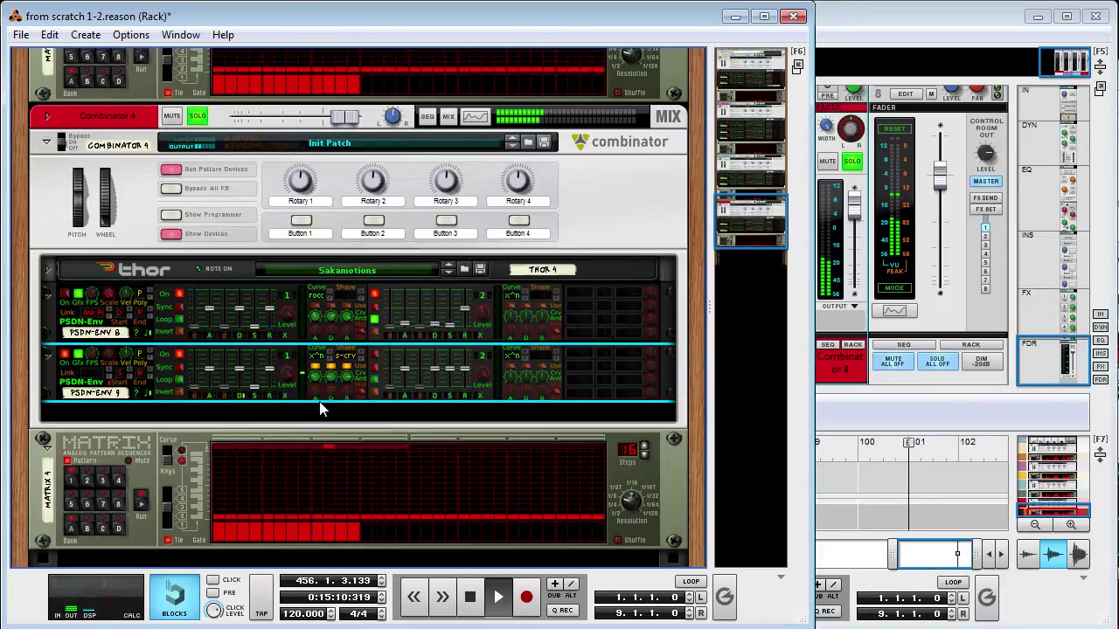
drag(319, 367, 324, 337)
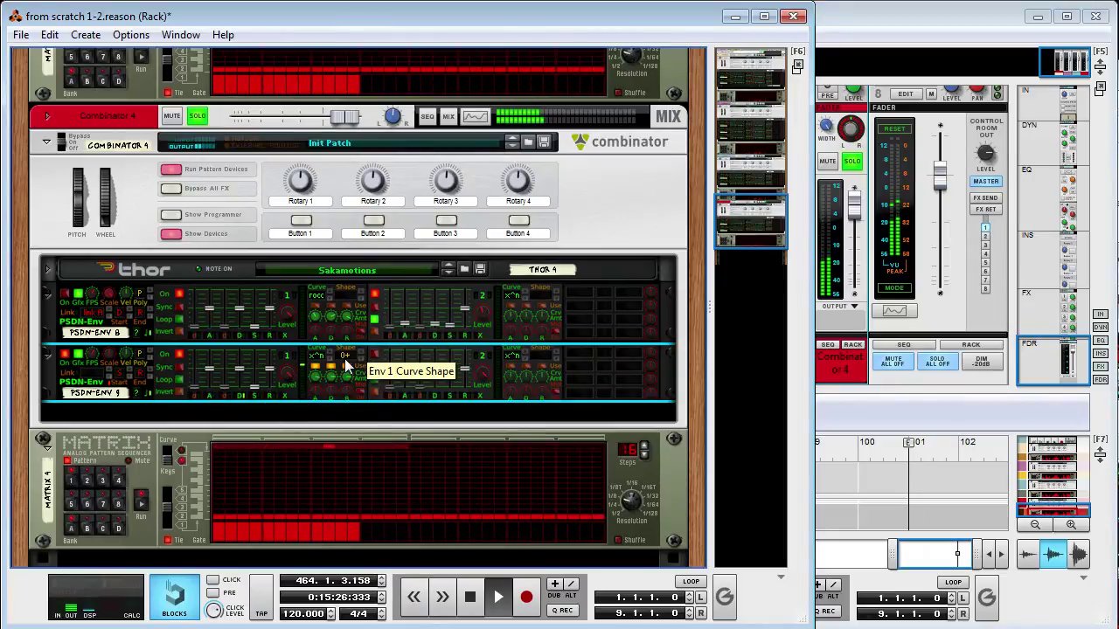
click(342, 366)
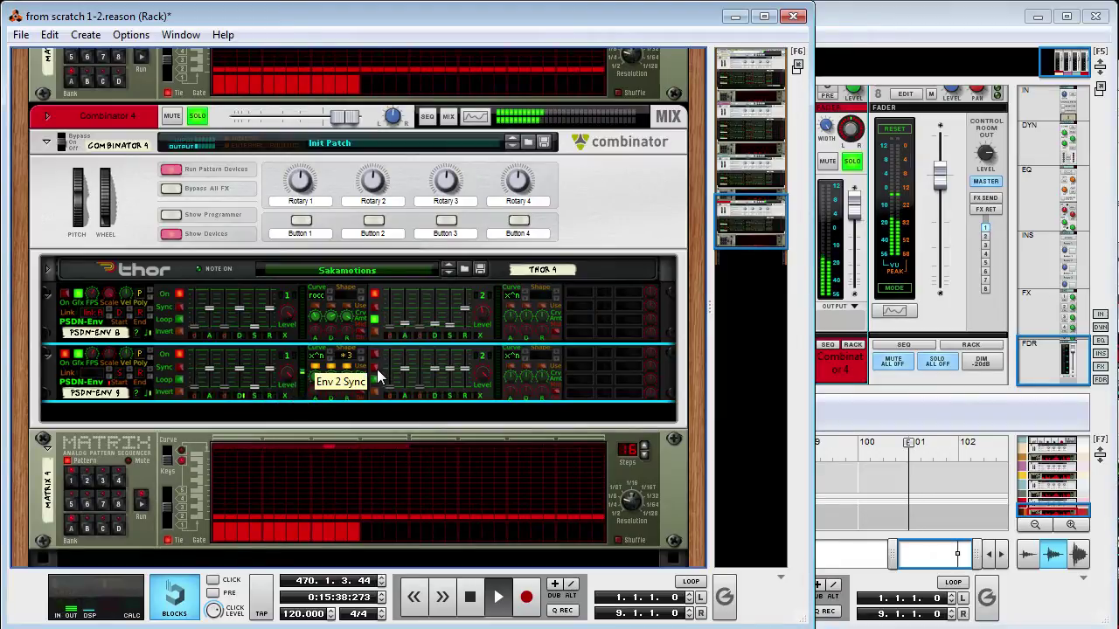
Step: Set the Env 1 curve shape of PSDN-Env 9 to -+-+ and its attack midpoint to -0.50
click(363, 369)
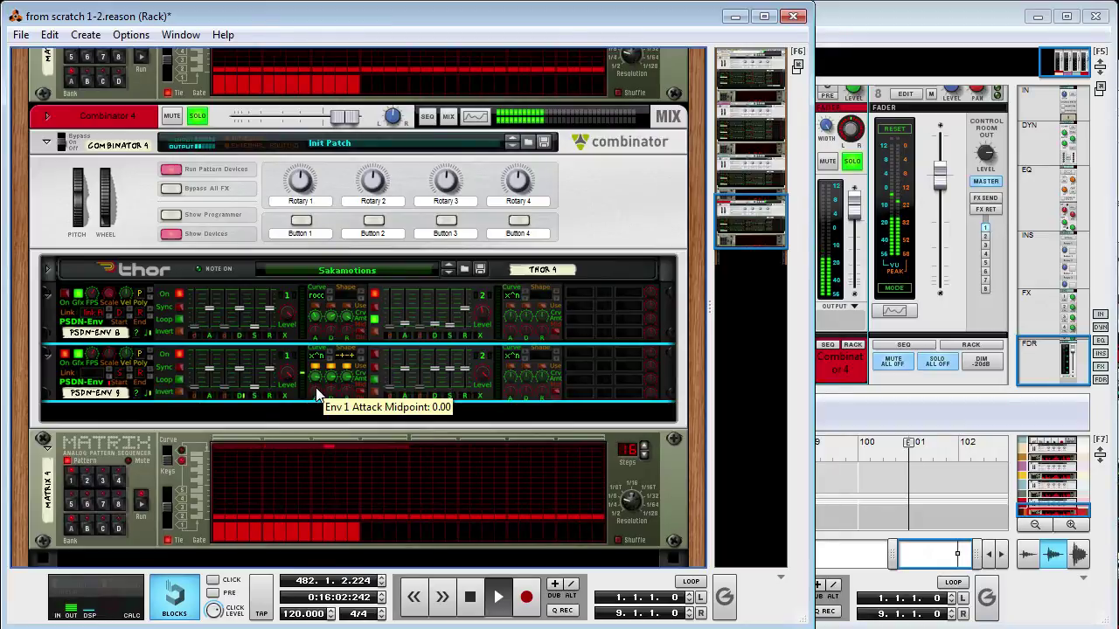
drag(317, 394, 325, 400)
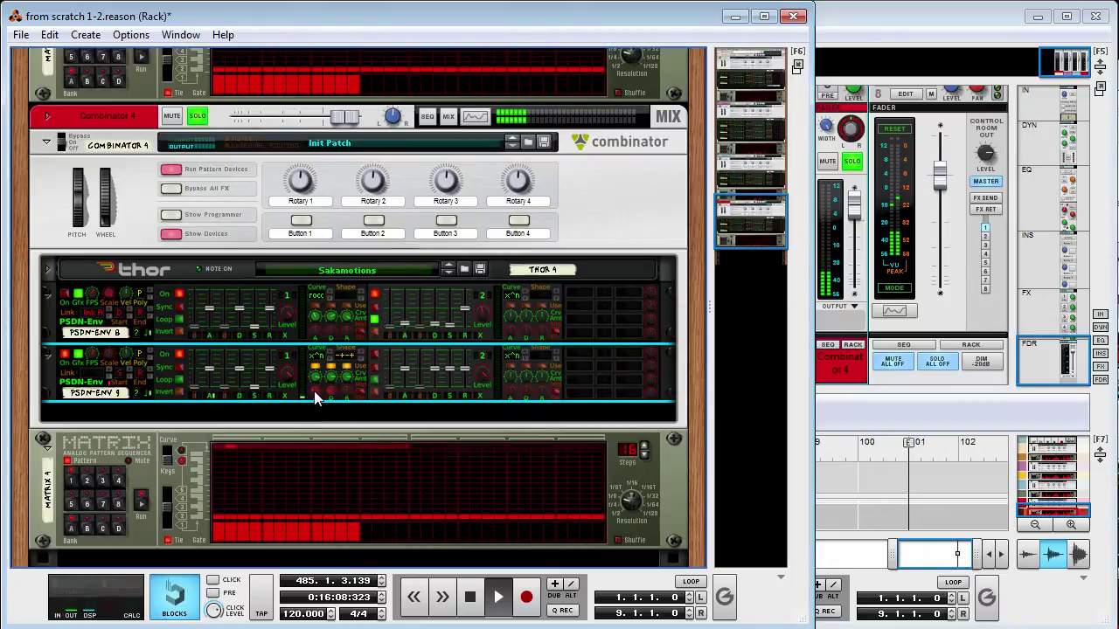
mouse_move(314, 391)
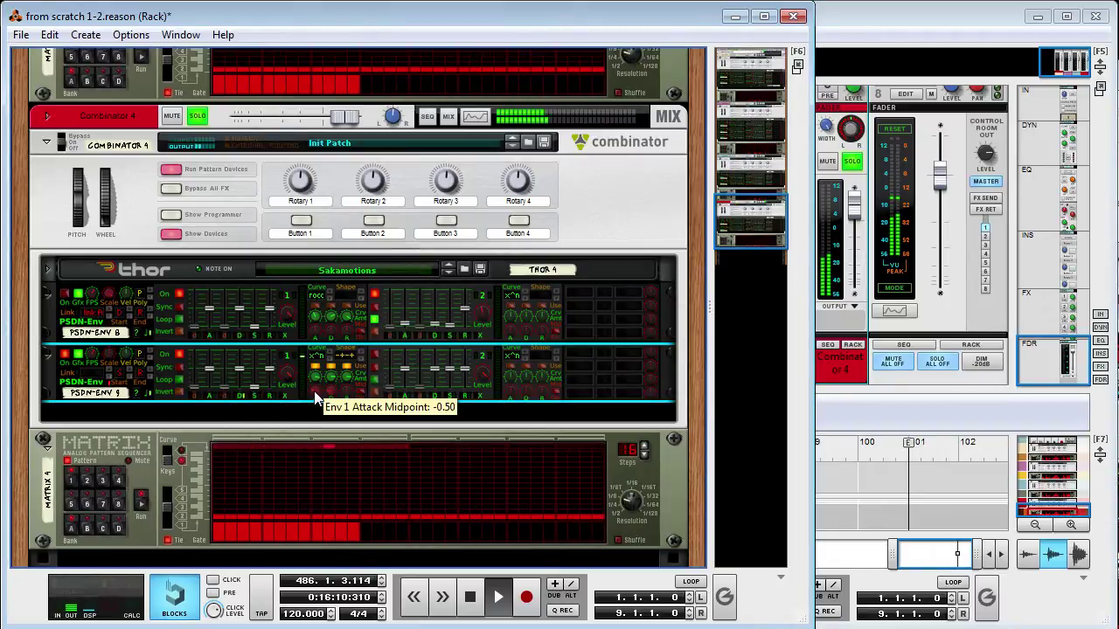
Step: Readjust the Env 1 curve knobs of PSDN-Env 9, bringing the decay curve to 0.00
drag(314, 391, 332, 349)
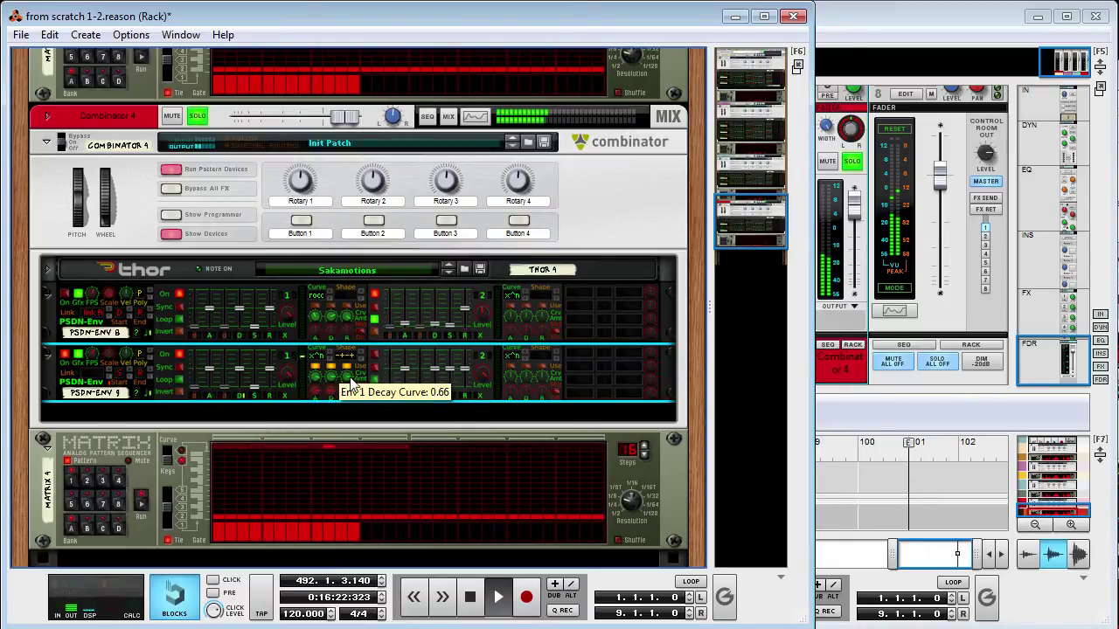
mouse_move(320, 420)
mouse_down()
mouse_move(333, 395)
mouse_move(335, 423)
mouse_up()
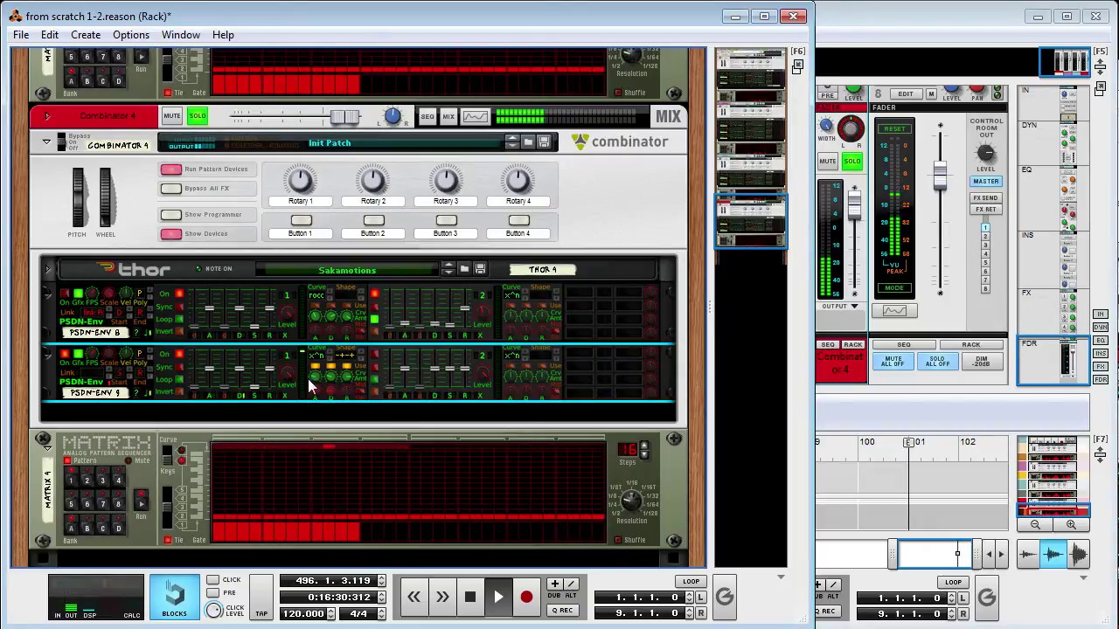
drag(313, 379, 325, 339)
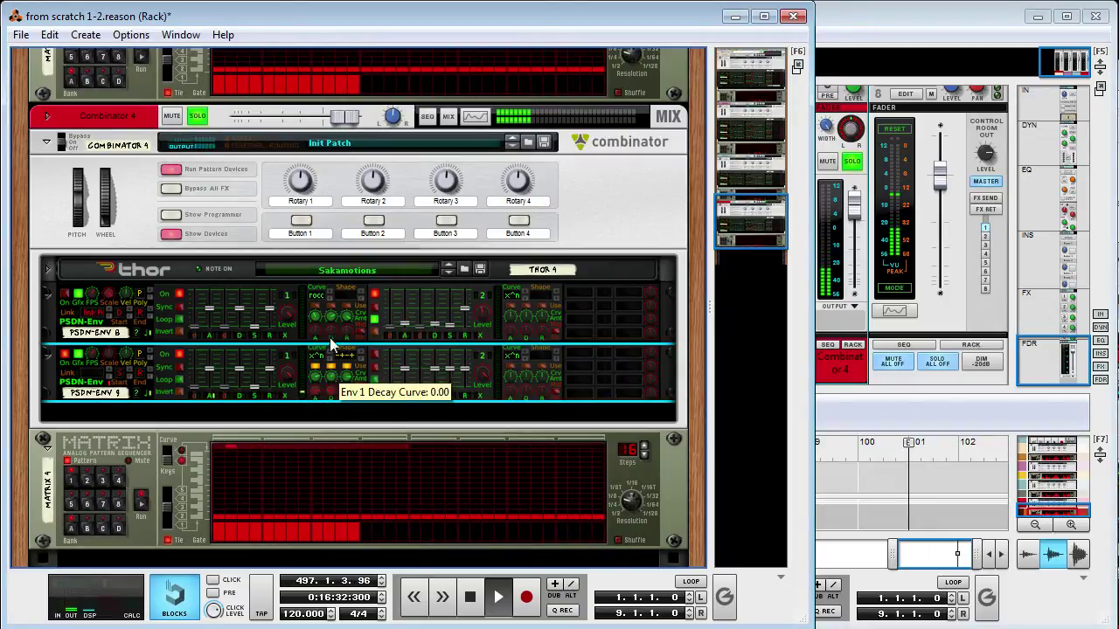
Step: Switch PSDN-Env 8 back on in Combinator 4 and review the unfolded Thor 4 panel
scroll(368, 396, up, 2)
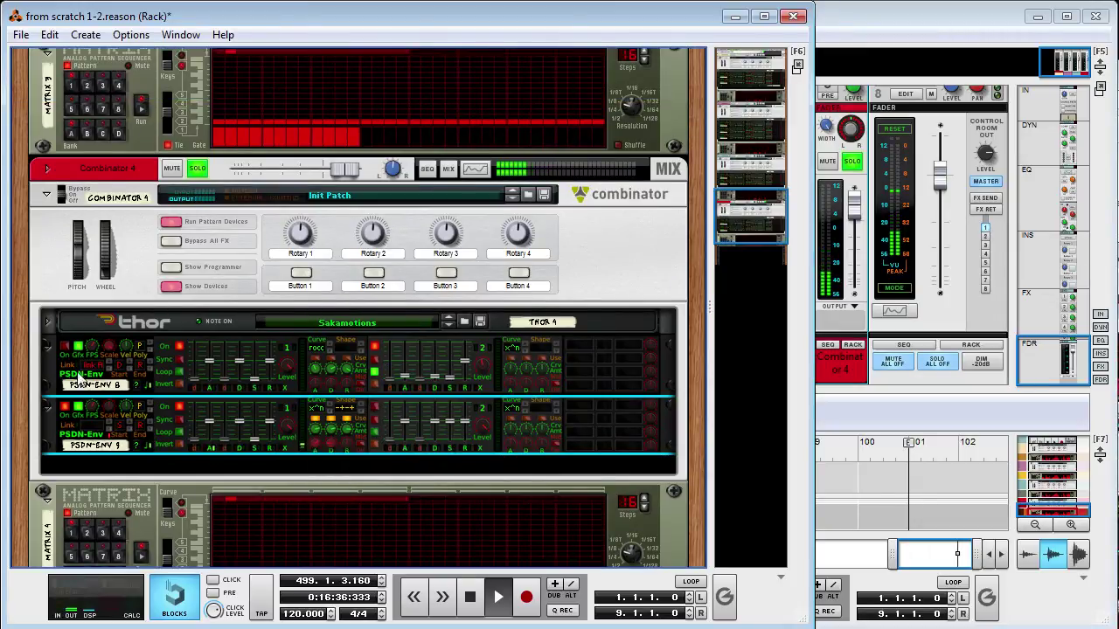
click(60, 344)
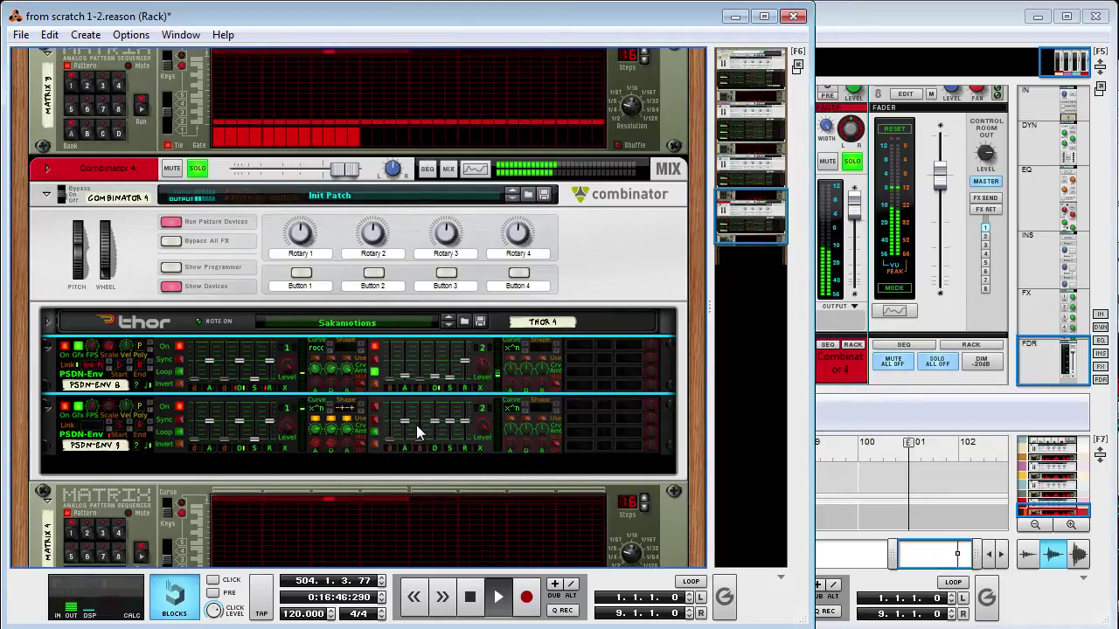
click(45, 322)
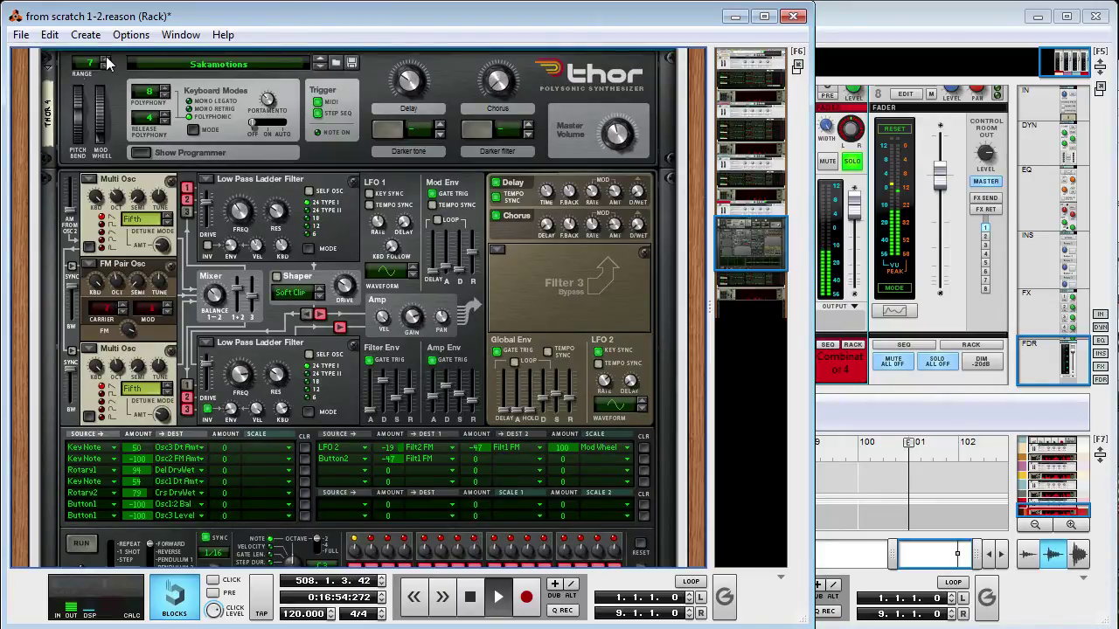
click(48, 62)
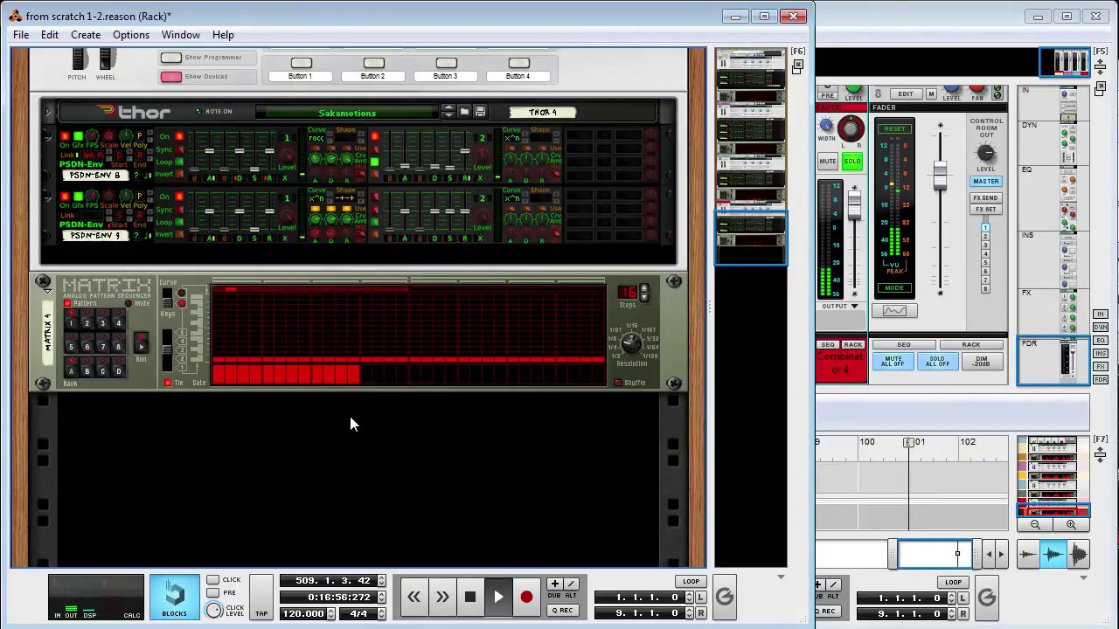
Step: Check the rear envelope and Matrix cabling of Combinator 4 and turn off the solo on its mix channel
scroll(349, 416, up, 3)
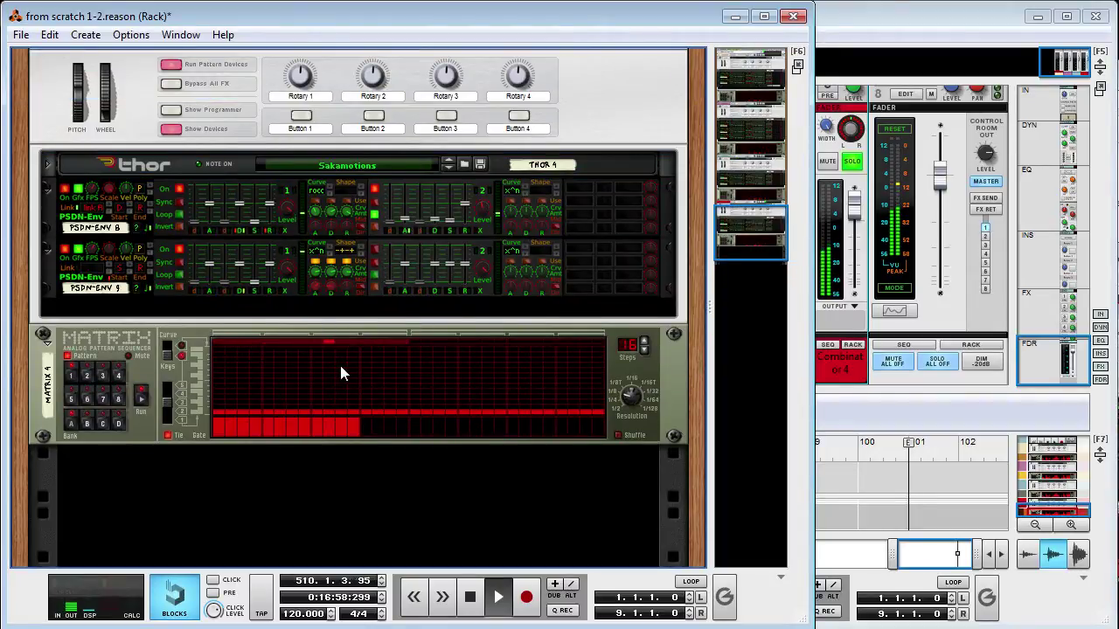
key(Tab)
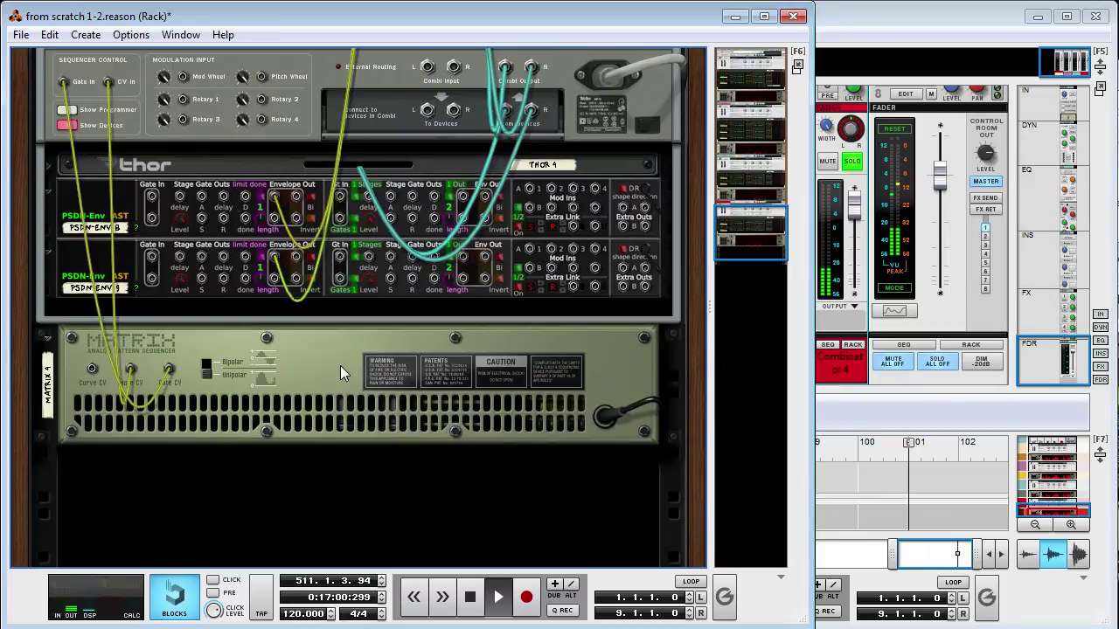
key(Tab)
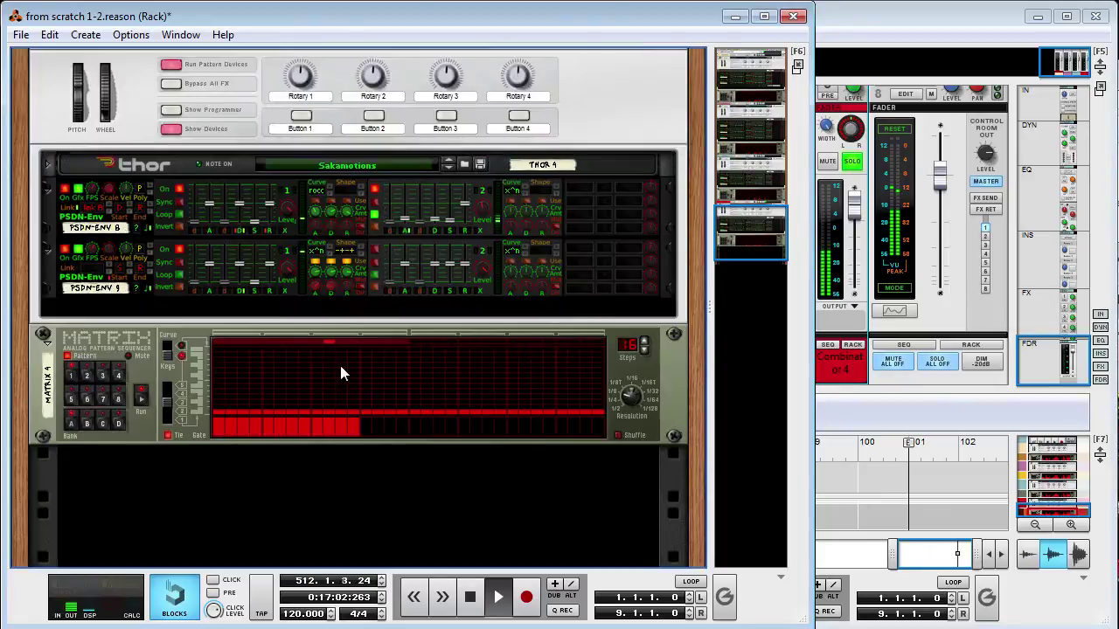
scroll(340, 365, up, 5)
scroll(340, 372, up, 3)
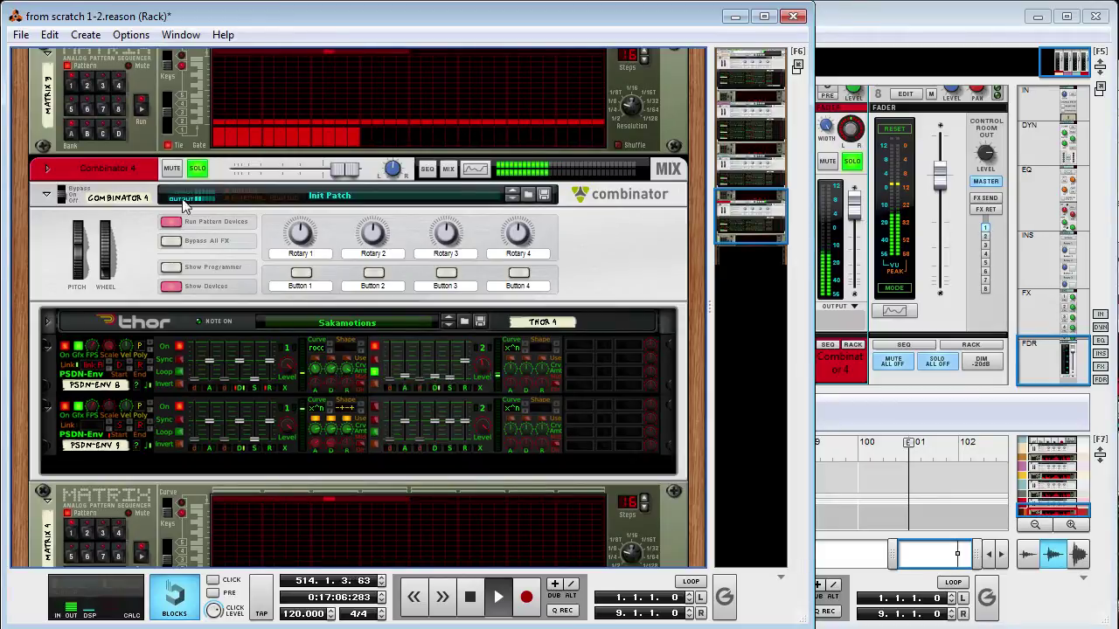
click(197, 168)
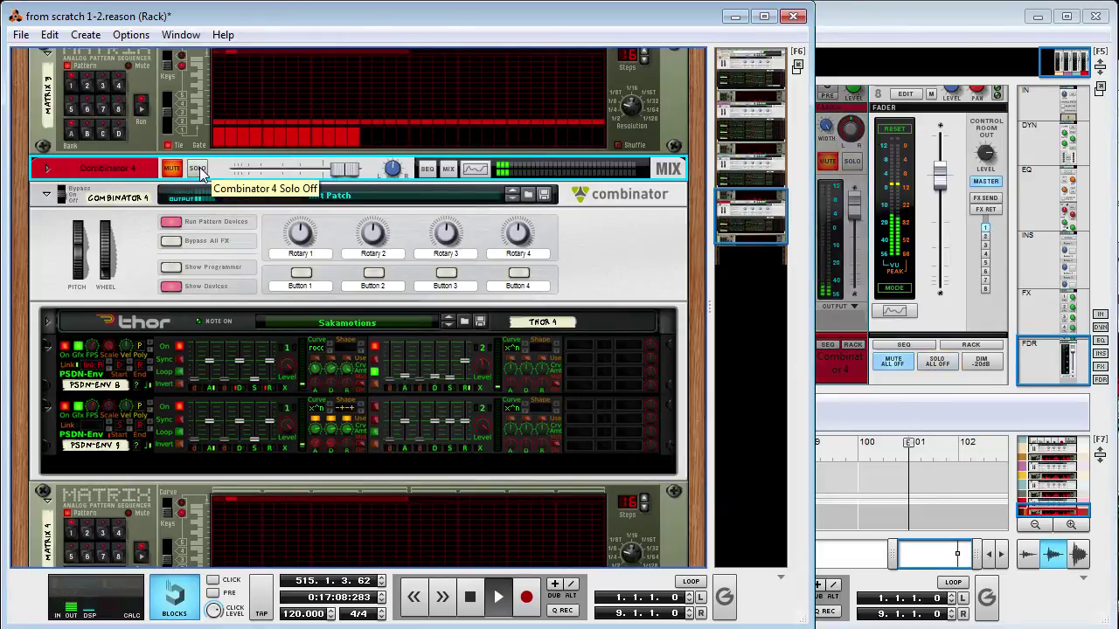
Step: Review the Combinator 1, 2 and 3 envelope setups in the rack and compare their channel settings in the mixer
scroll(373, 365, up, 15)
scroll(376, 372, up, 16)
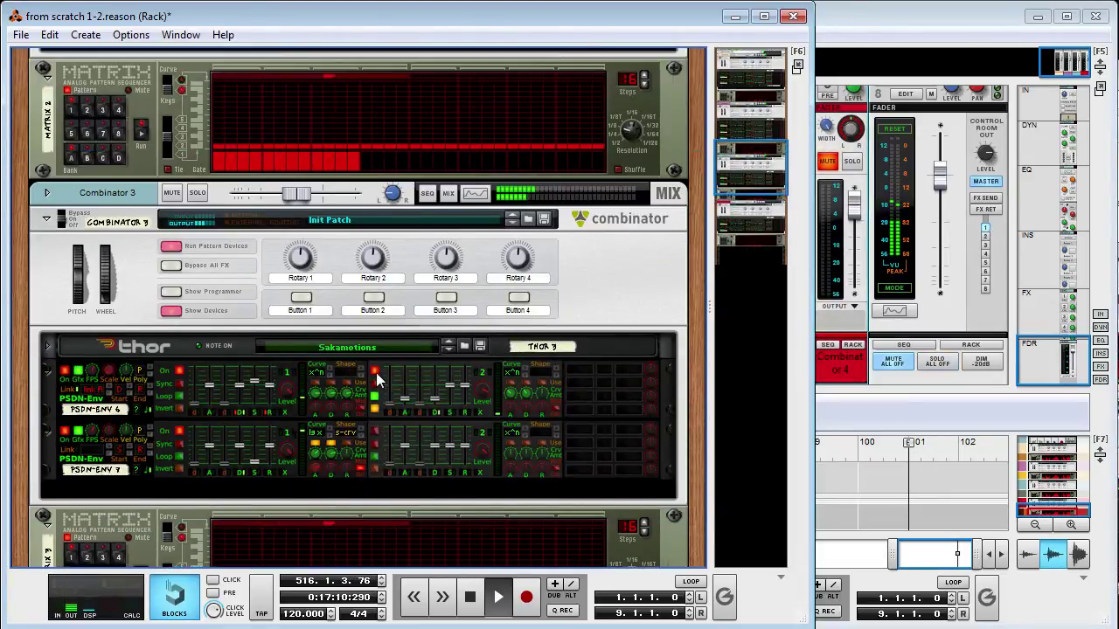
scroll(377, 373, up, 20)
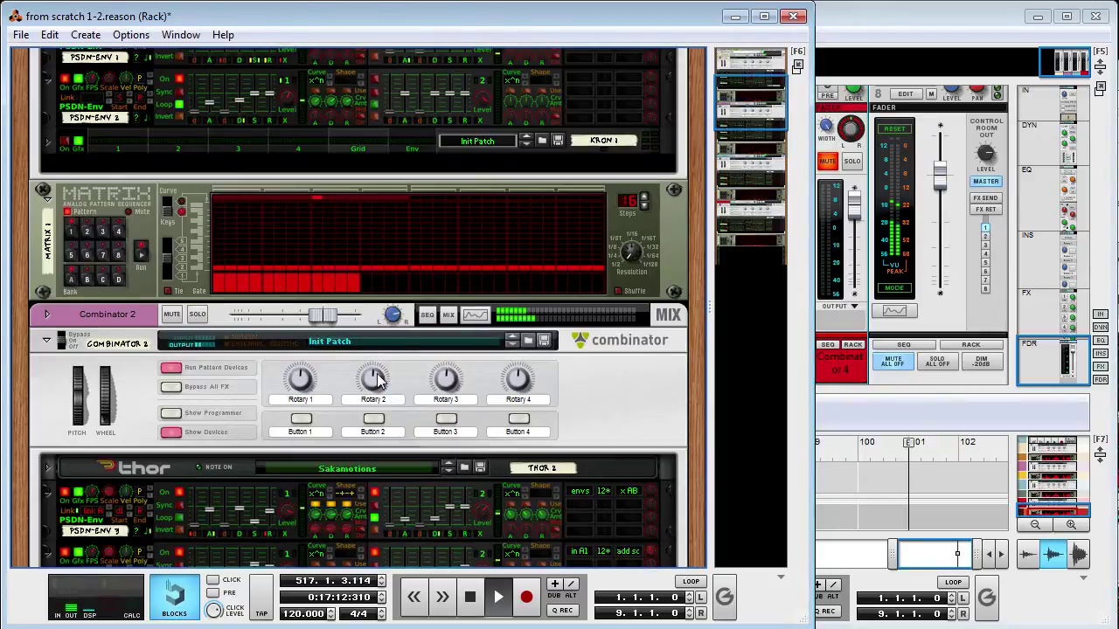
scroll(246, 267, down, 13)
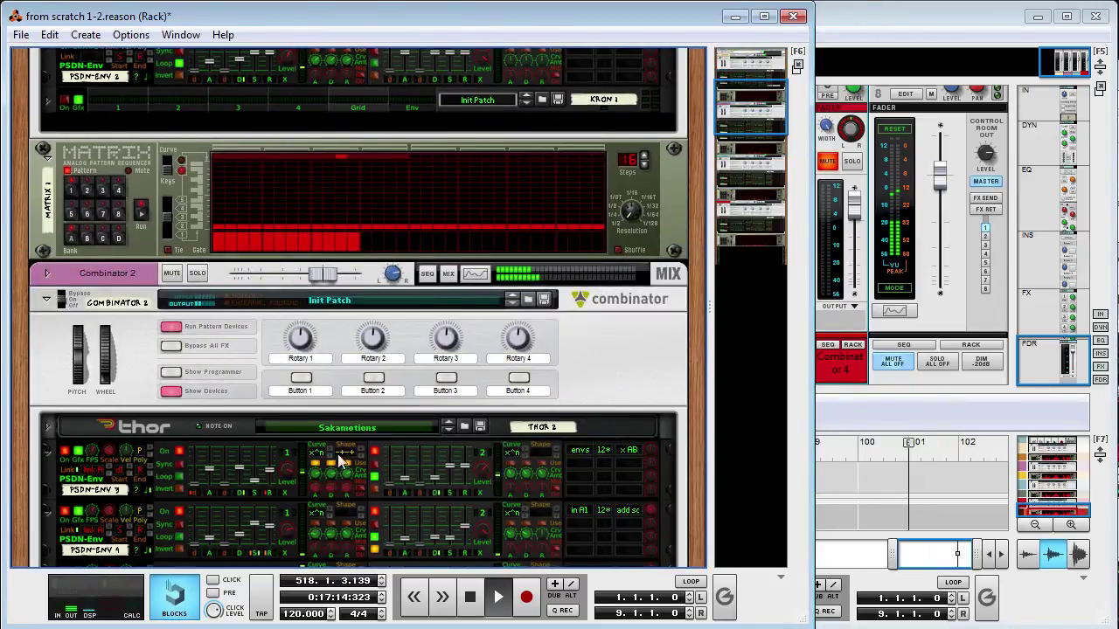
scroll(318, 477, down, 18)
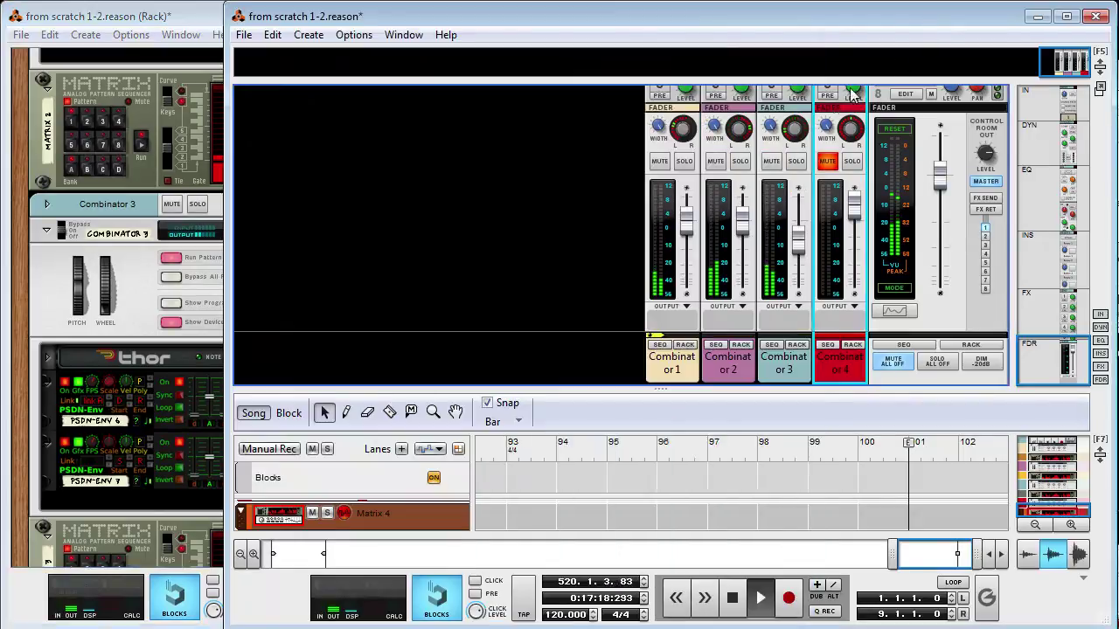
click(836, 105)
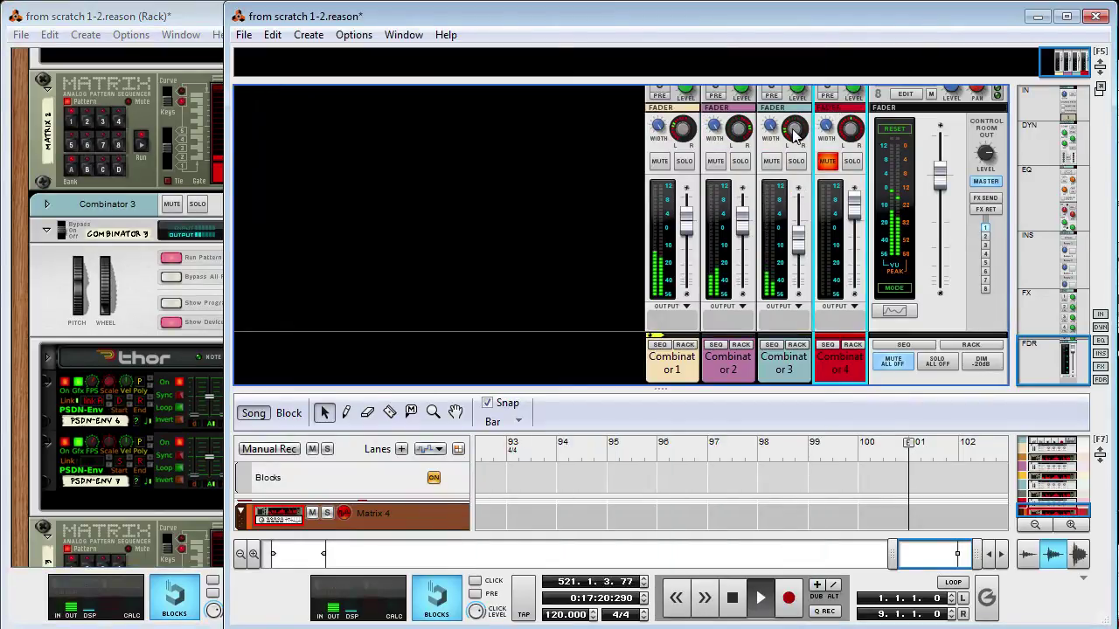
mouse_move(794, 133)
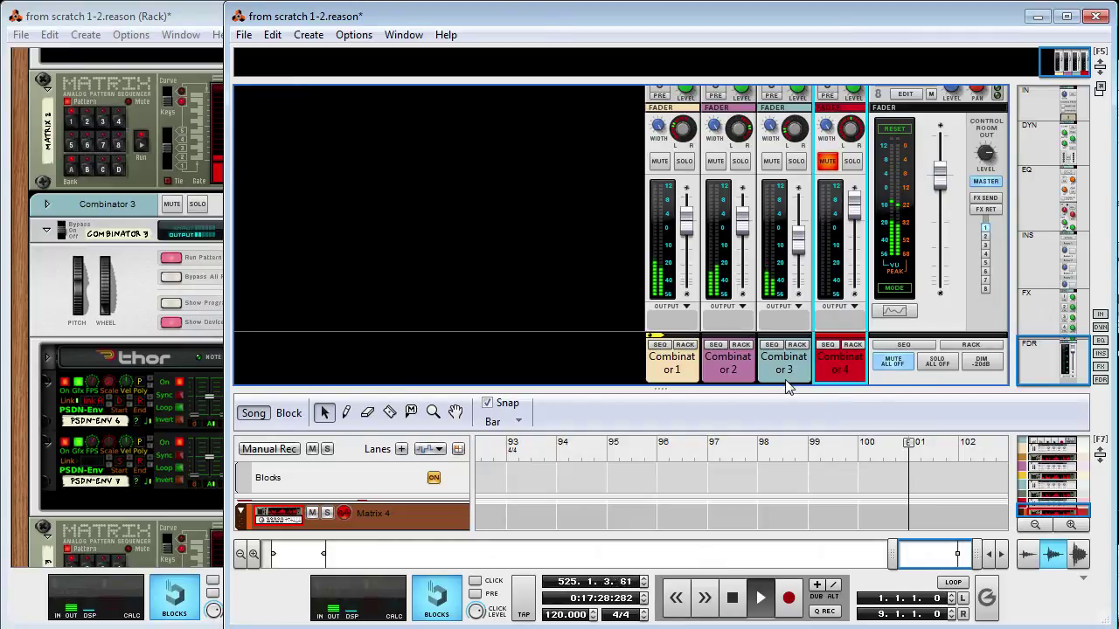
click(142, 14)
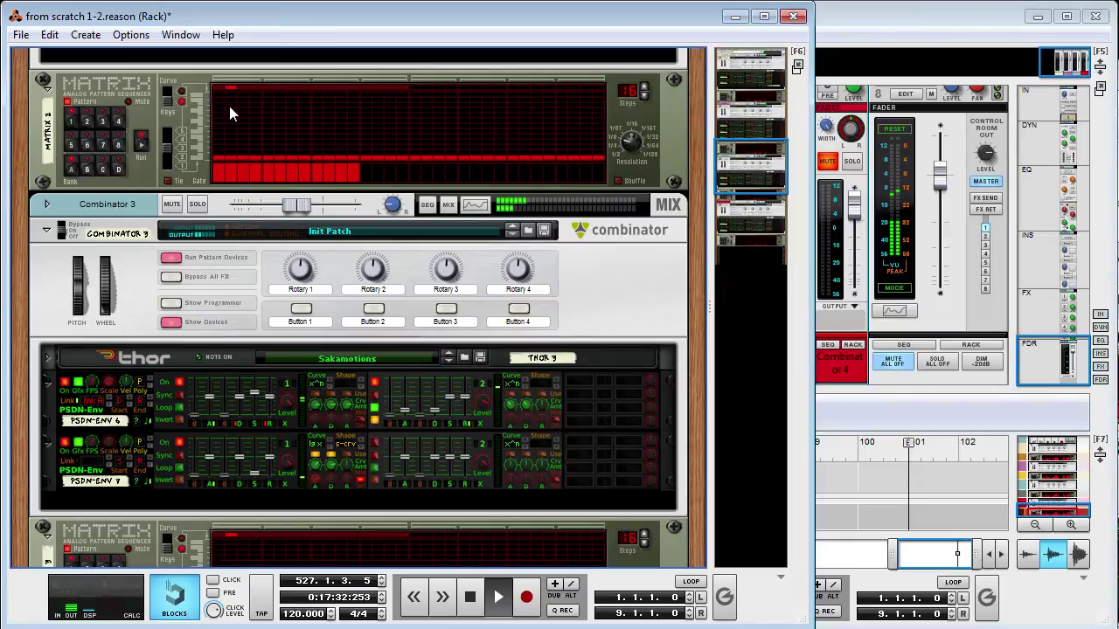
click(654, 250)
click(933, 30)
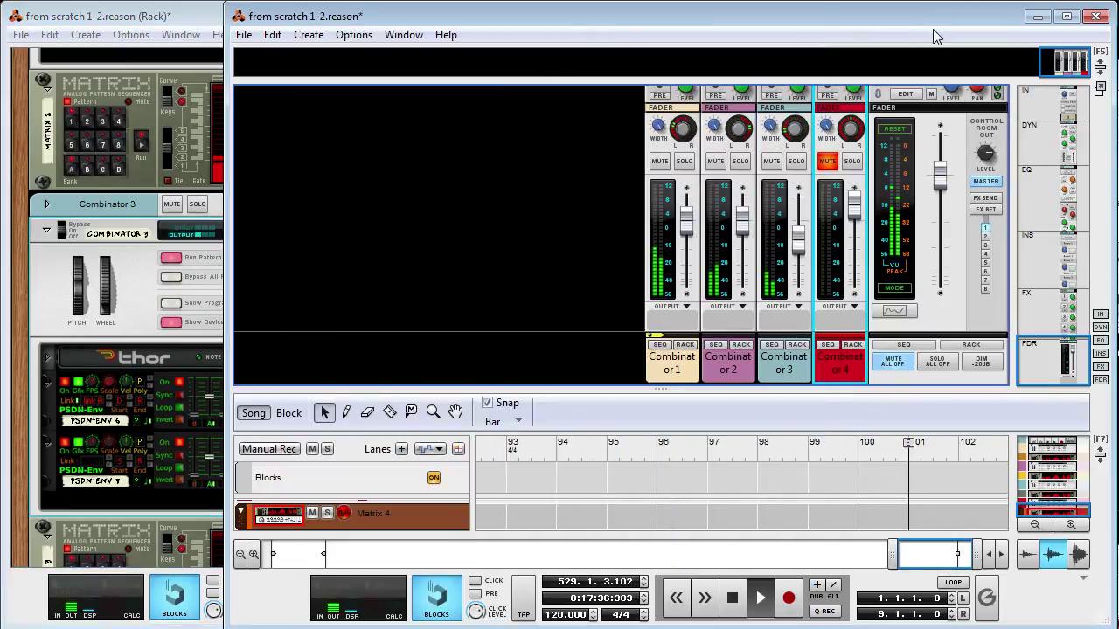
click(192, 16)
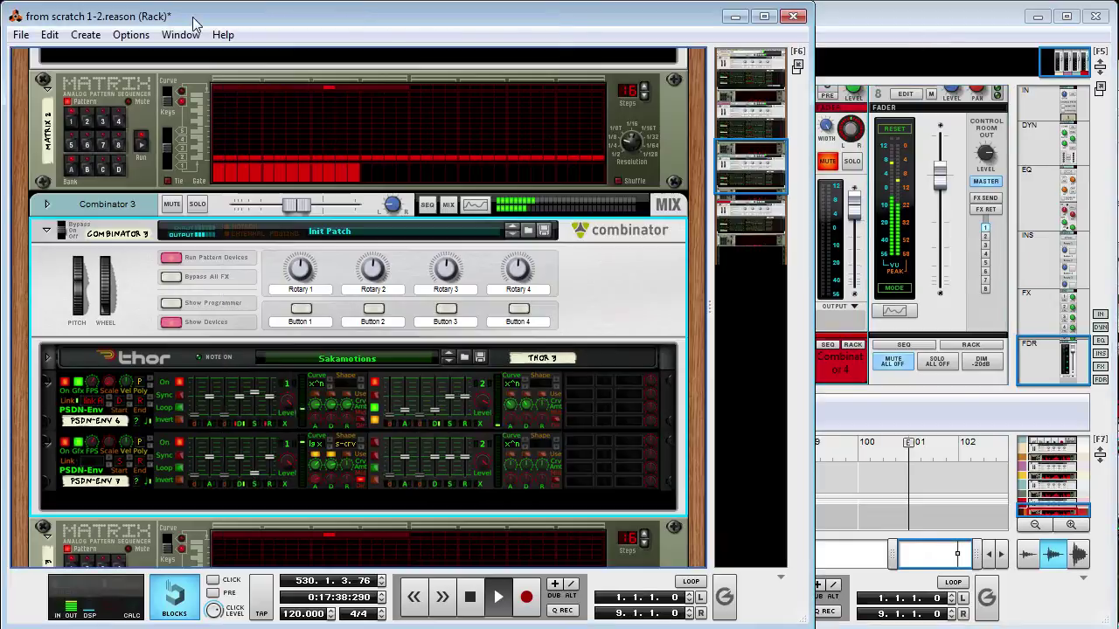
Step: Review the rack from Combinator 1 to Combinator 4 and examine the rear envelope and Matrix cabling of Combinator 4
drag(741, 217, 739, 88)
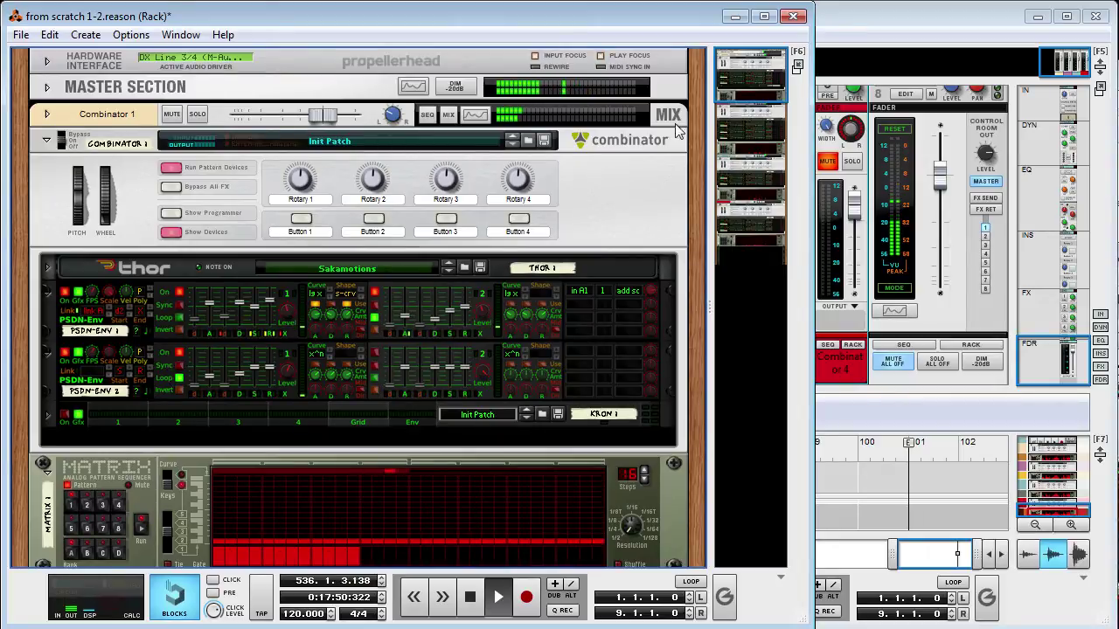
drag(725, 91, 736, 213)
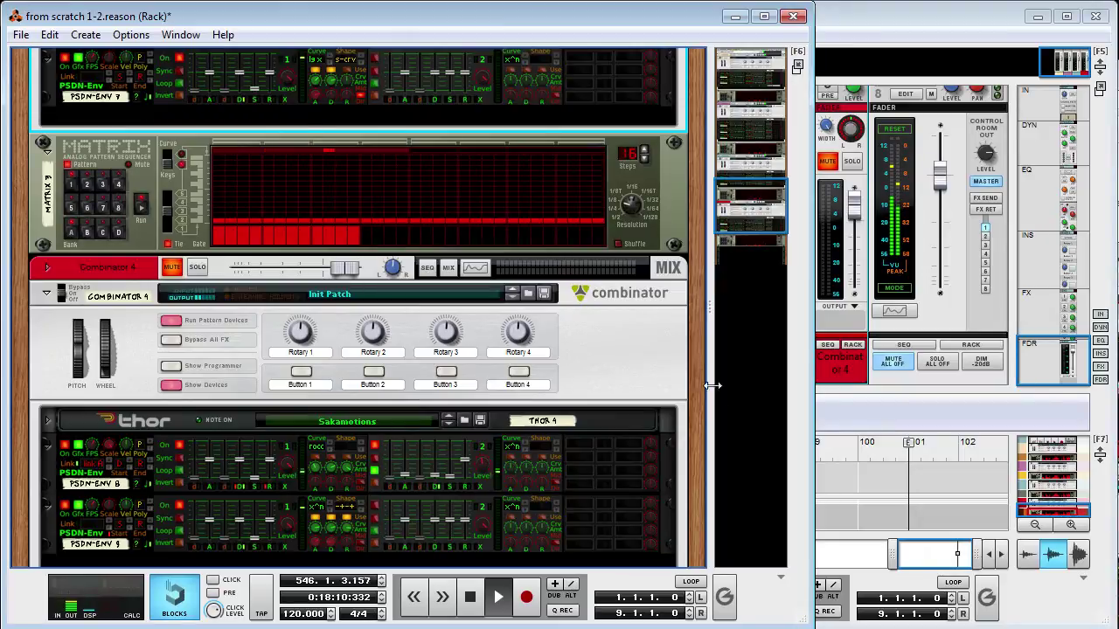
click(670, 374)
scroll(634, 369, down, 3)
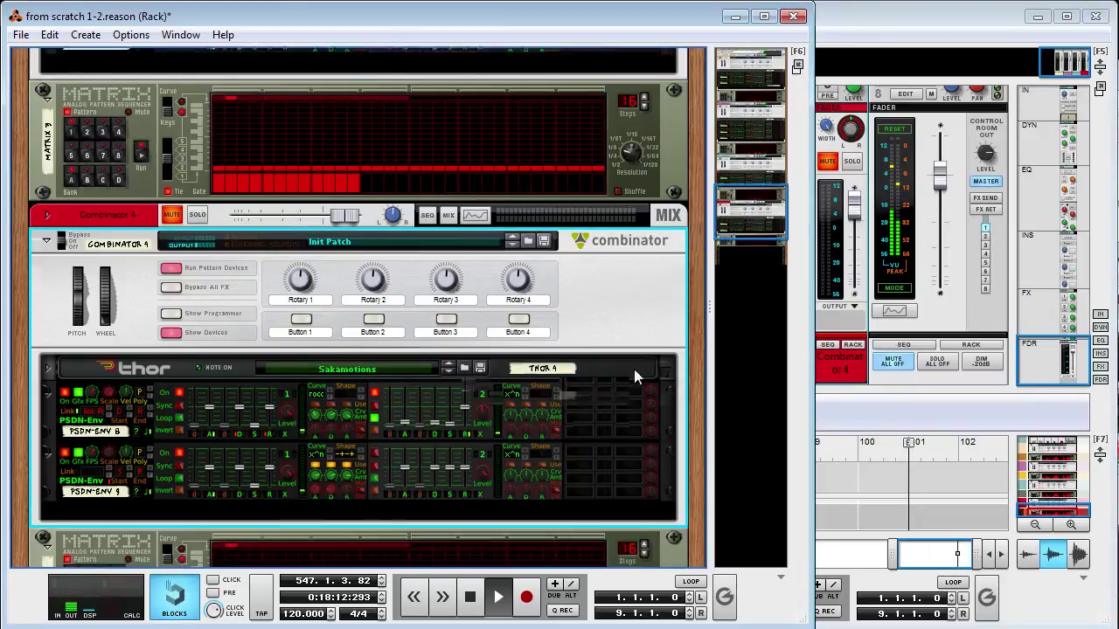
scroll(568, 391, up, 3)
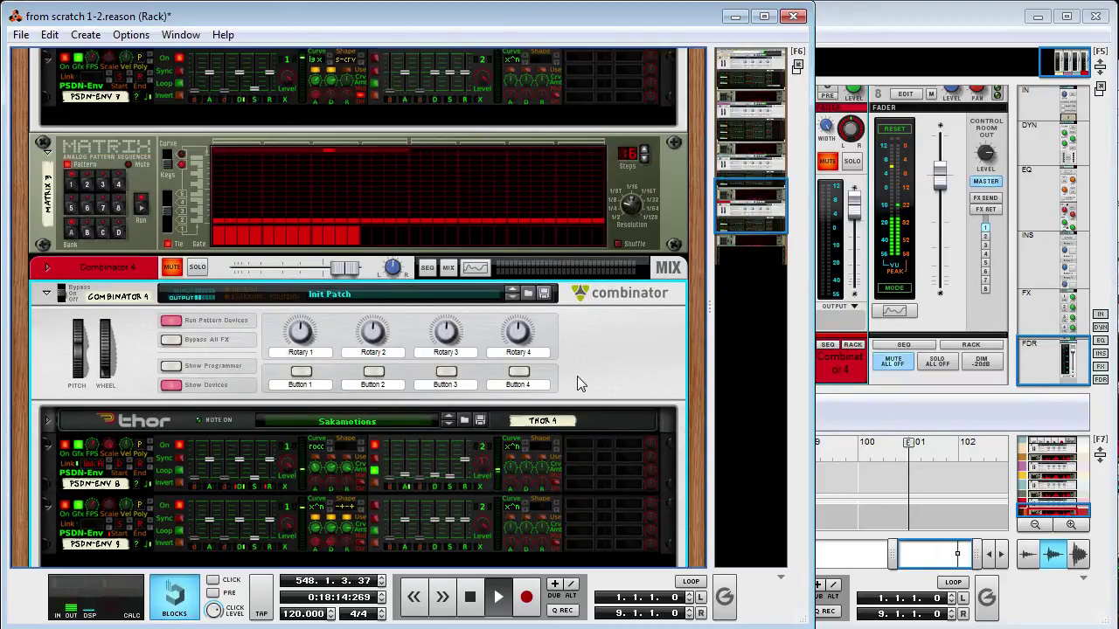
key(Tab)
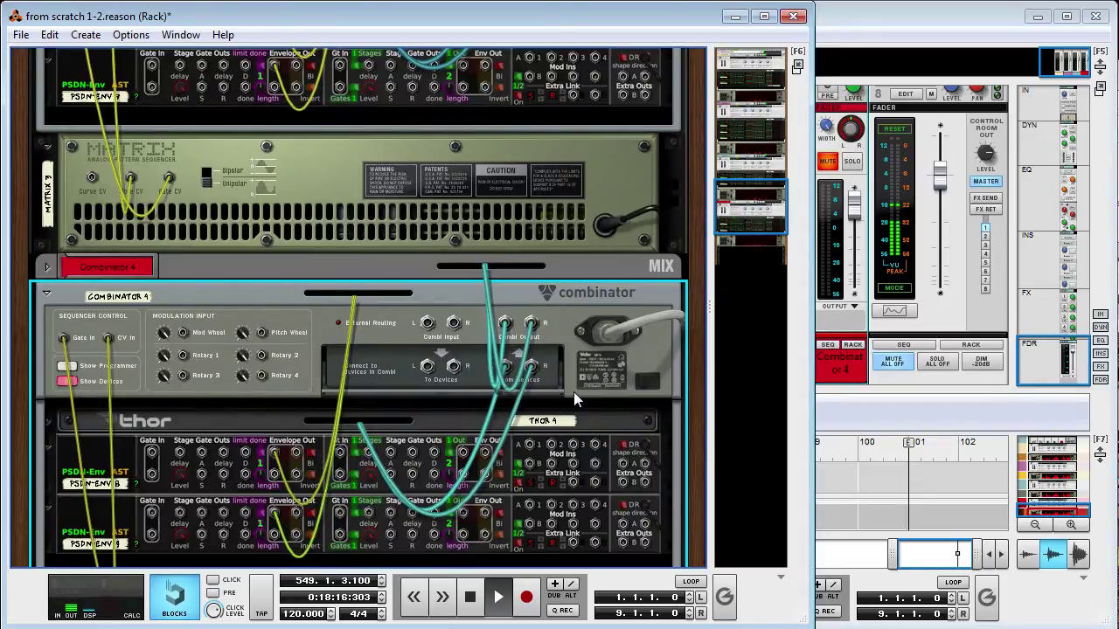
scroll(573, 391, down, 1)
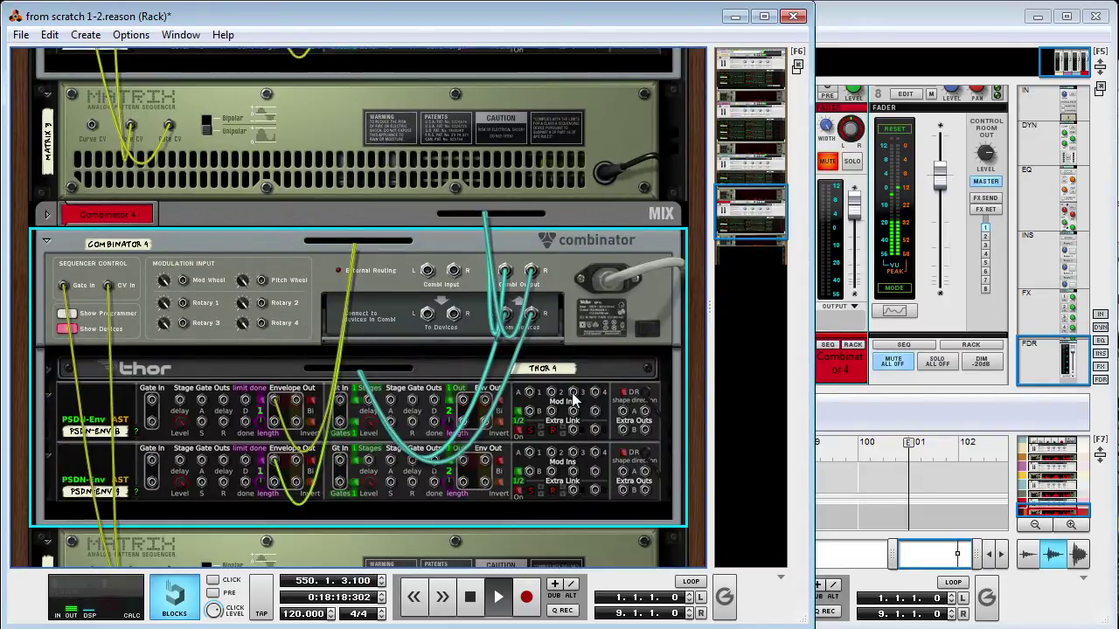
key(Tab)
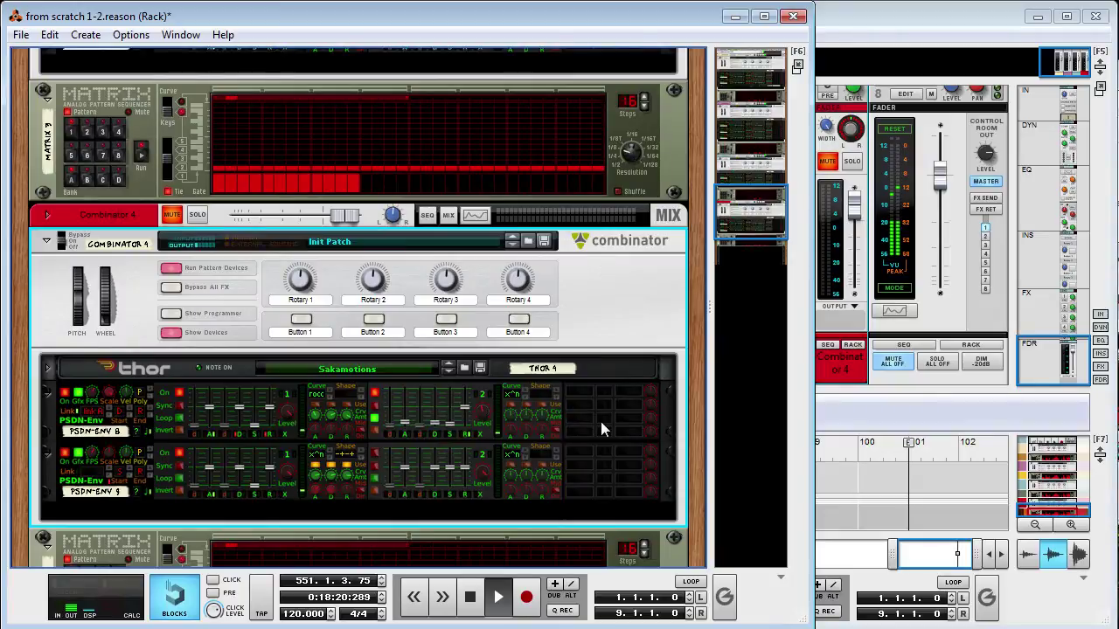
scroll(397, 416, down, 2)
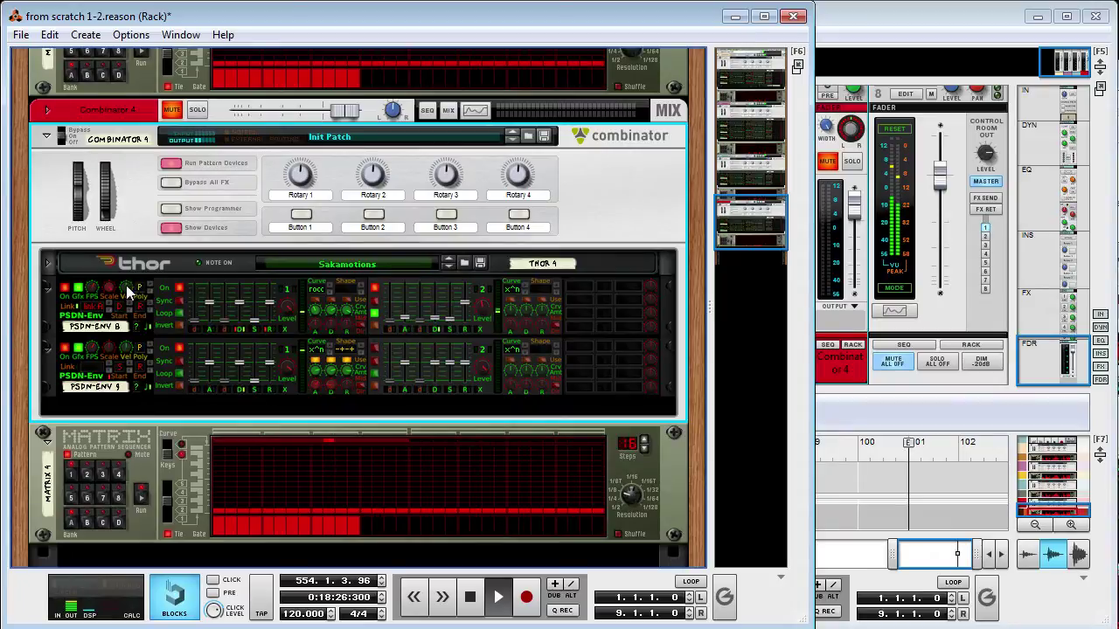
Step: Check the gate velocity amounts of PSDN-Env 8 and 9, and redraw the first 14 Matrix 4 gate steps at full level
drag(133, 289, 145, 273)
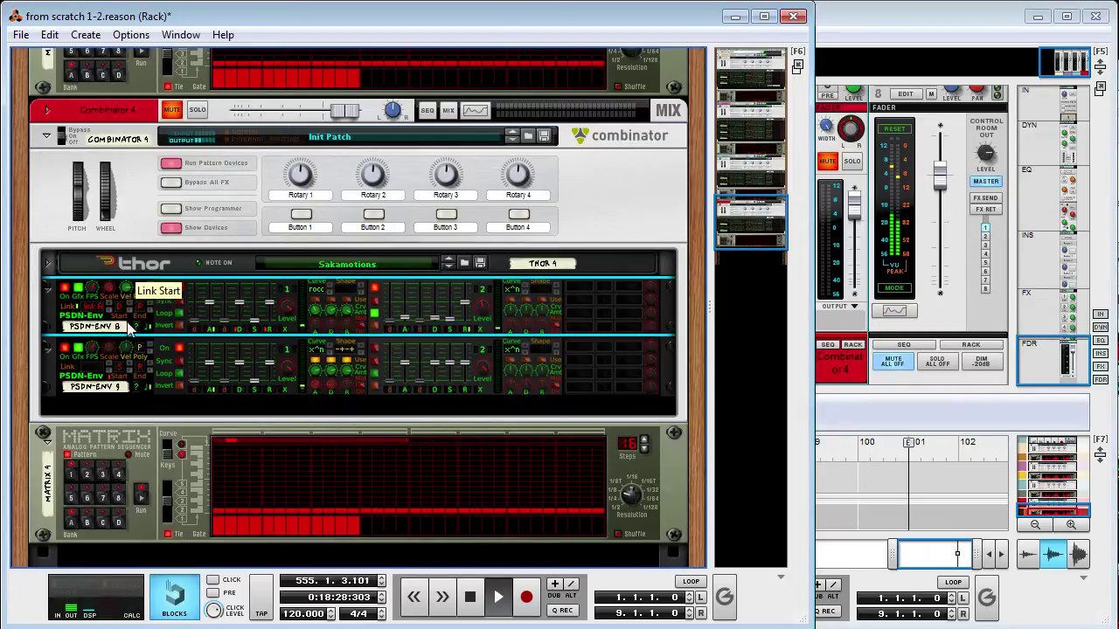
drag(132, 348, 143, 337)
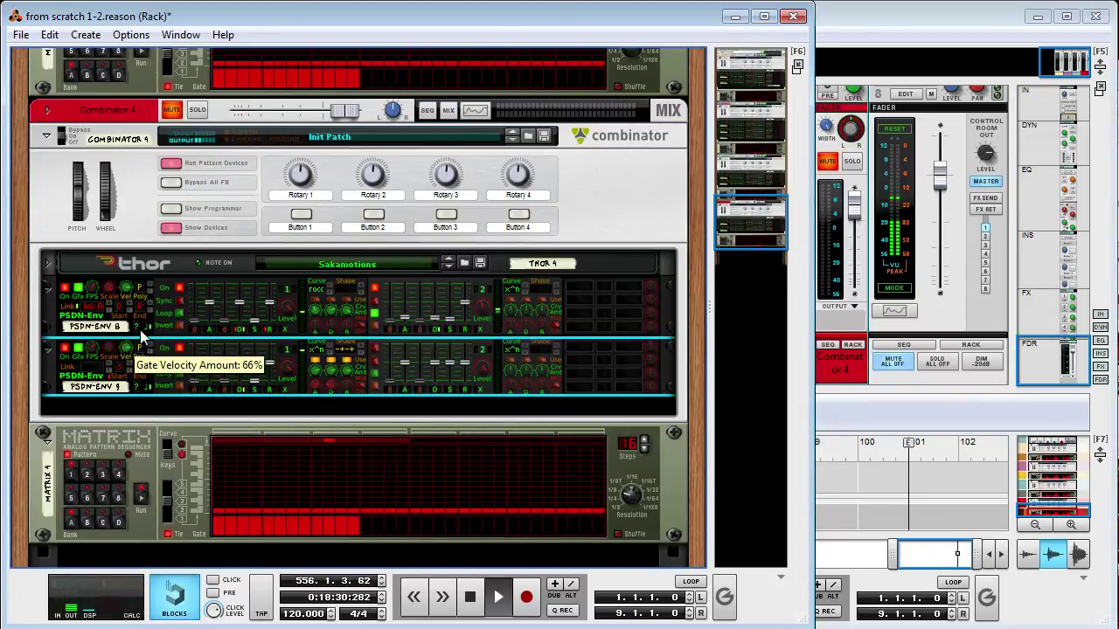
drag(223, 532, 356, 537)
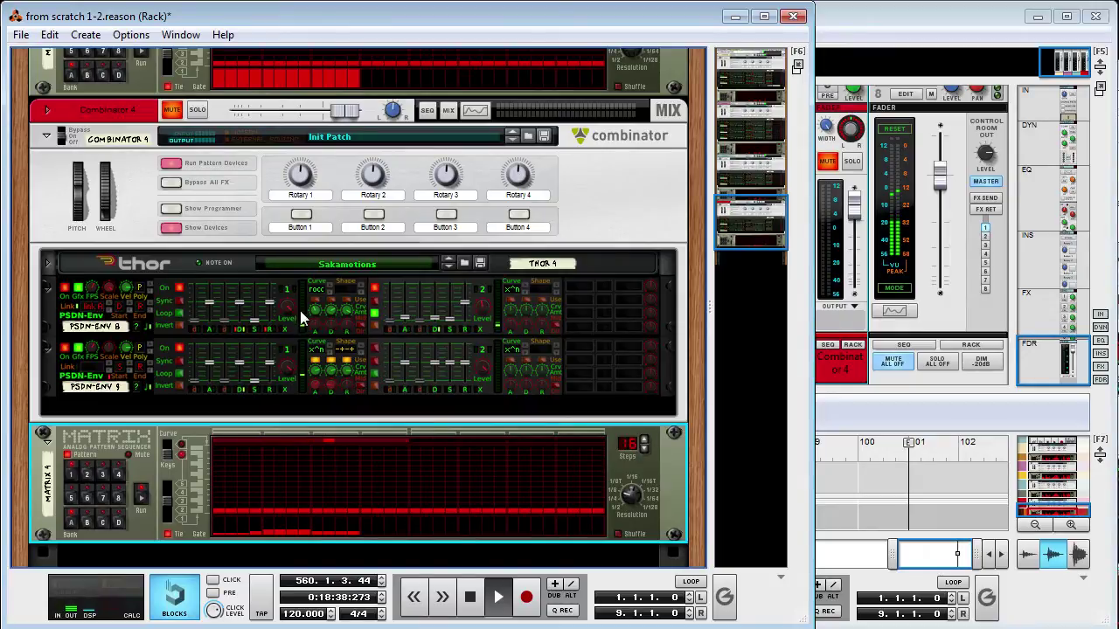
mouse_move(257, 530)
mouse_down()
mouse_move(242, 486)
mouse_move(444, 482)
mouse_up()
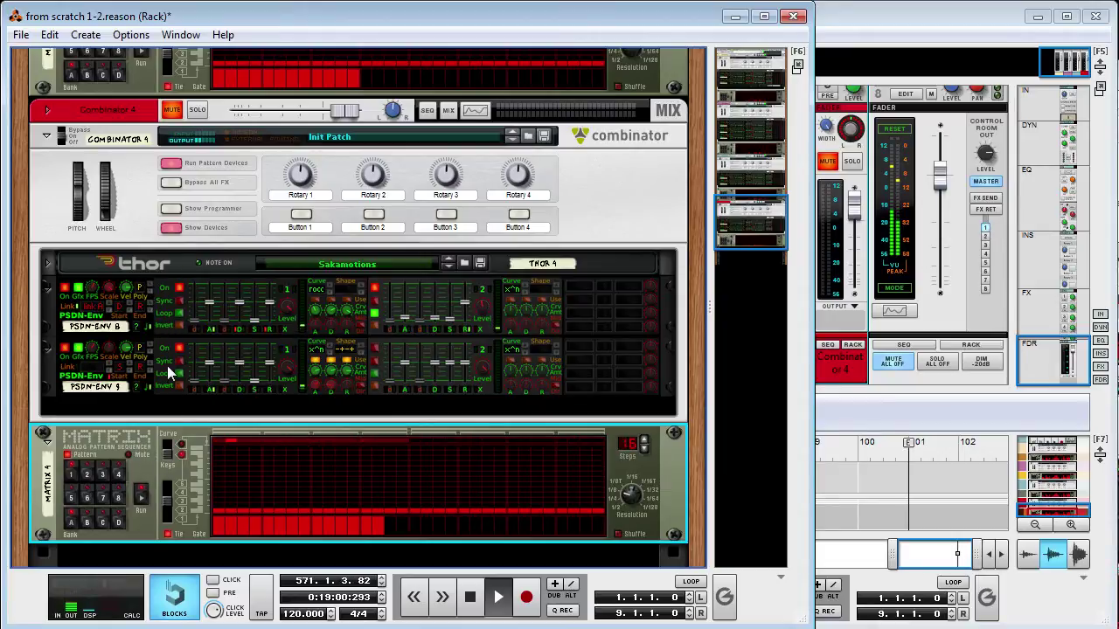
Step: Set the polyphony mode of PSDN-Env 8 to Hold notes and gates
click(138, 289)
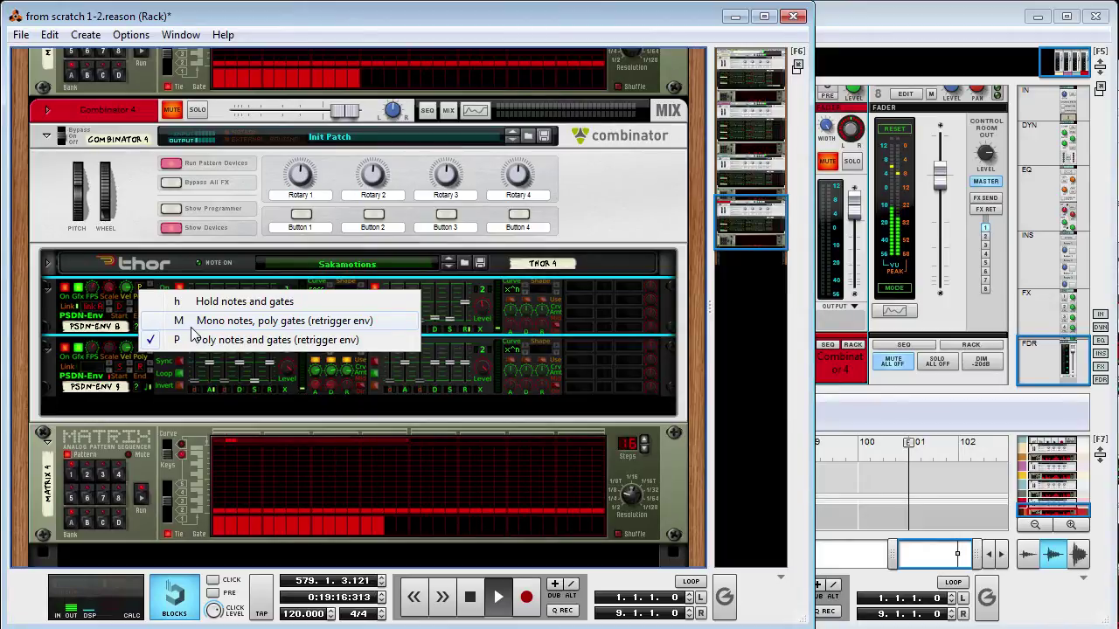
click(188, 301)
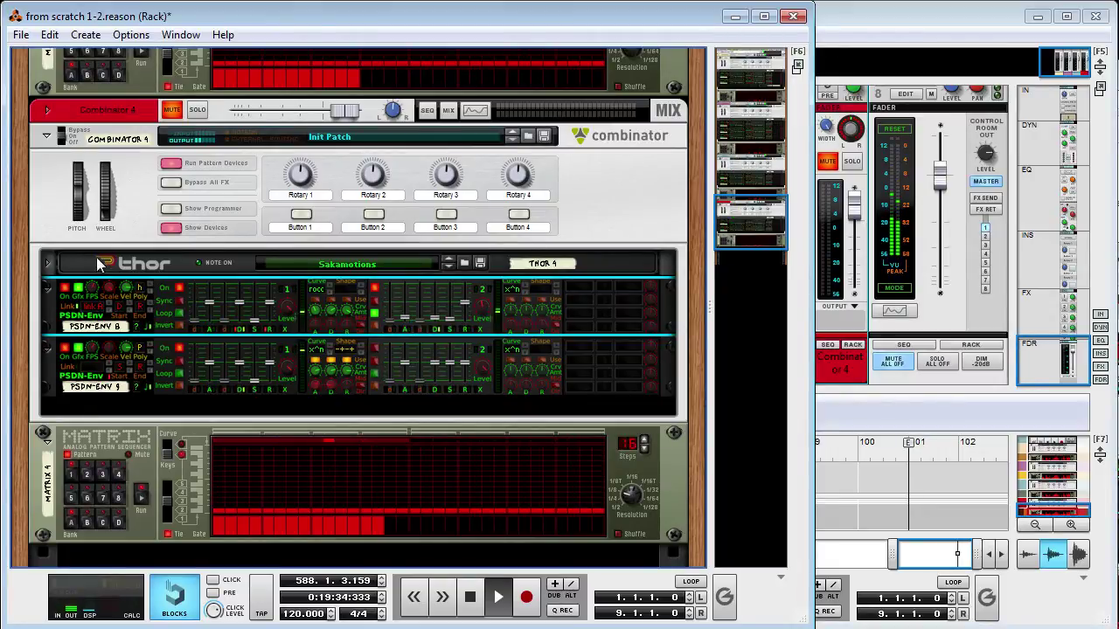
scroll(177, 310, up, 2)
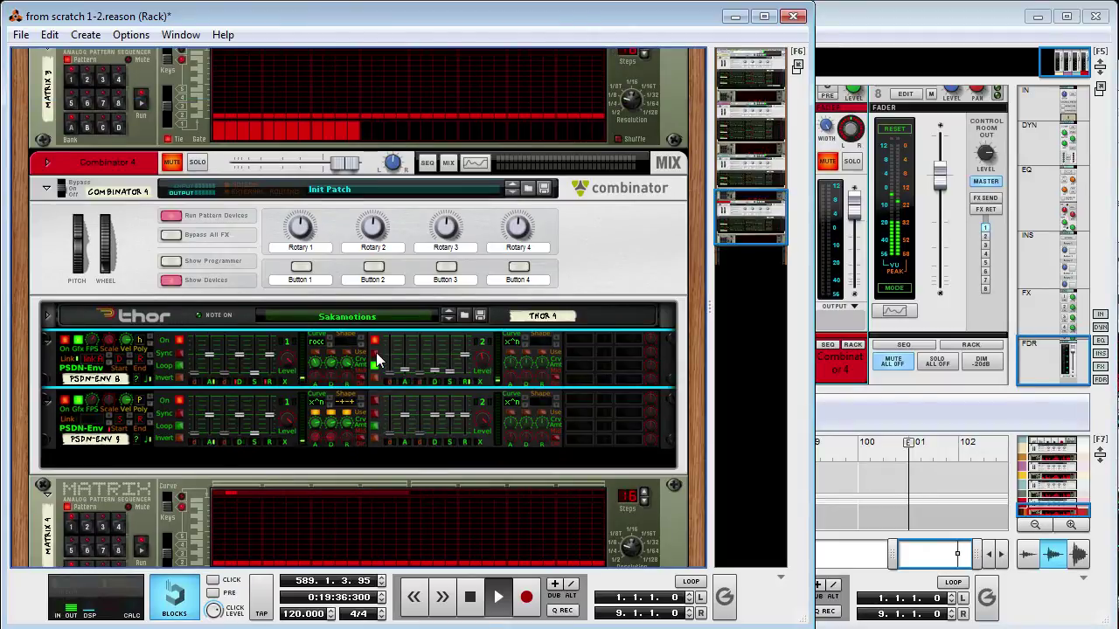
Step: Unfold Thor 4 in Combinator 4 and examine its filter envelope, ladder filters and modulation routing alongside the PSDN envelopes and Matrix 4
click(588, 269)
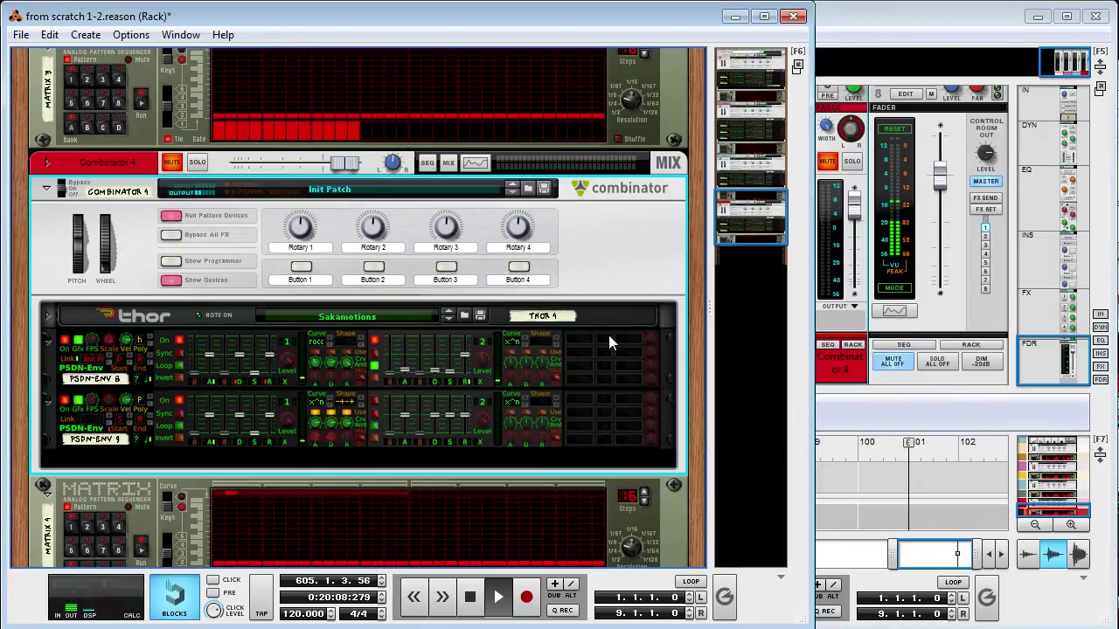
scroll(602, 249, down, 3)
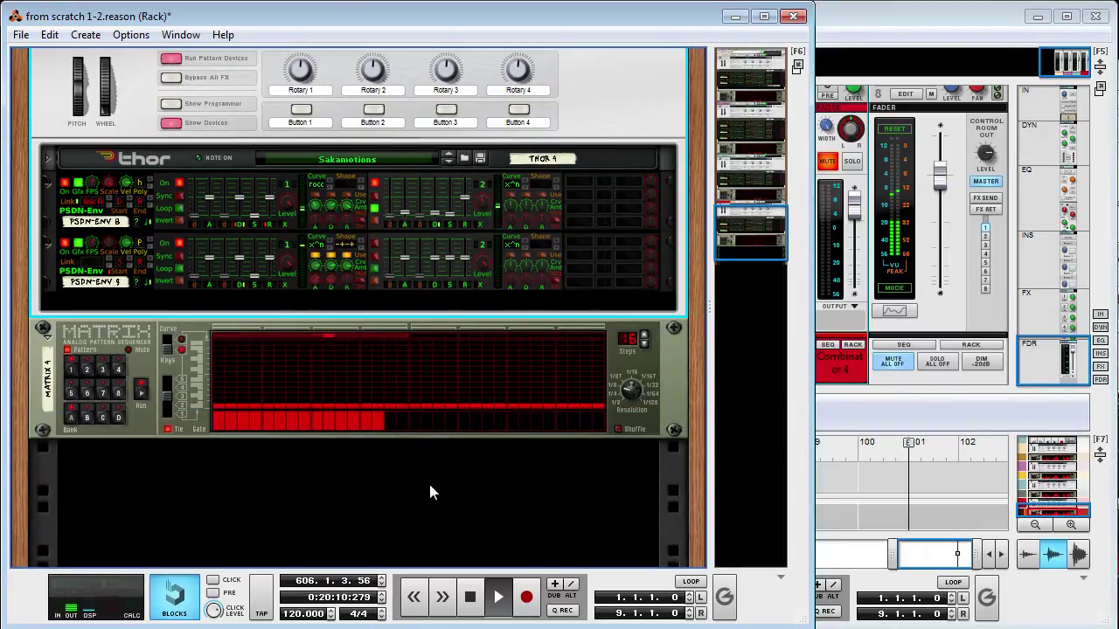
scroll(430, 486, up, 1)
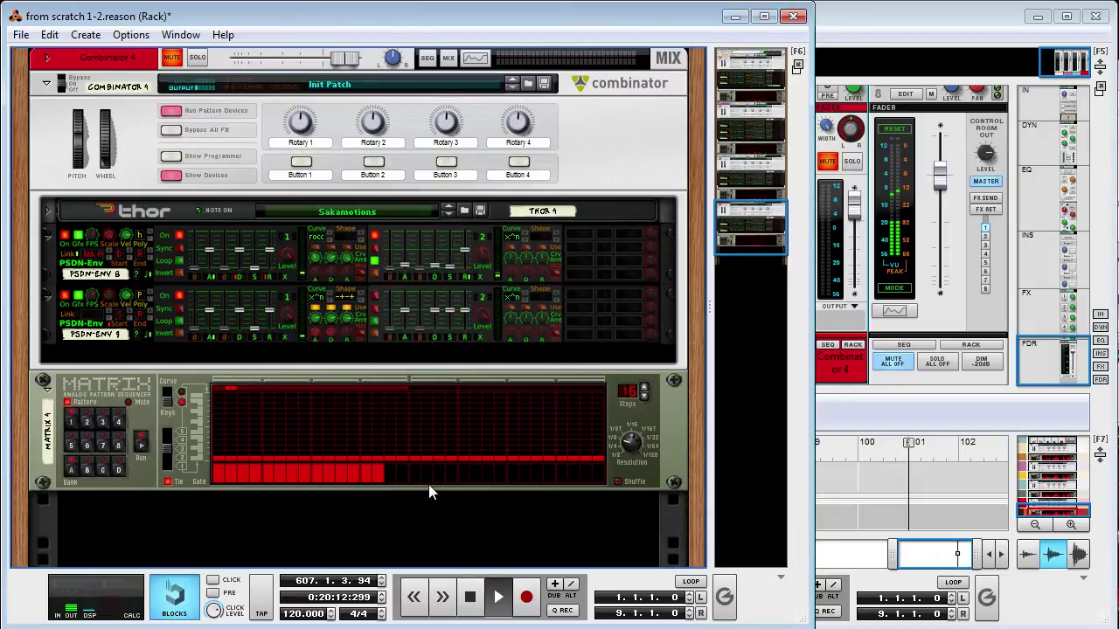
scroll(428, 486, up, 1)
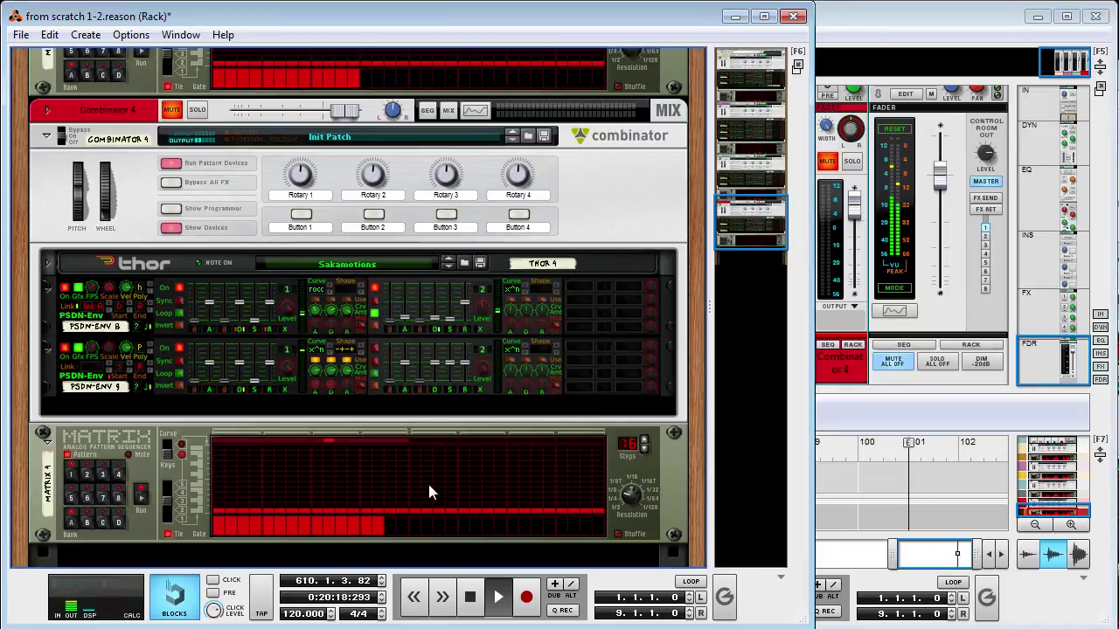
click(33, 255)
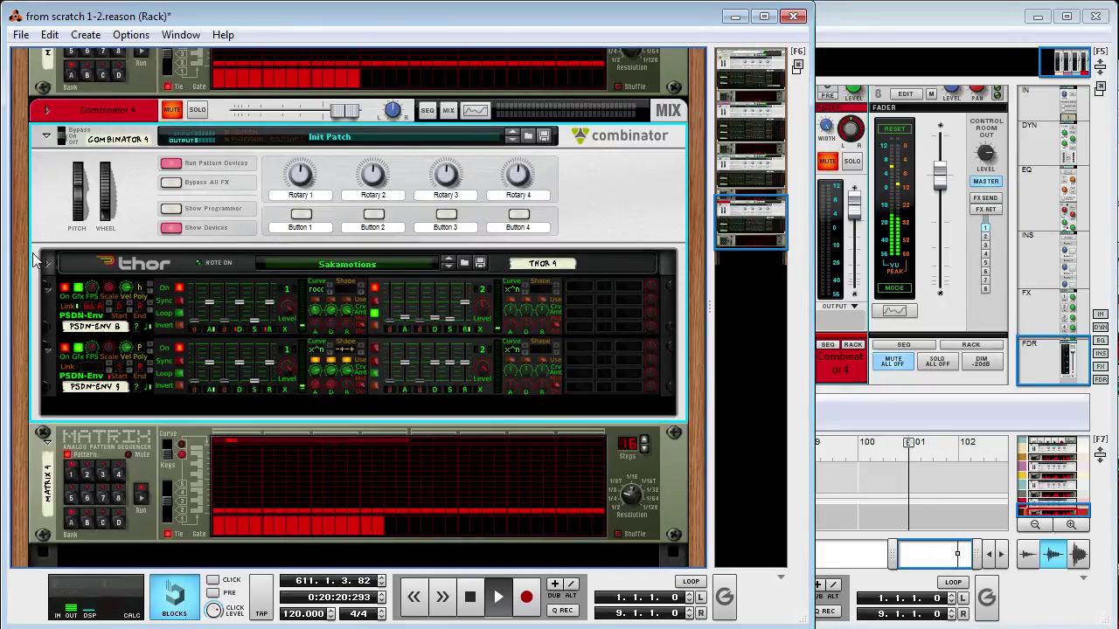
click(44, 264)
mouse_move(371, 358)
mouse_down()
mouse_move(368, 345)
mouse_move(376, 358)
mouse_up()
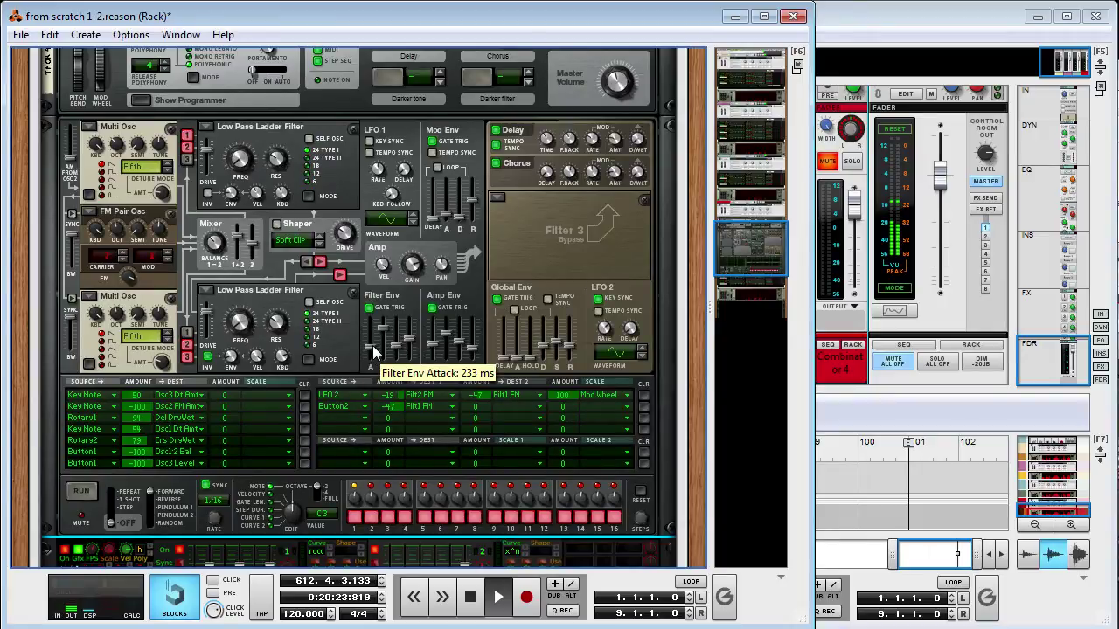
scroll(372, 356, down, 3)
scroll(312, 481, down, 6)
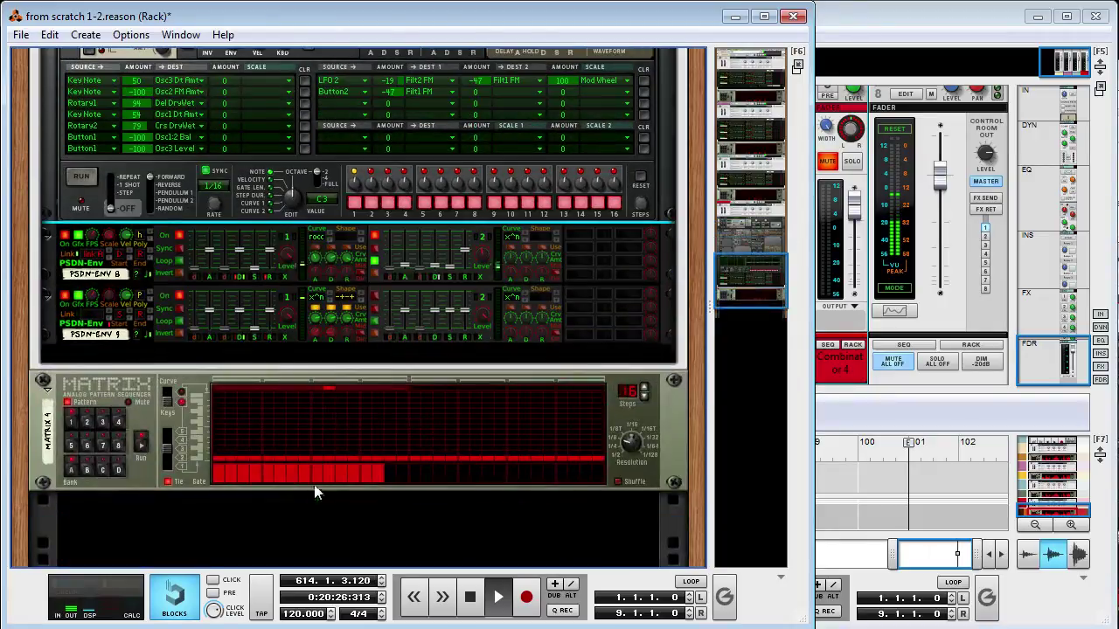
scroll(297, 448, up, 9)
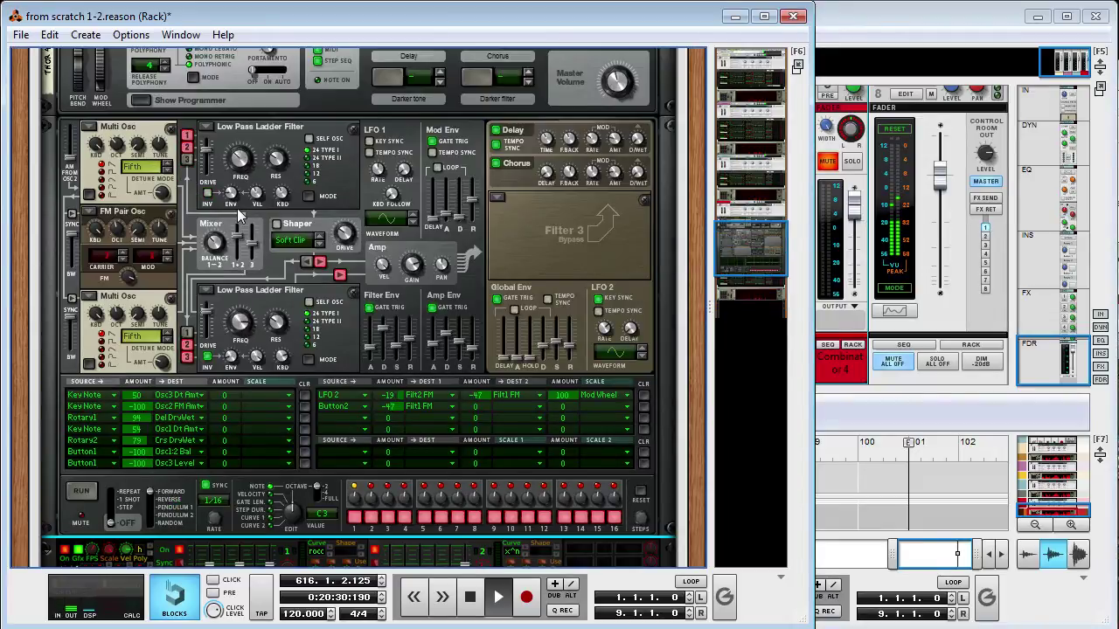
scroll(262, 367, down, 9)
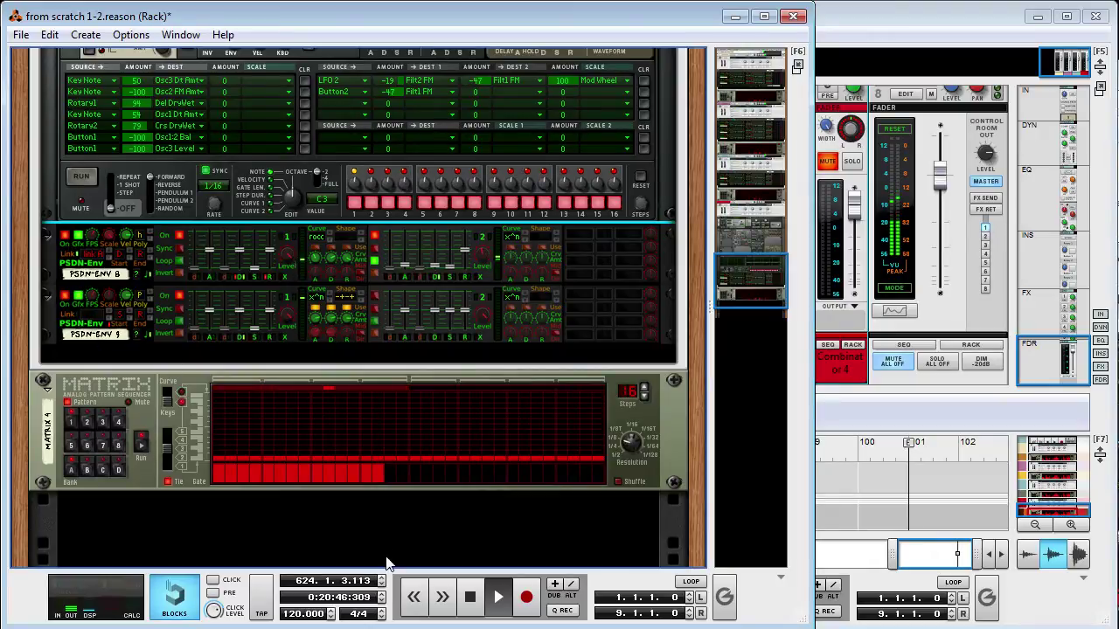
scroll(375, 498, up, 3)
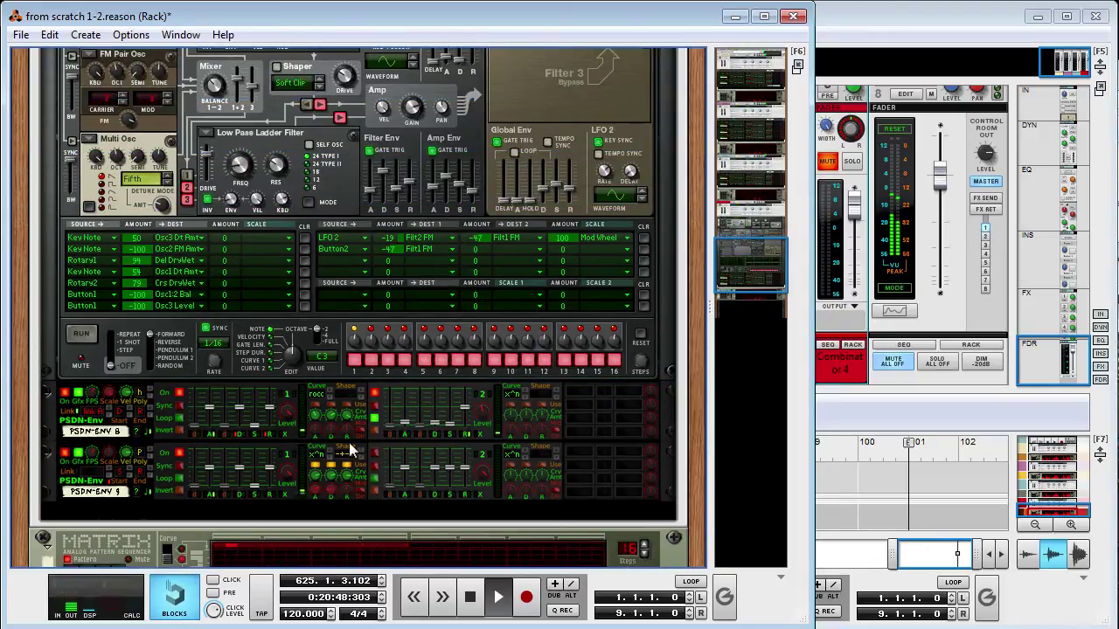
Step: Review Combinator 3 with its PSDN-Env 6 and 7 envelope settings and the neighbouring Matrix patterns
scroll(380, 454, up, 10)
scroll(389, 395, up, 5)
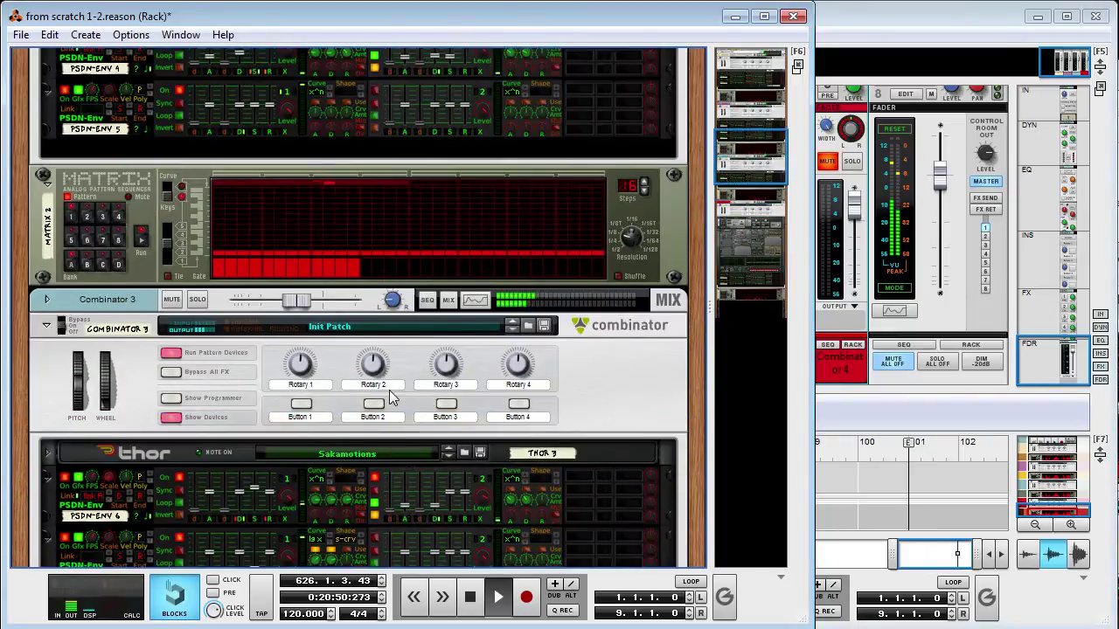
scroll(386, 394, up, 5)
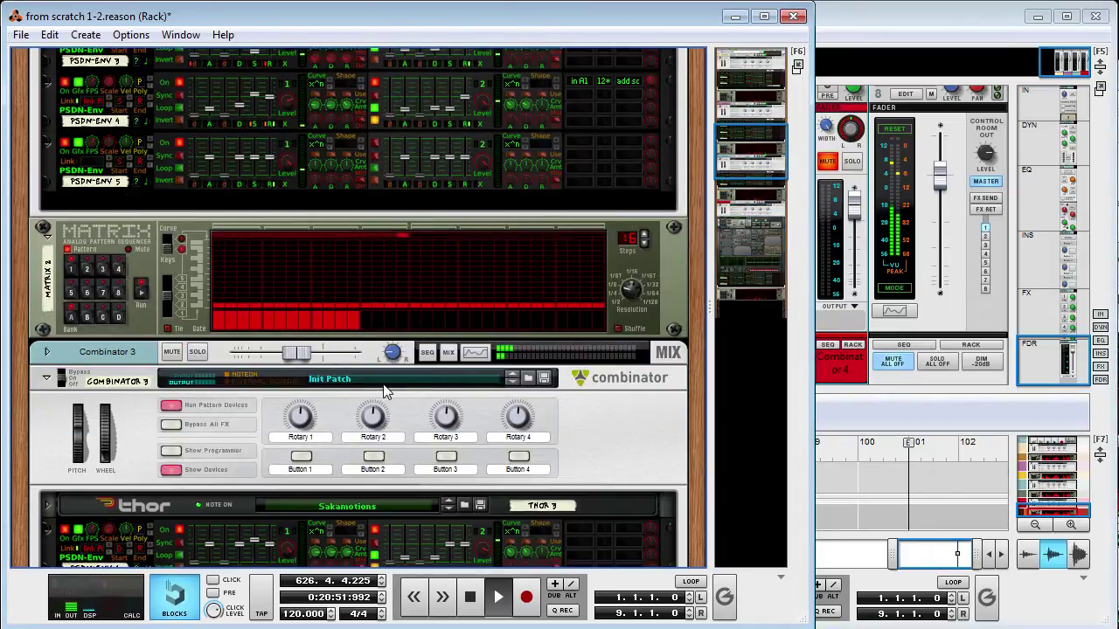
scroll(385, 391, down, 2)
scroll(385, 390, down, 5)
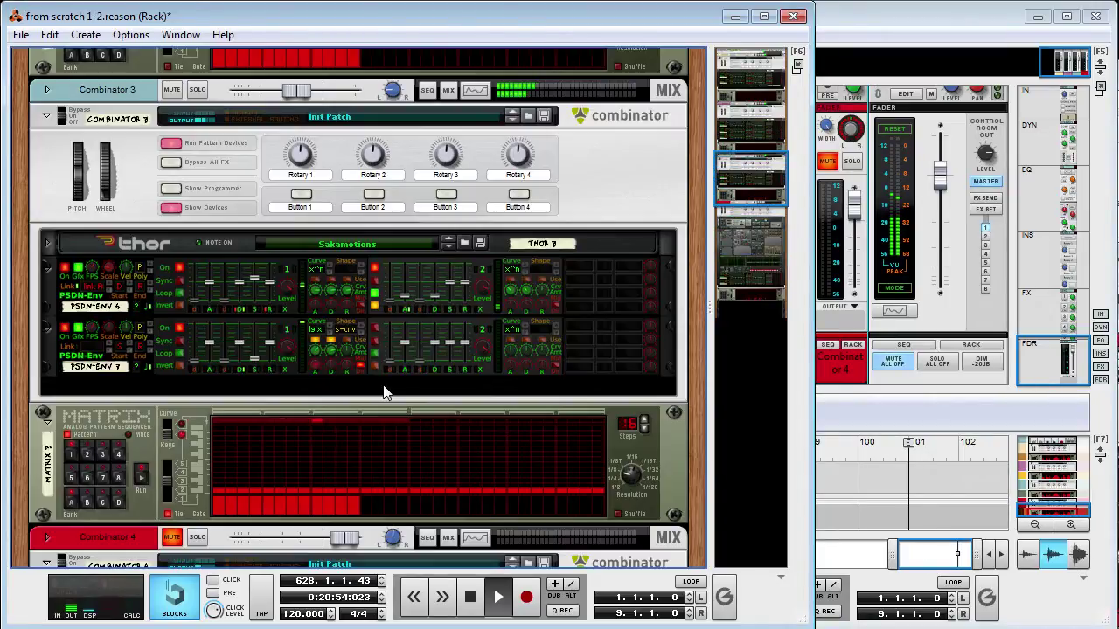
scroll(387, 389, up, 2)
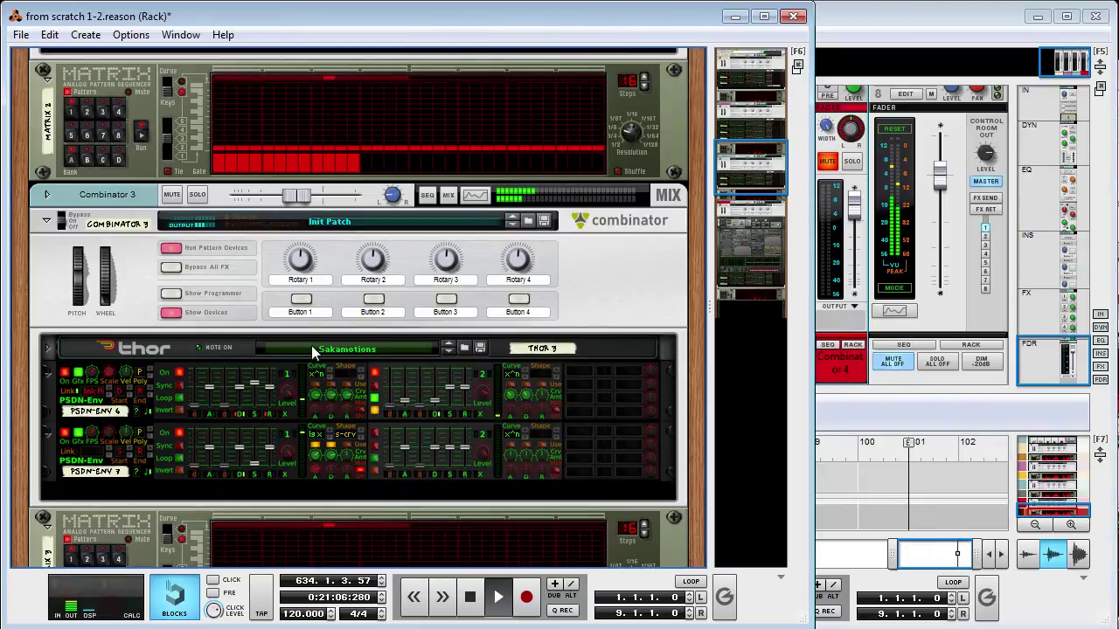
scroll(272, 340, down, 2)
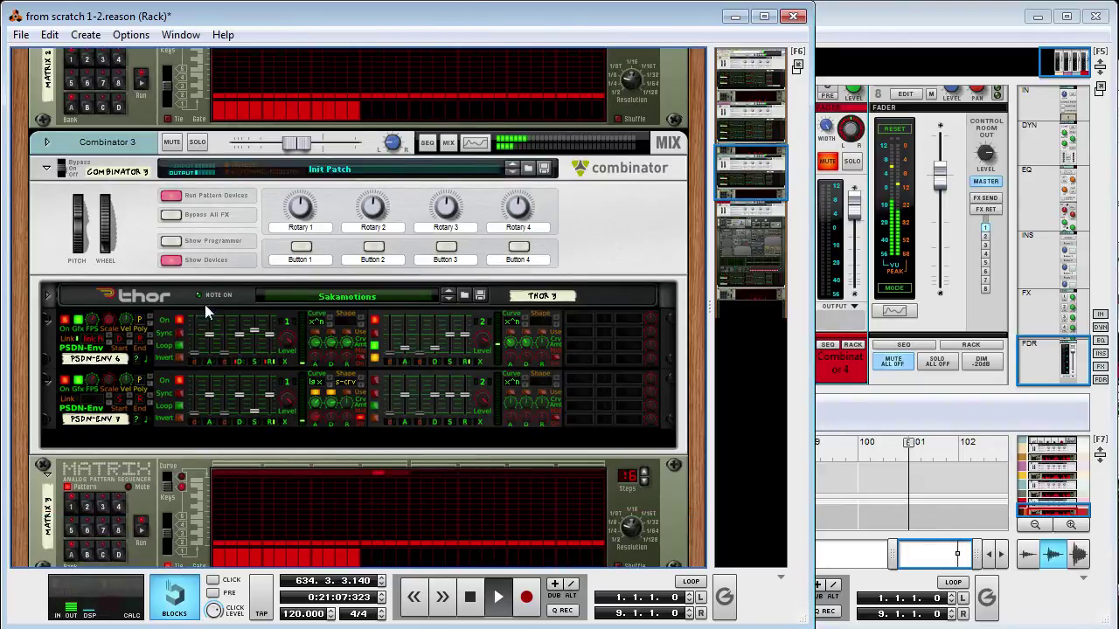
Step: Open and close the built-in PSDN CV Envelope help lists of PSDN-Env 6 and PSDN-Env 7
click(137, 358)
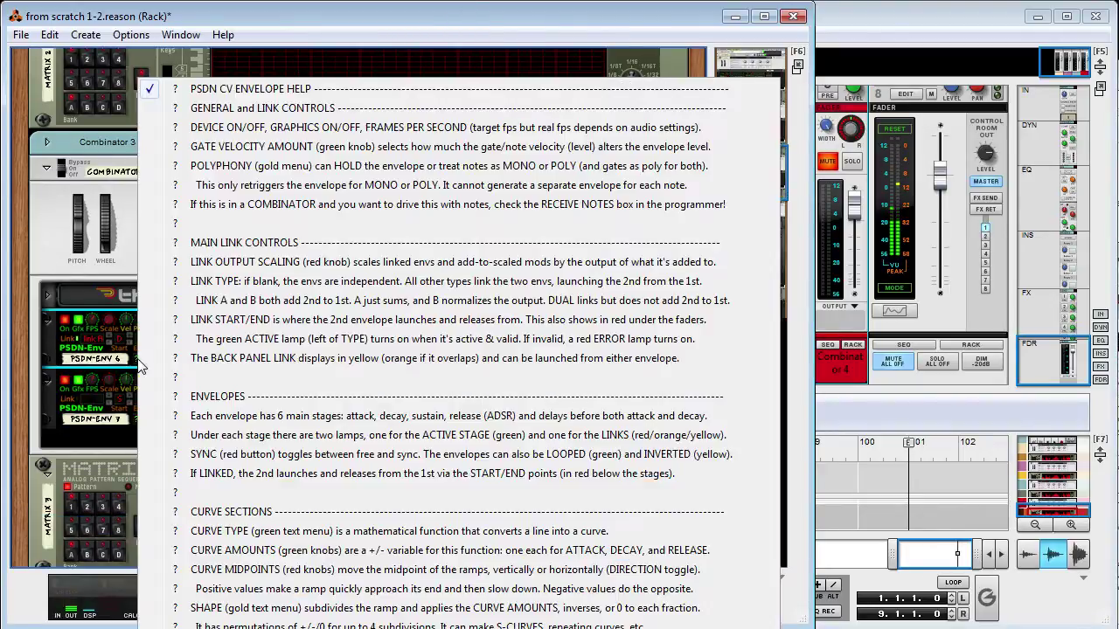
click(138, 425)
click(137, 426)
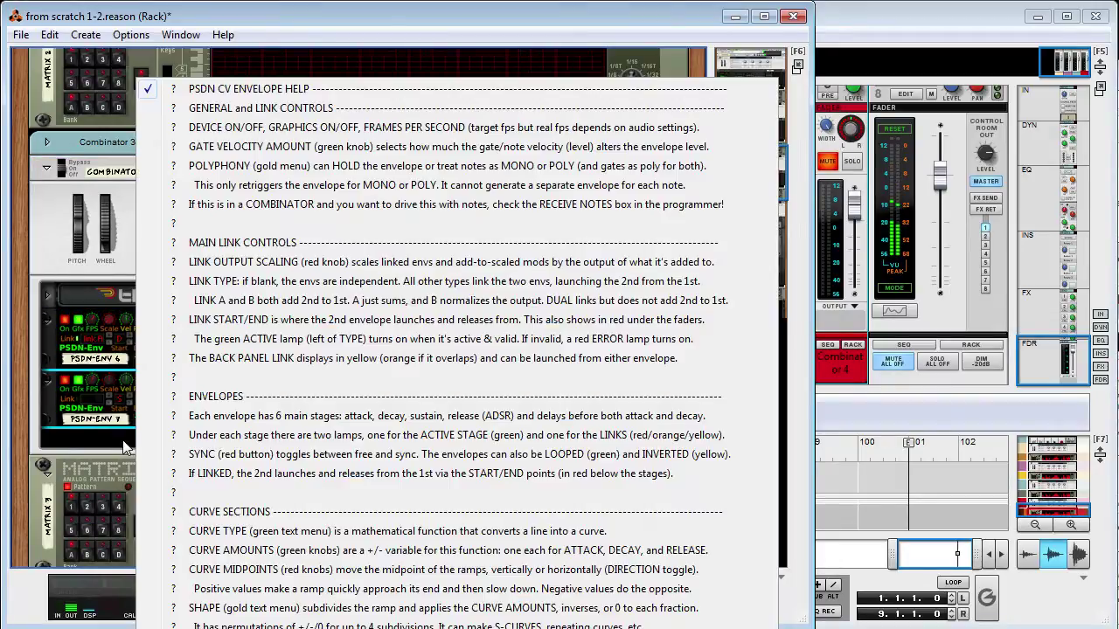
click(137, 426)
scroll(137, 404, down, 4)
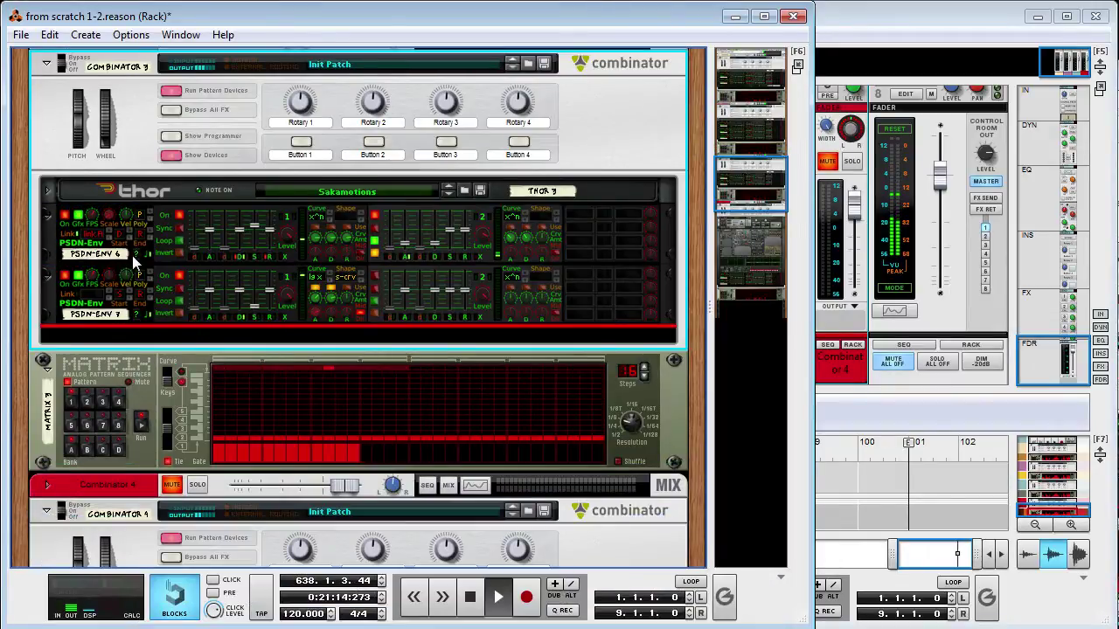